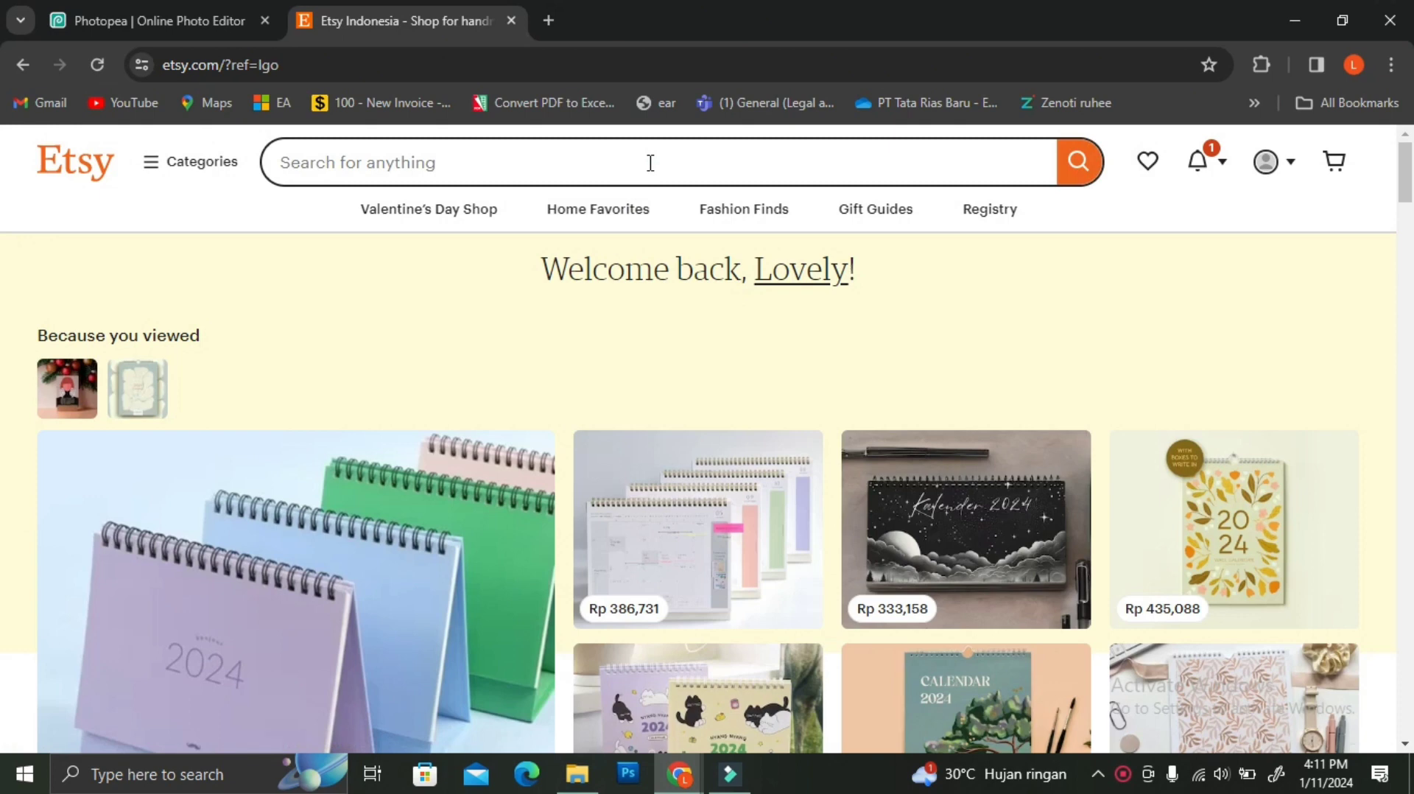
- Search Etsy for printables using the suggested search term
click(650, 163)
text(printa)
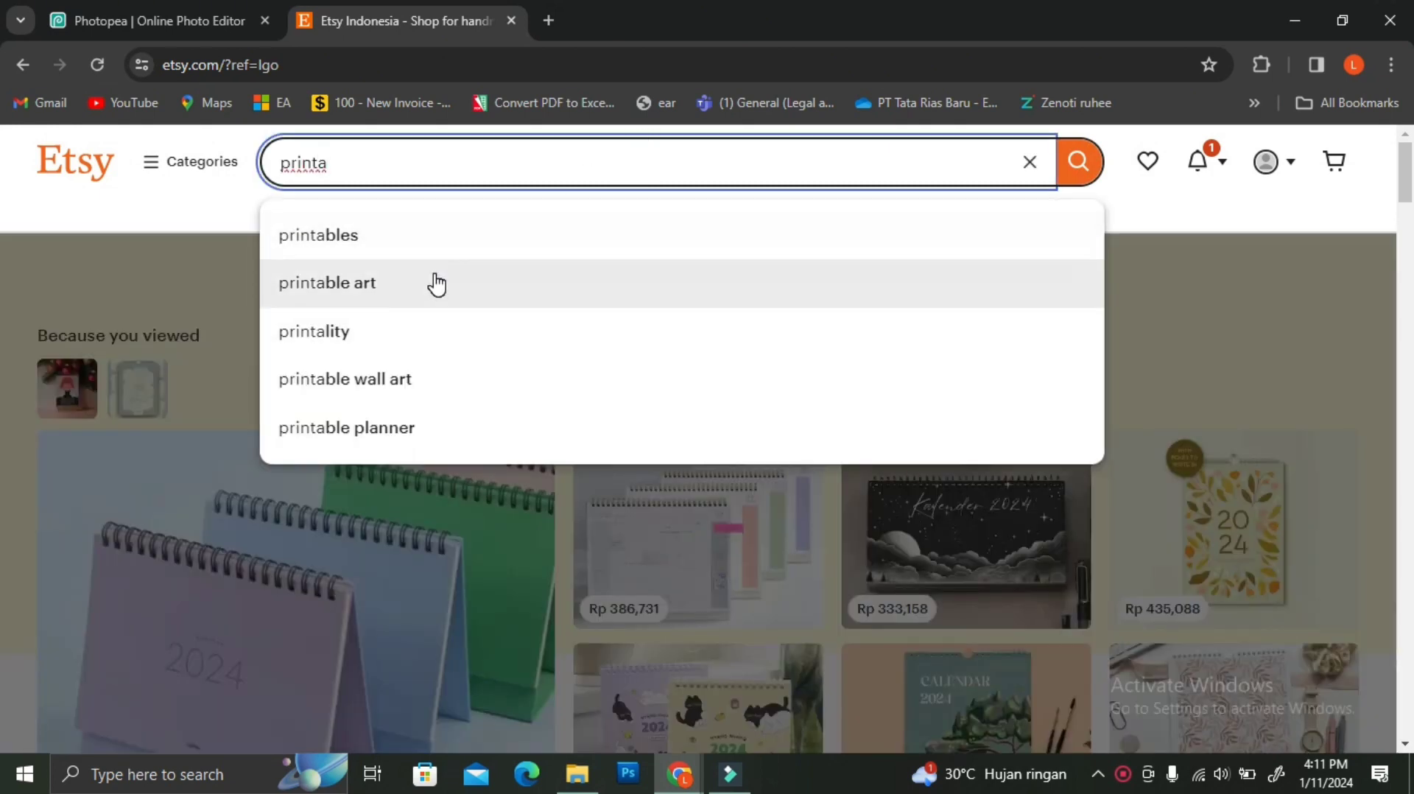
click(442, 235)
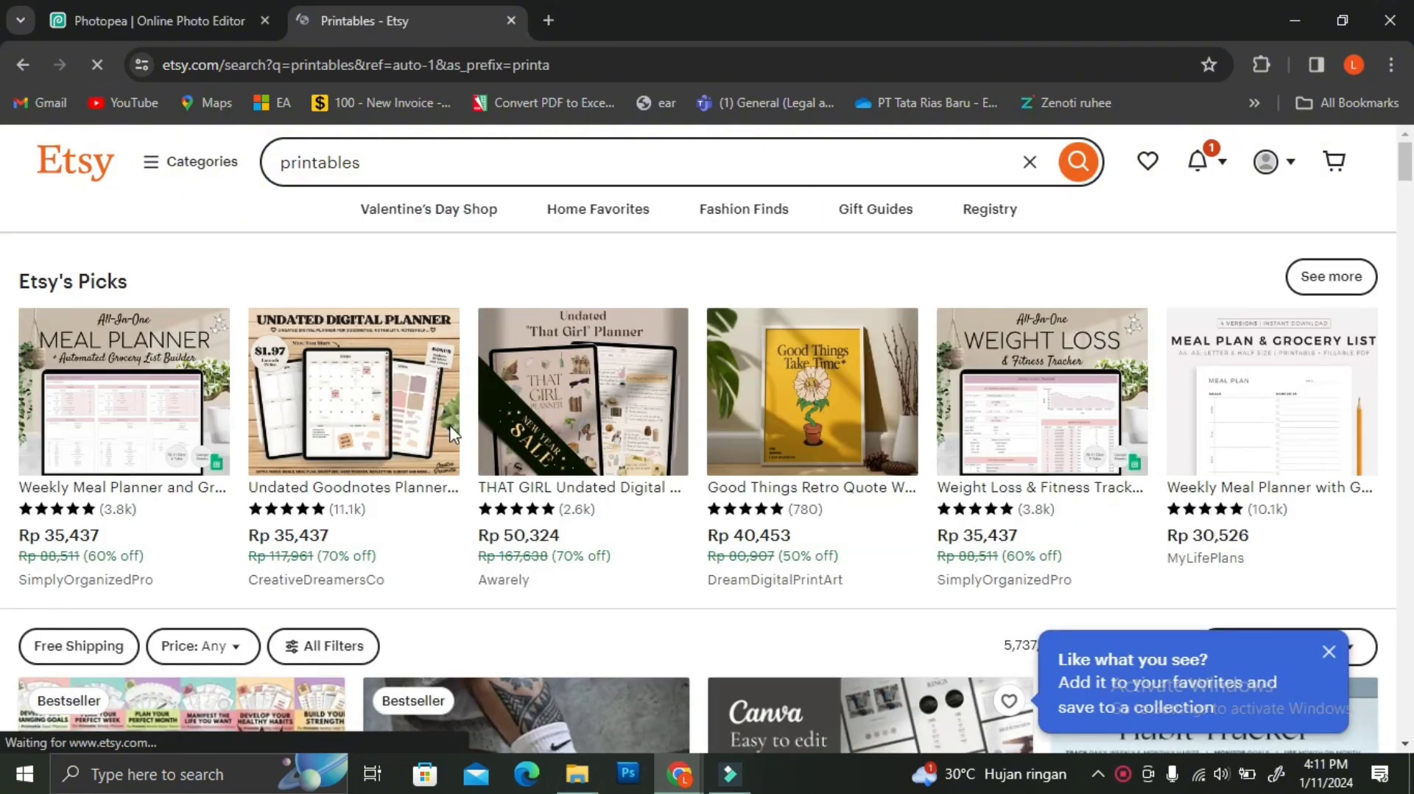
- Browse the printables results and open the Good Things Retro Quote Wall Print listing from Etsy's Picks
scroll(891, 379, down, 8)
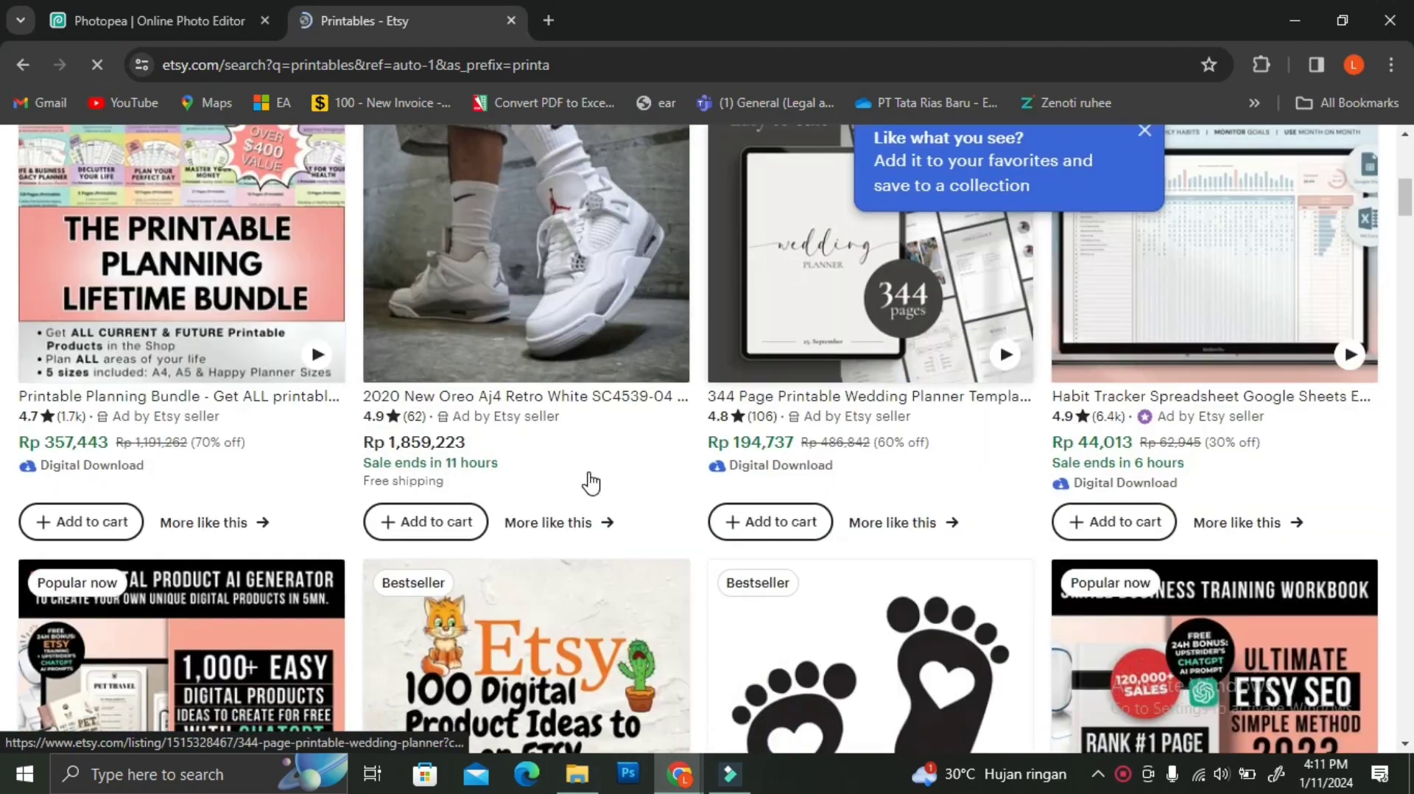
scroll(1012, 481, down, 4)
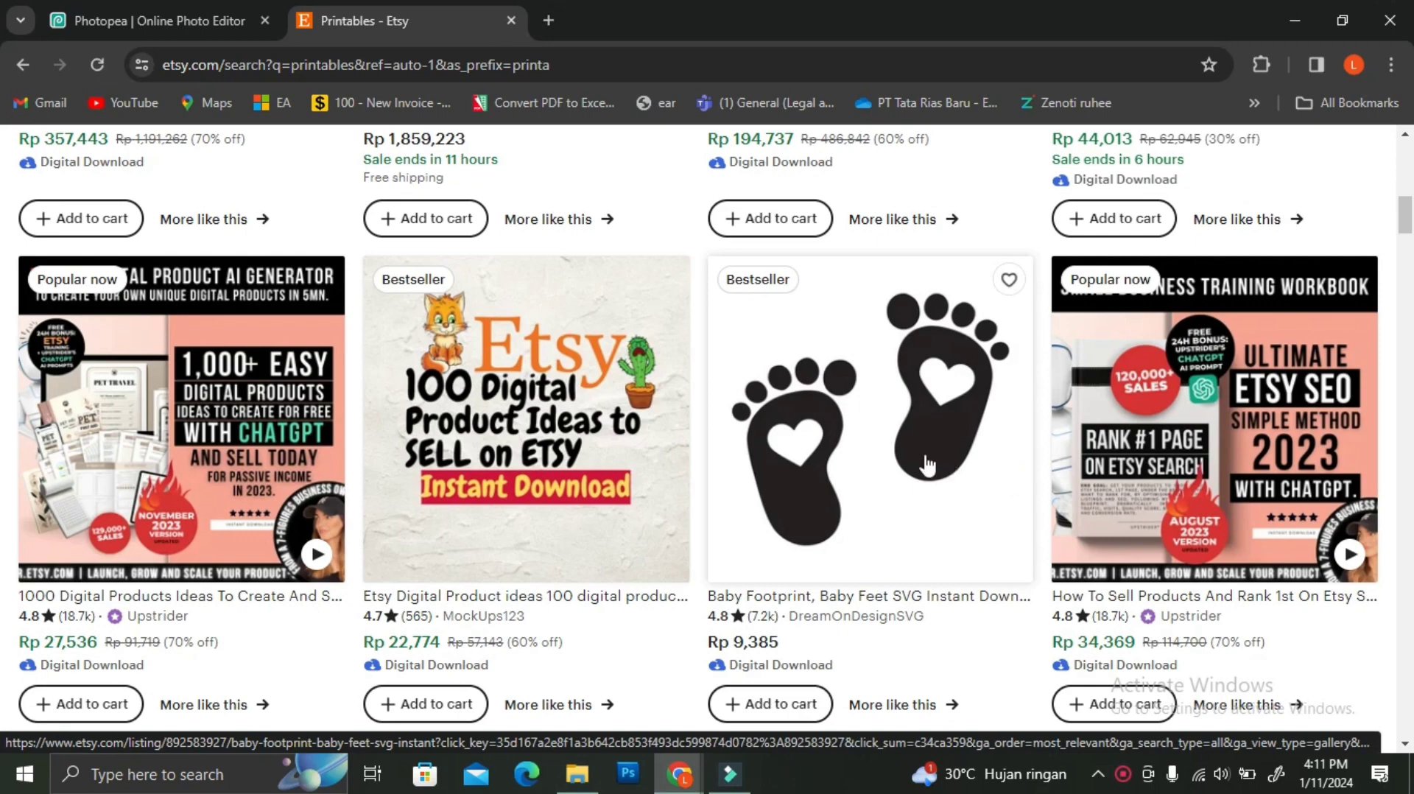
mouse_move(341, 439)
scroll(341, 438, up, 7)
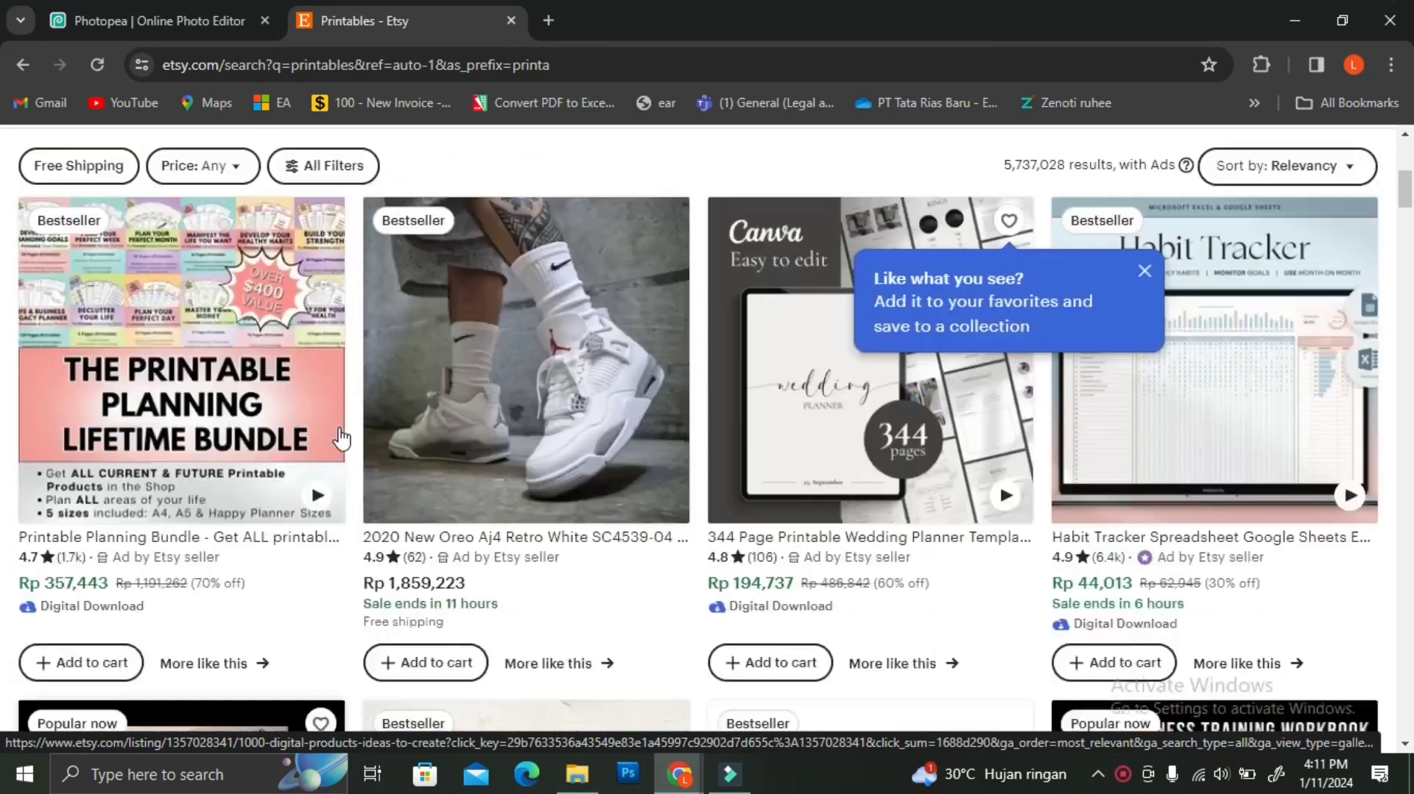
scroll(772, 454, up, 5)
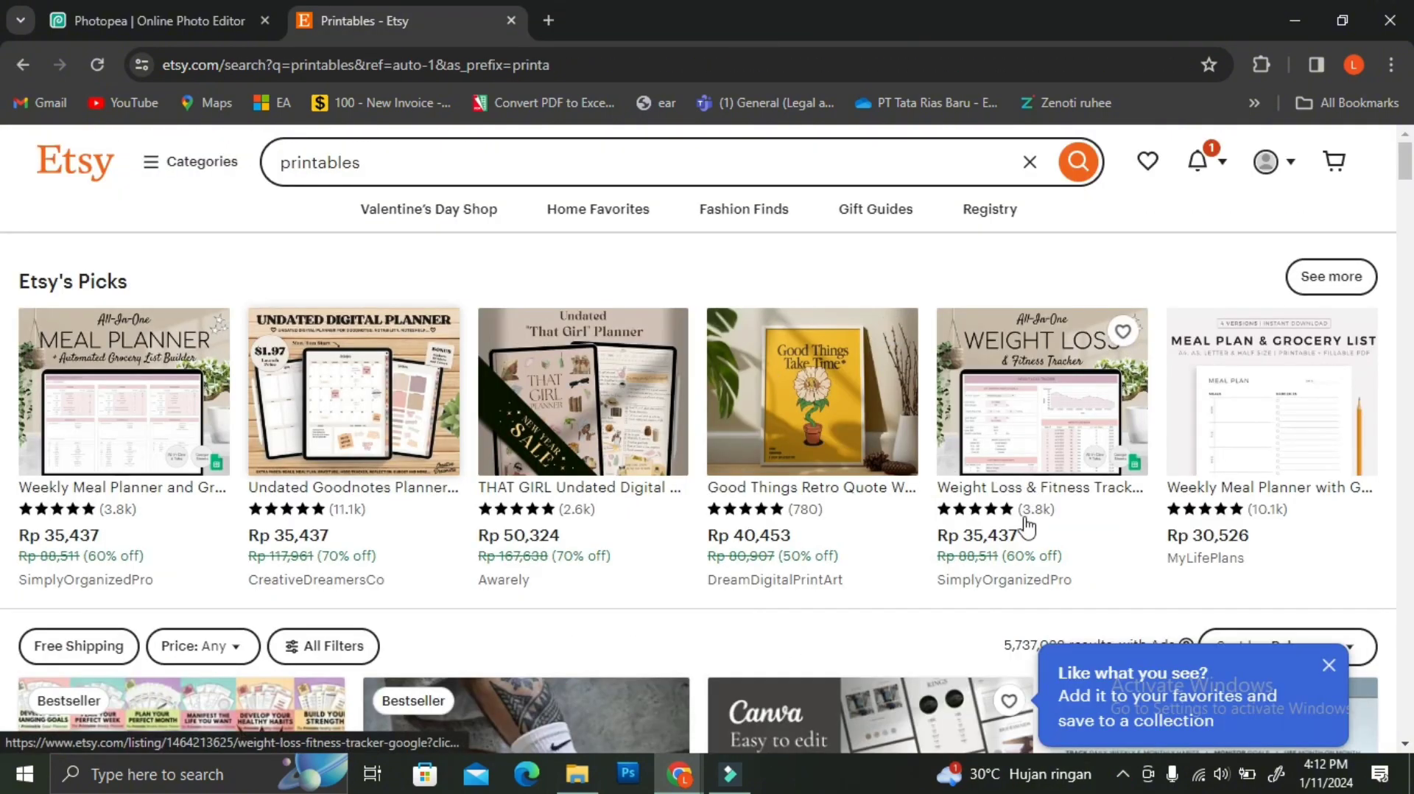
click(862, 501)
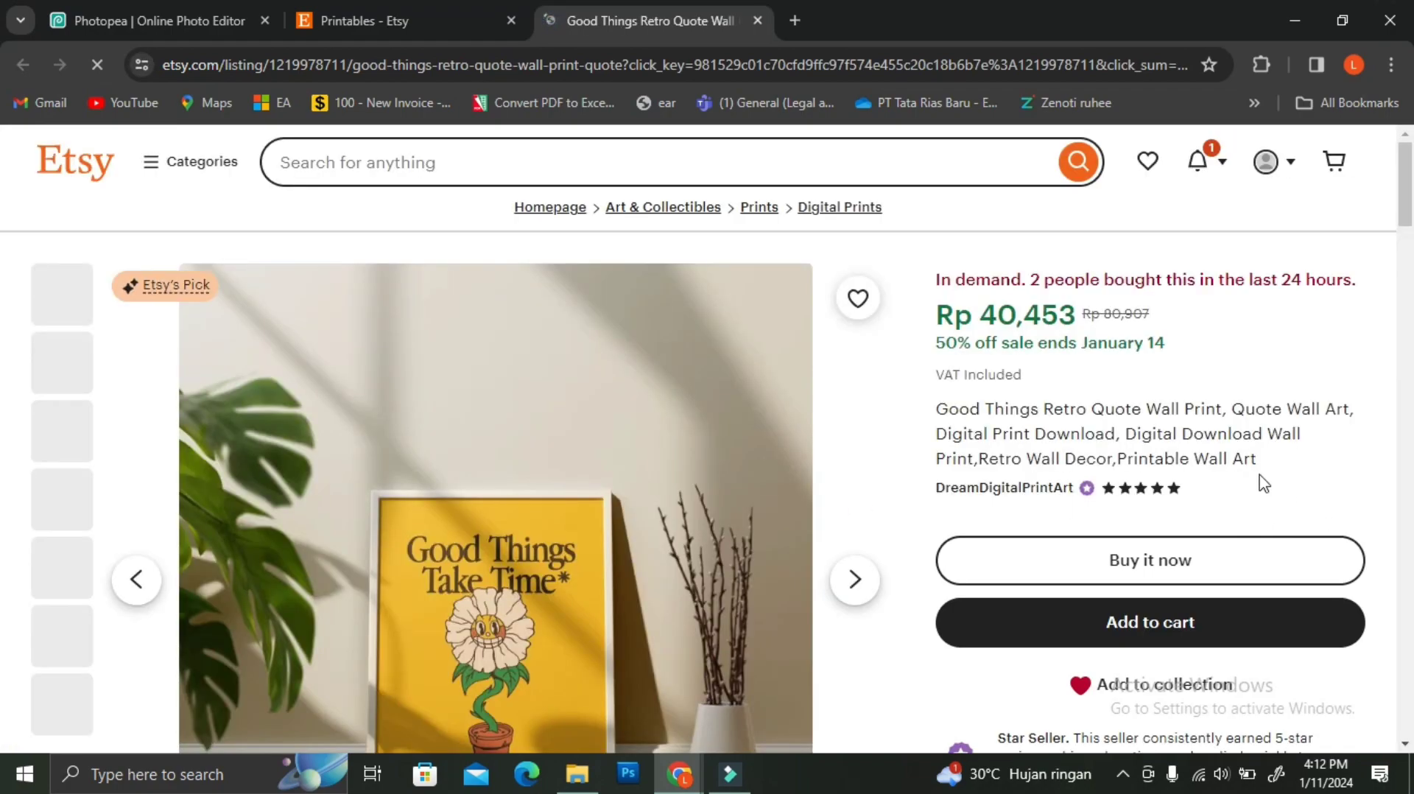
- Expand the wall print's full item description and review the offered file ratios and print sizes
scroll(1259, 483, down, 8)
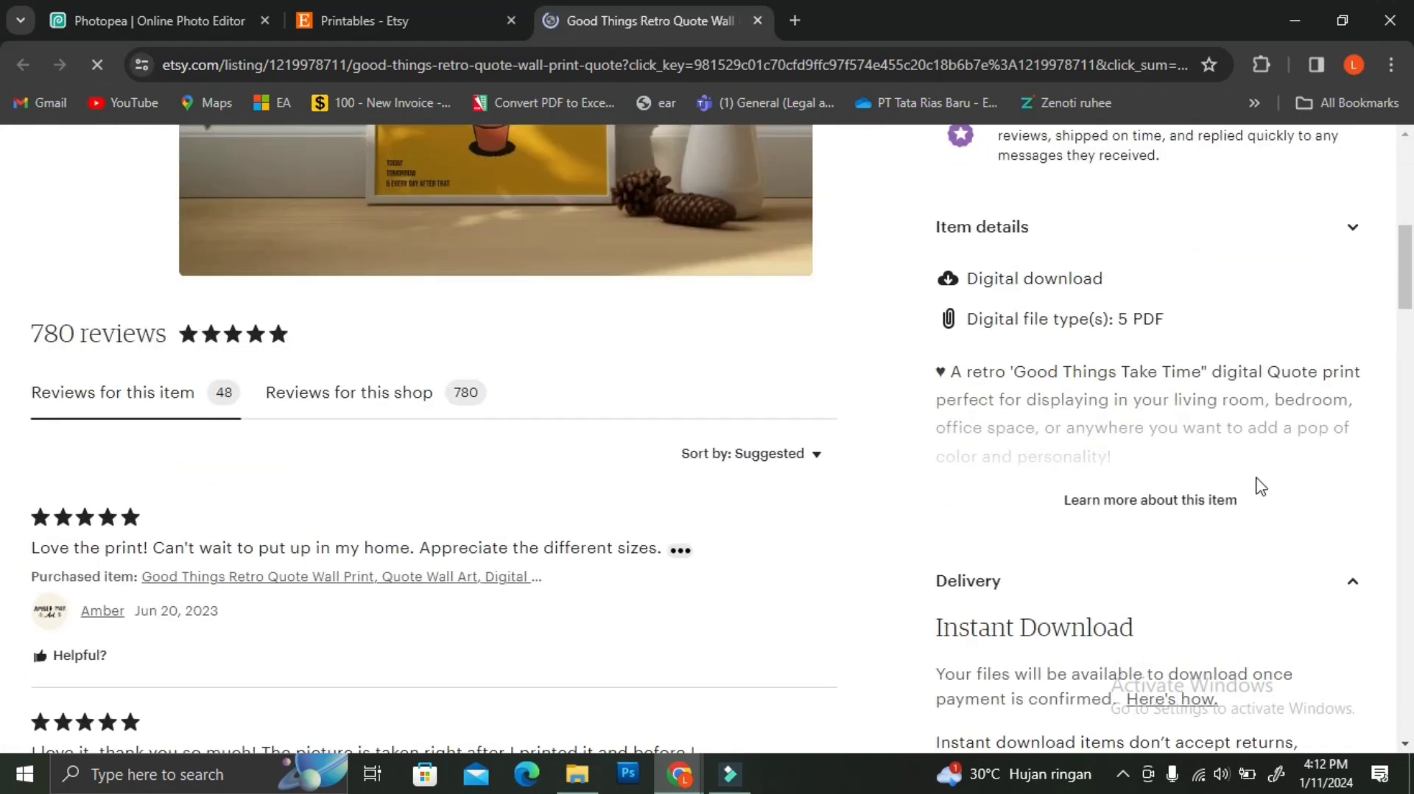
click(1118, 509)
scroll(1289, 529, down, 7)
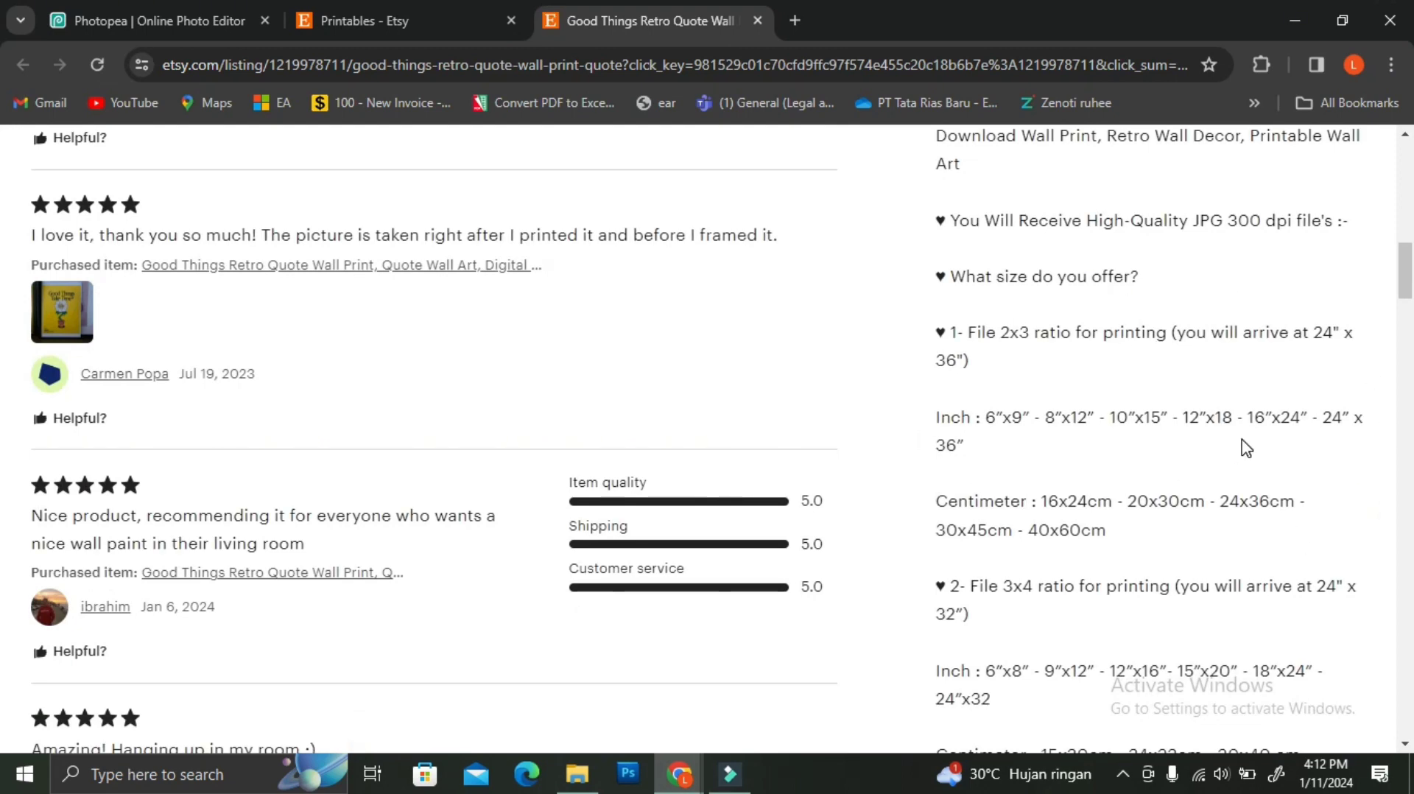
scroll(1246, 448, down, 1)
scroll(1246, 449, down, 1)
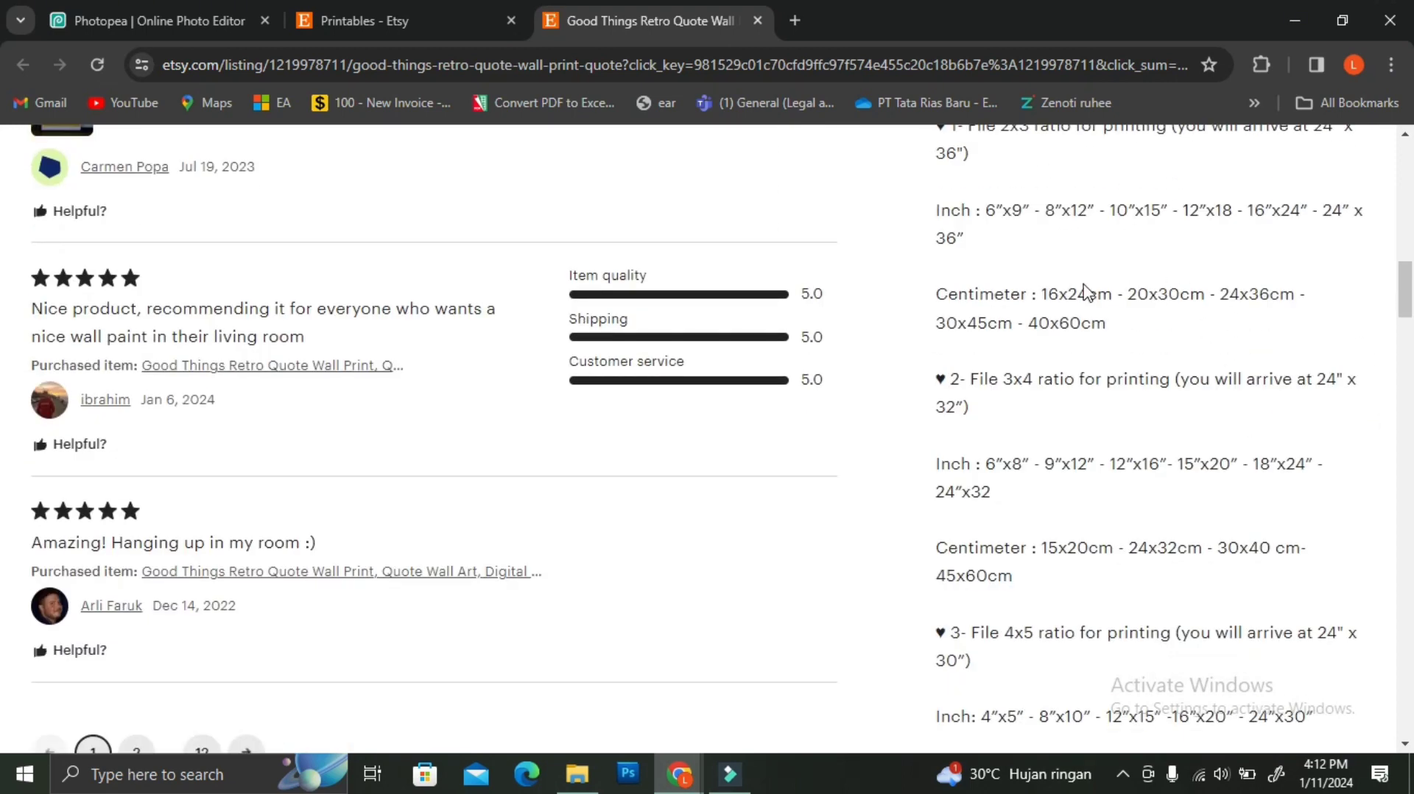
scroll(1130, 524, down, 3)
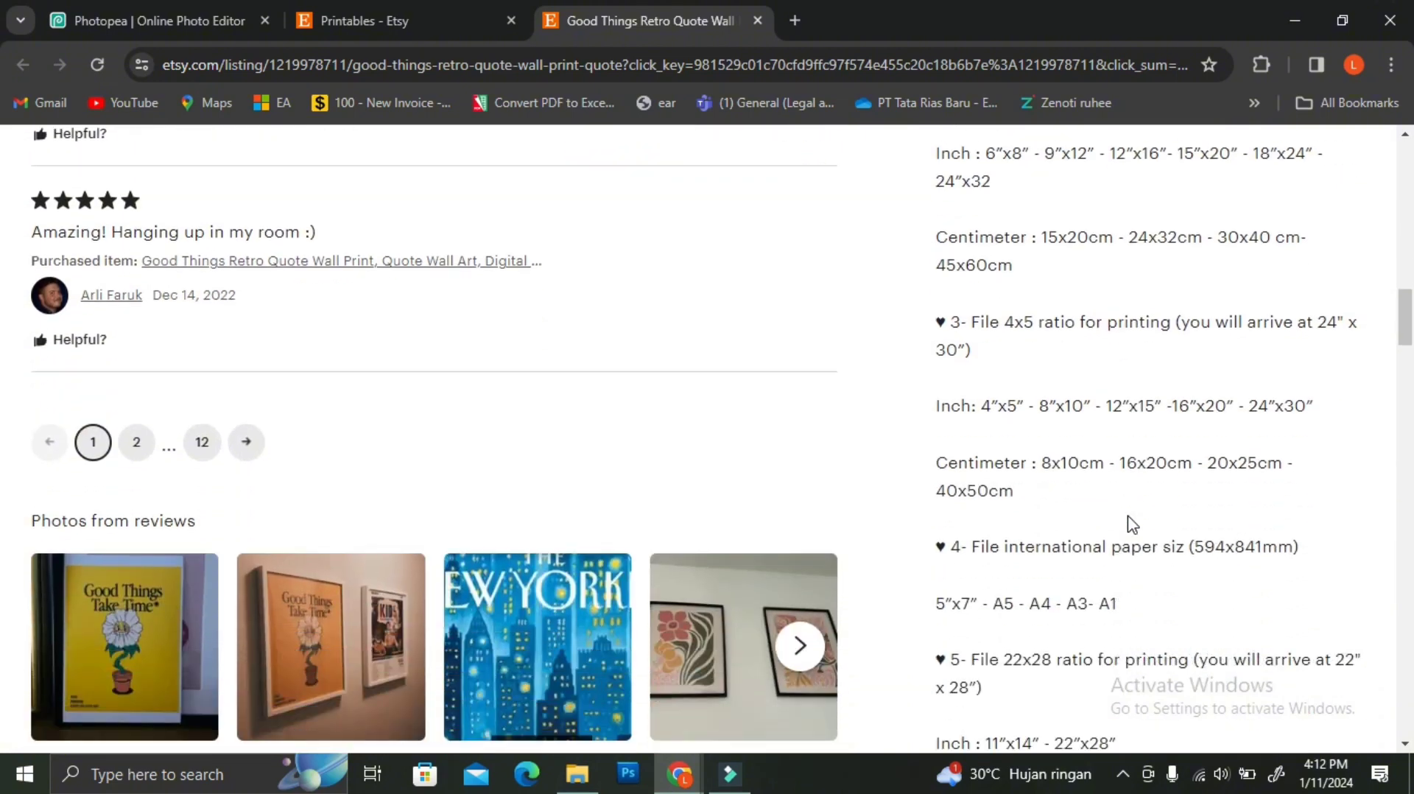
scroll(1157, 616, down, 1)
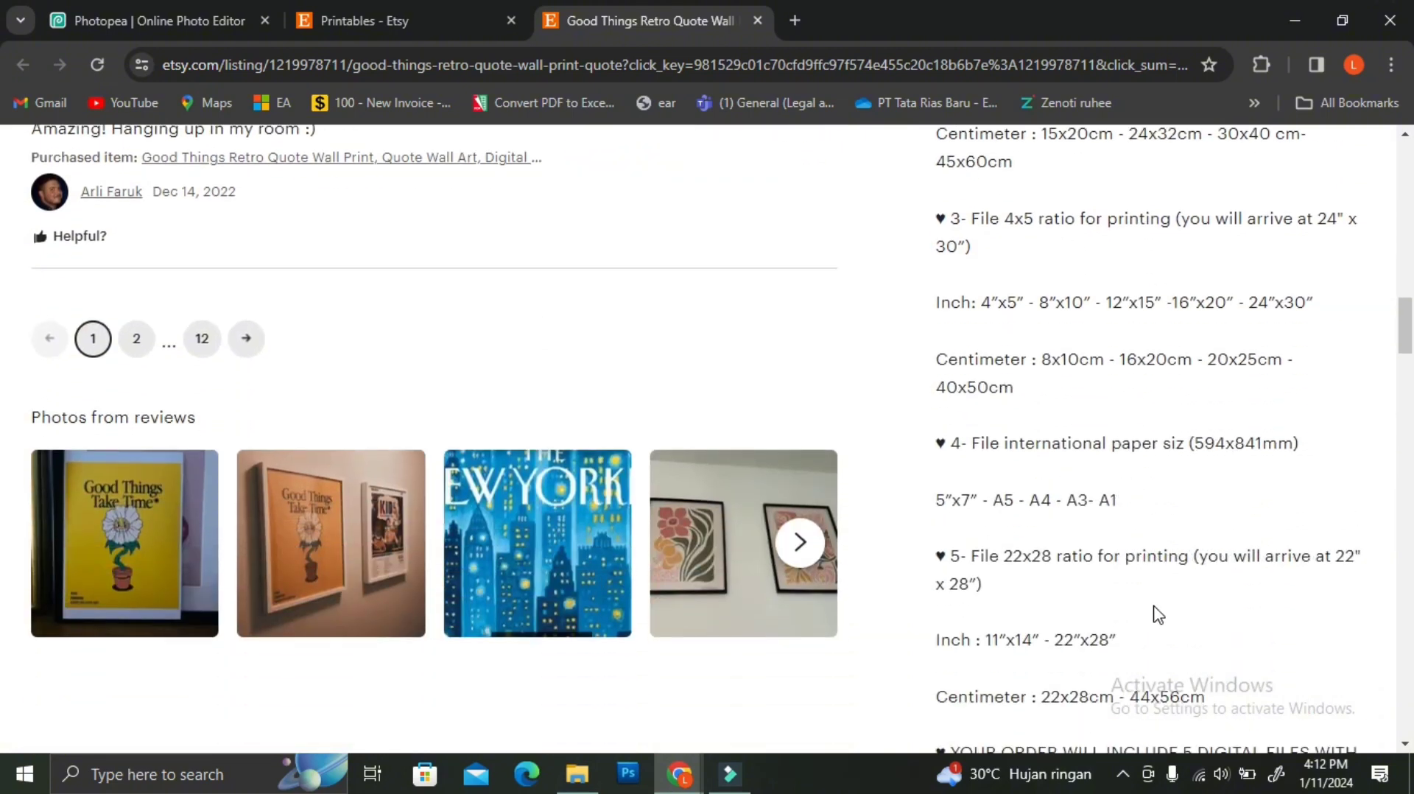
scroll(1158, 611, up, 6)
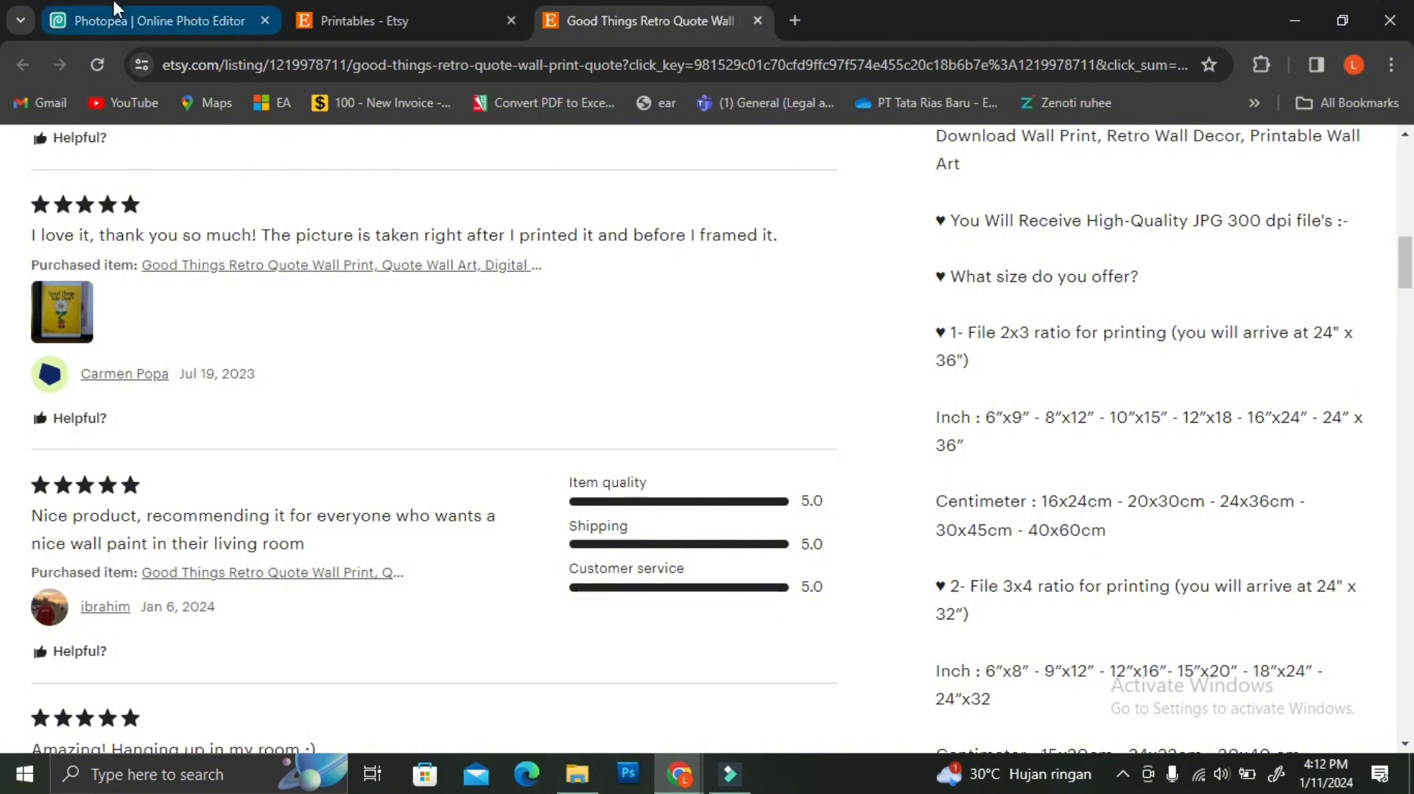
- Switch to Photopea, begin a new project and look through the Social size presets
click(110, 28)
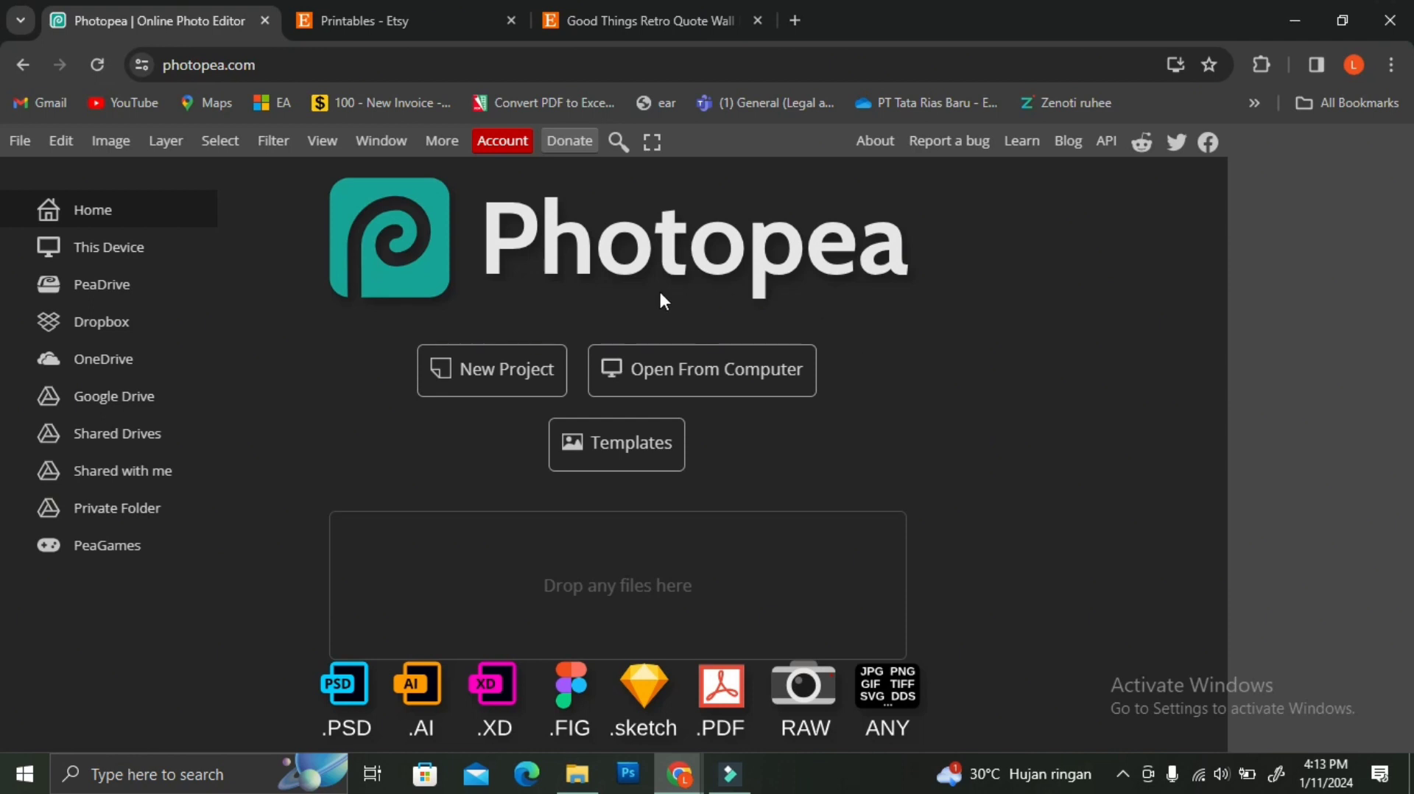
click(497, 382)
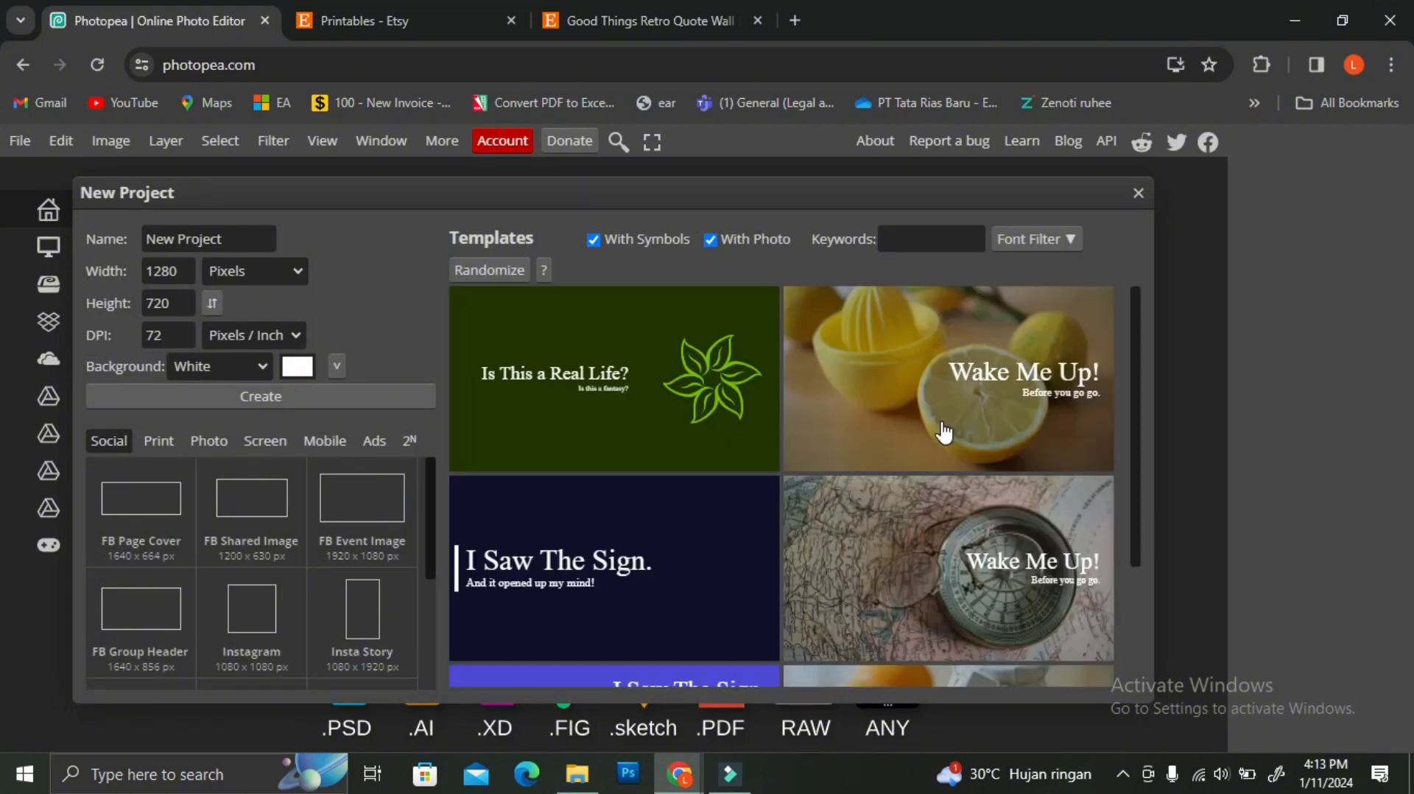
scroll(372, 526, down, 1)
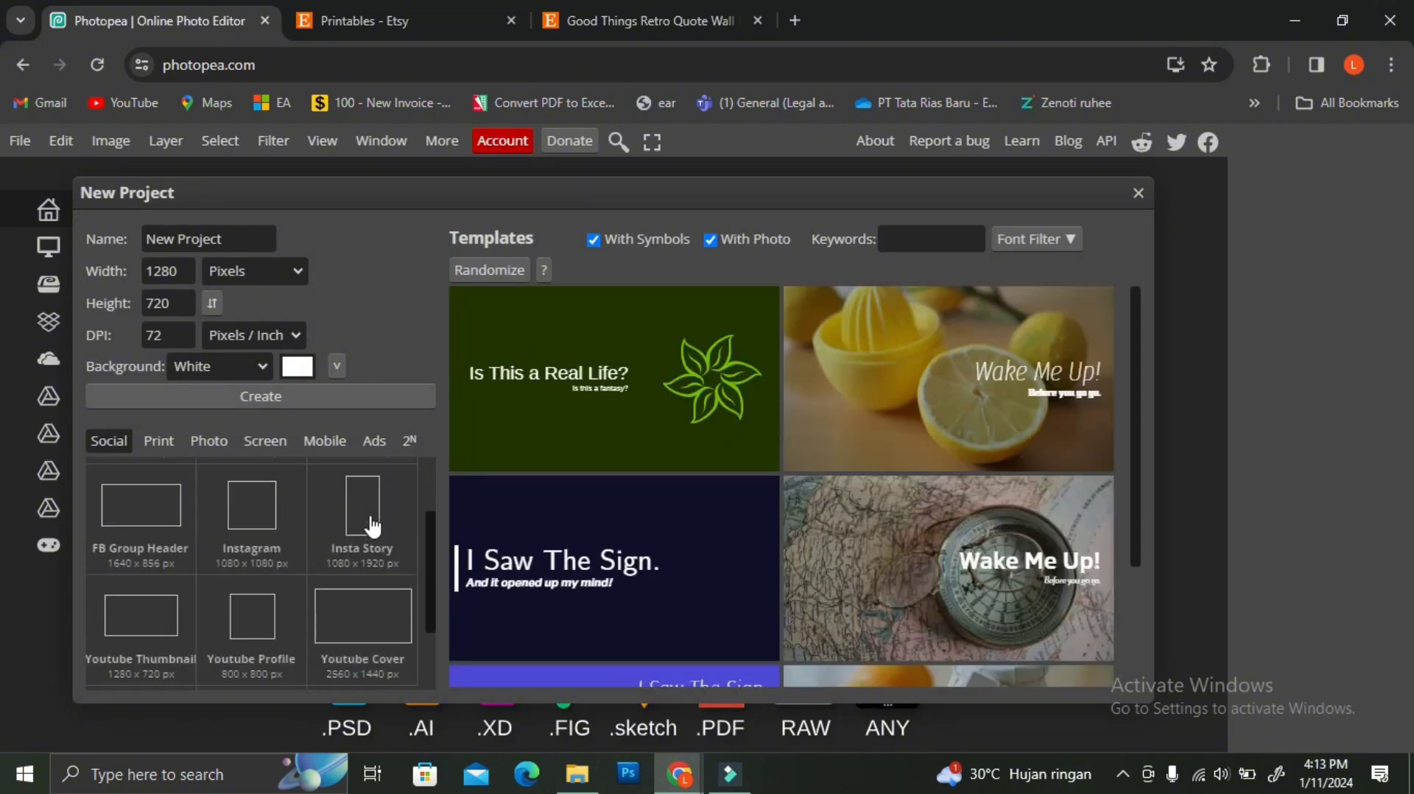
scroll(374, 527, down, 1)
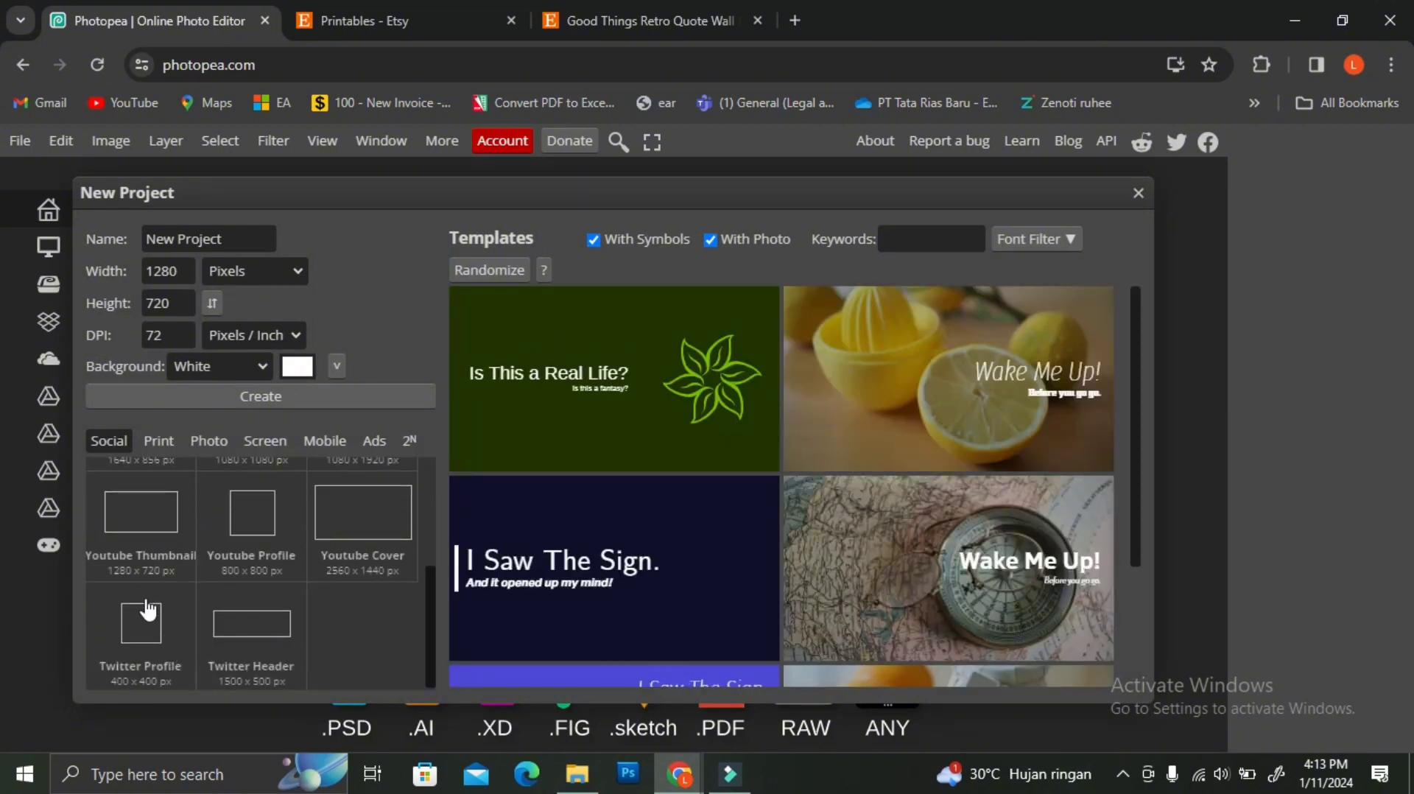
scroll(315, 584, up, 2)
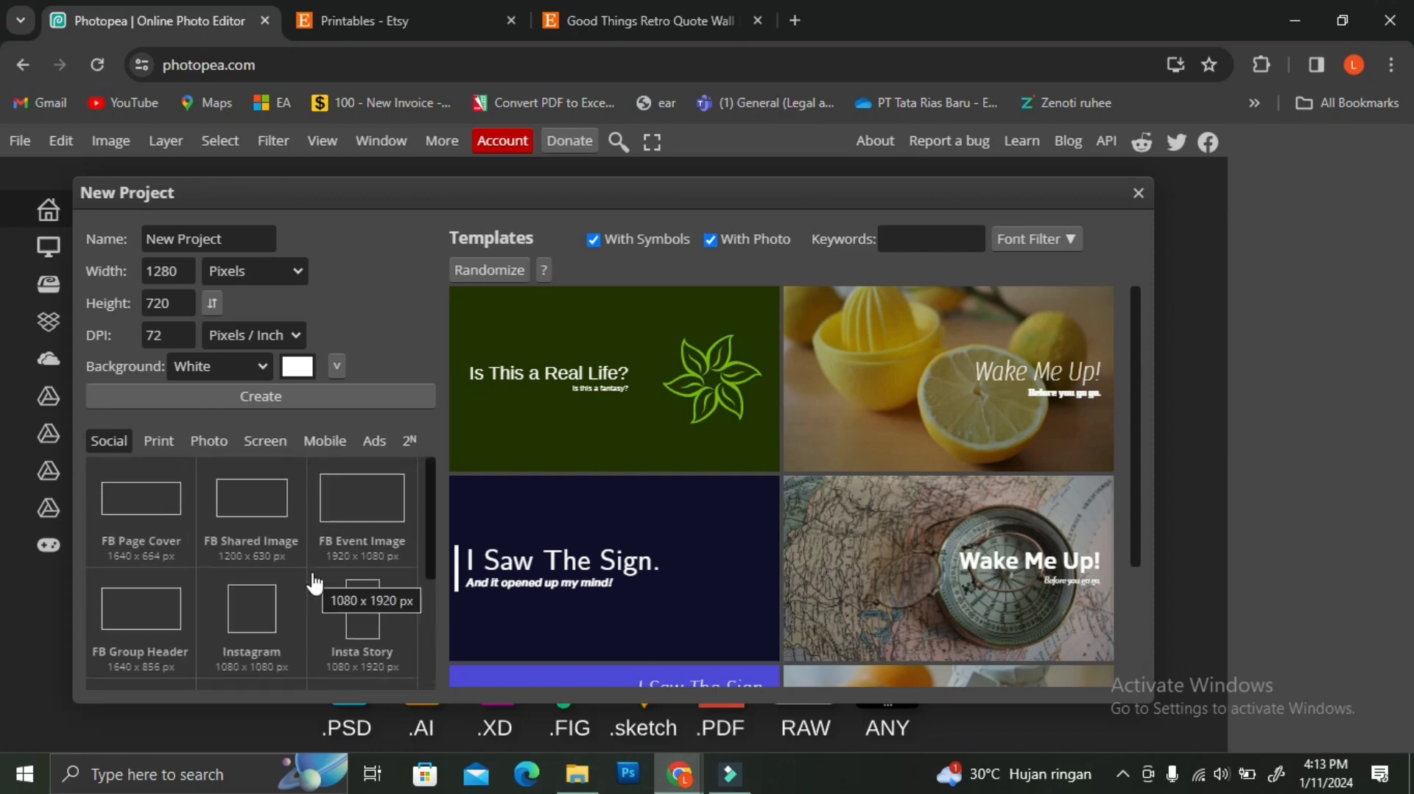
- Name the project "New Project 23" and set its dimension unit to inches
click(243, 242)
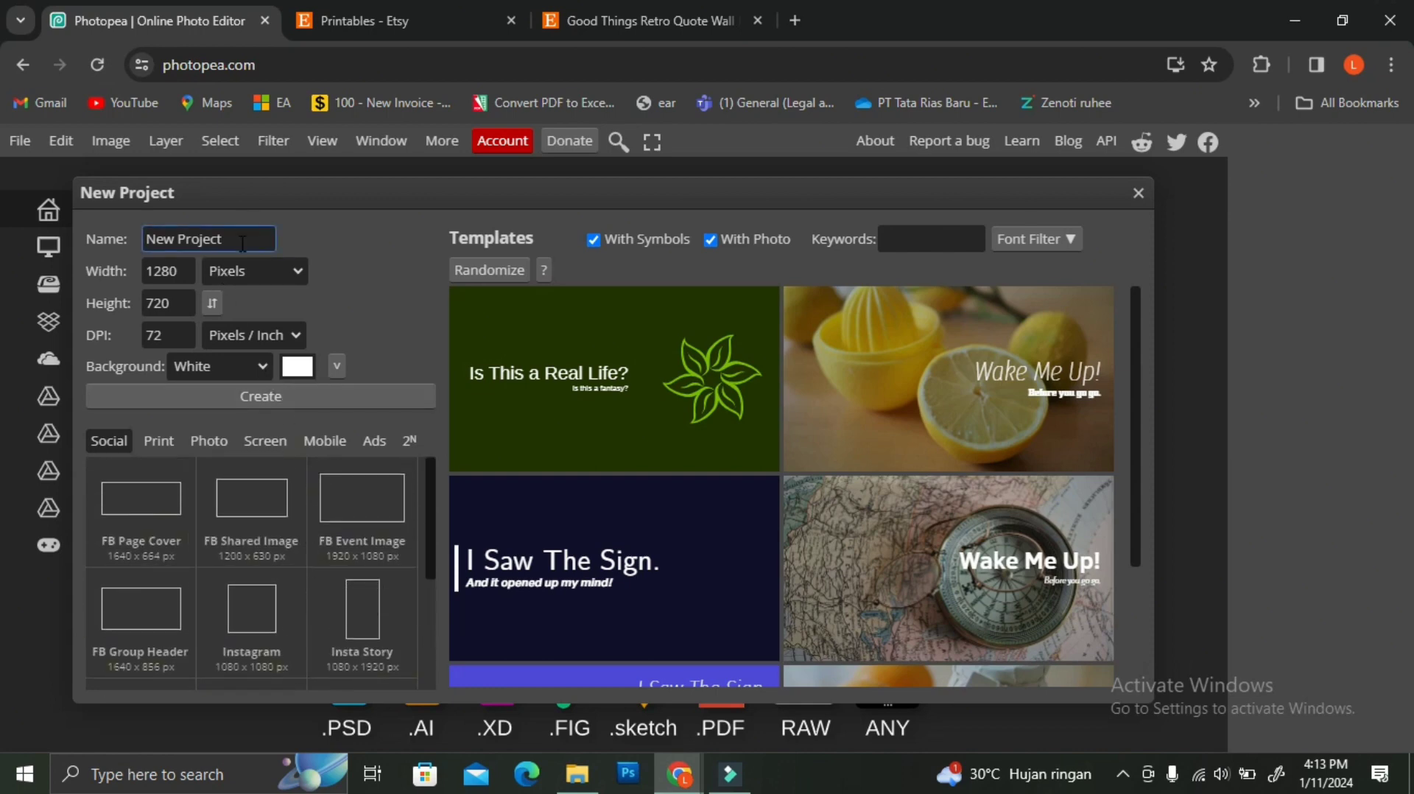
drag(243, 243, 126, 241)
click(344, 244)
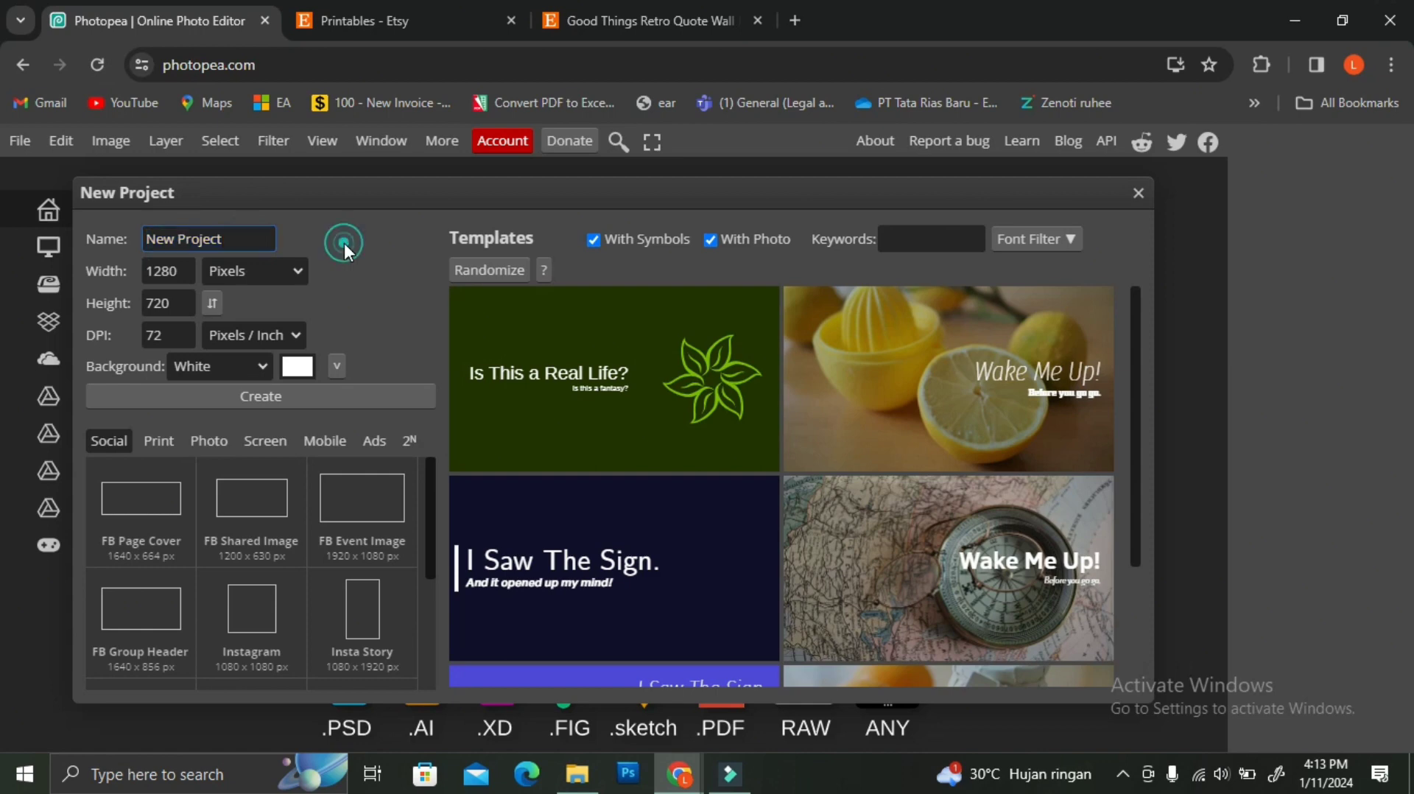
click(220, 245)
drag(233, 236, 107, 236)
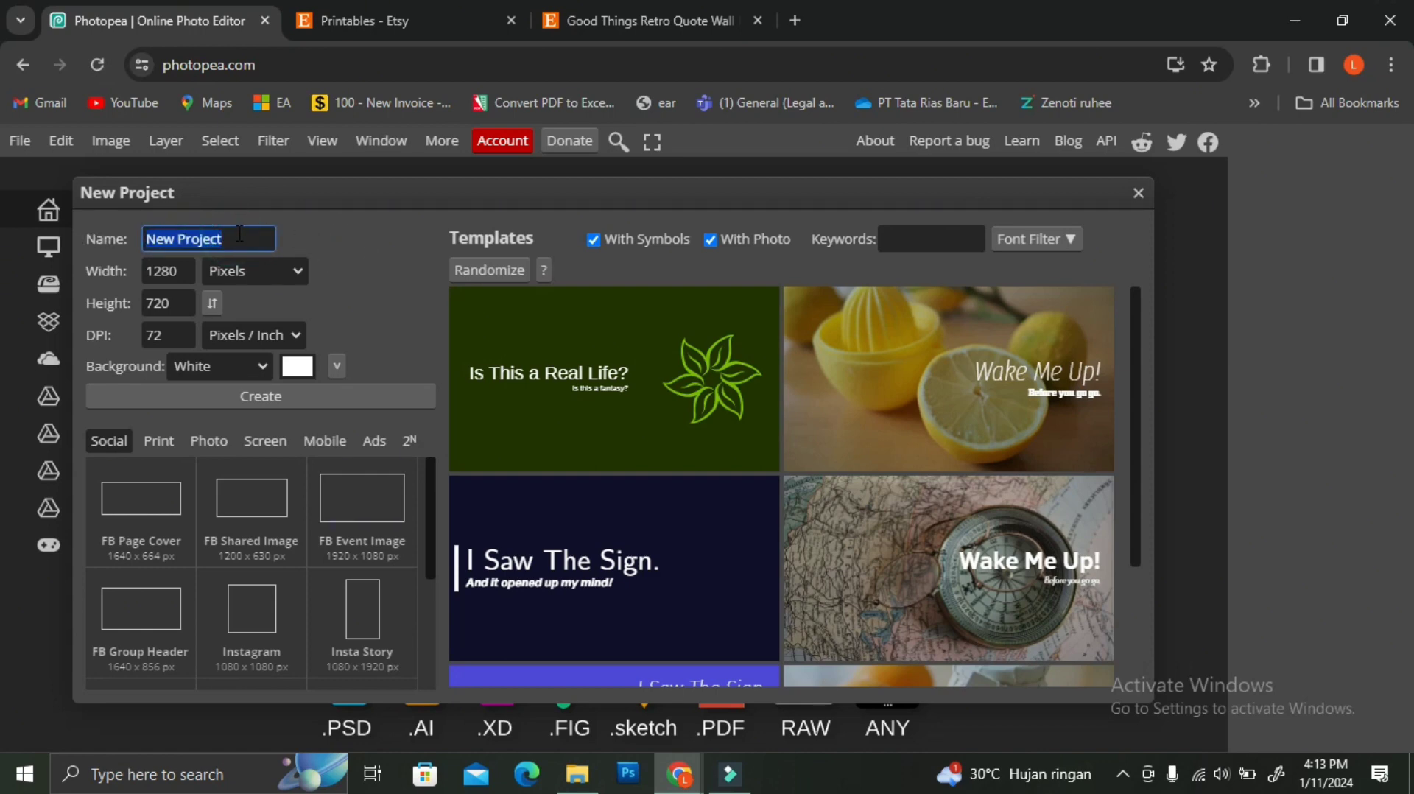
click(239, 233)
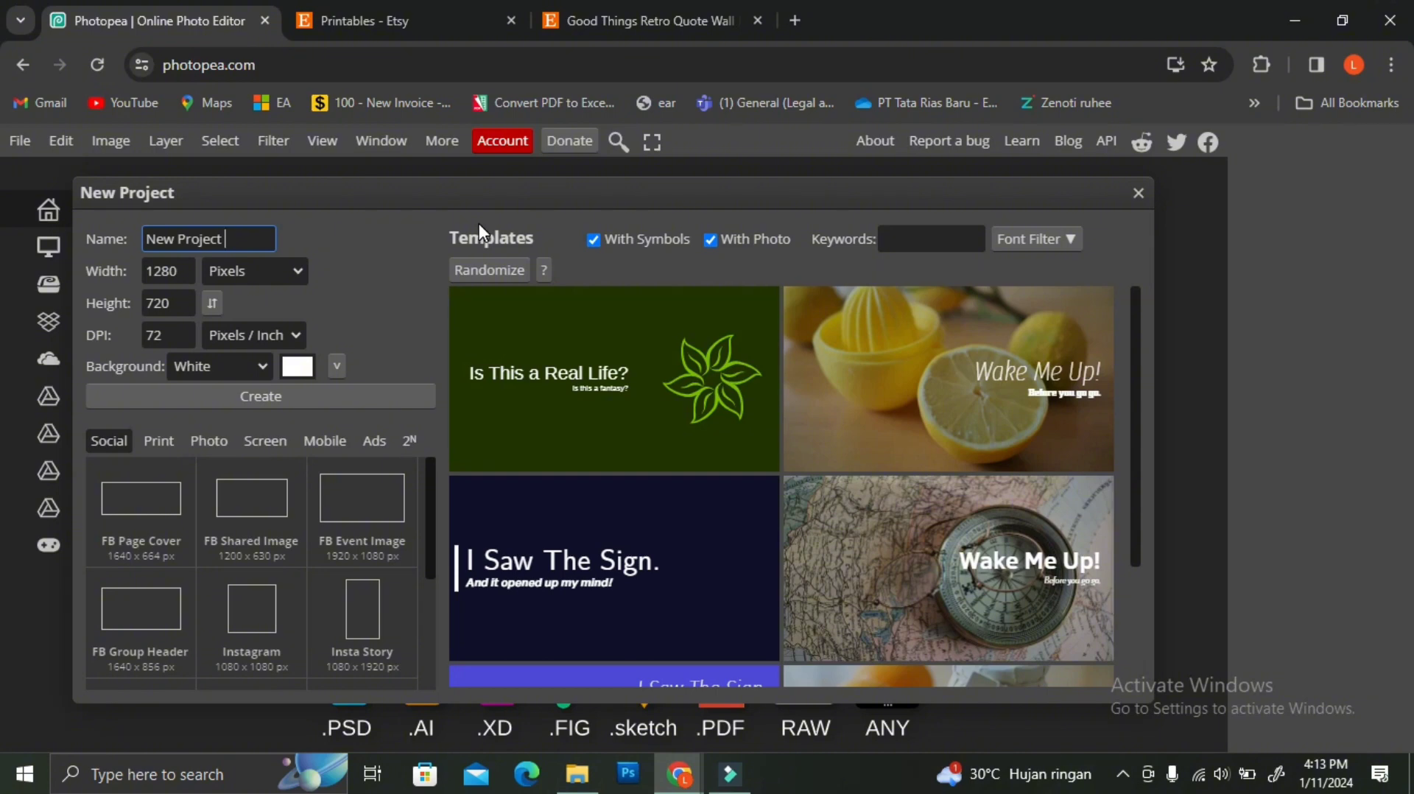
text(23)
click(294, 271)
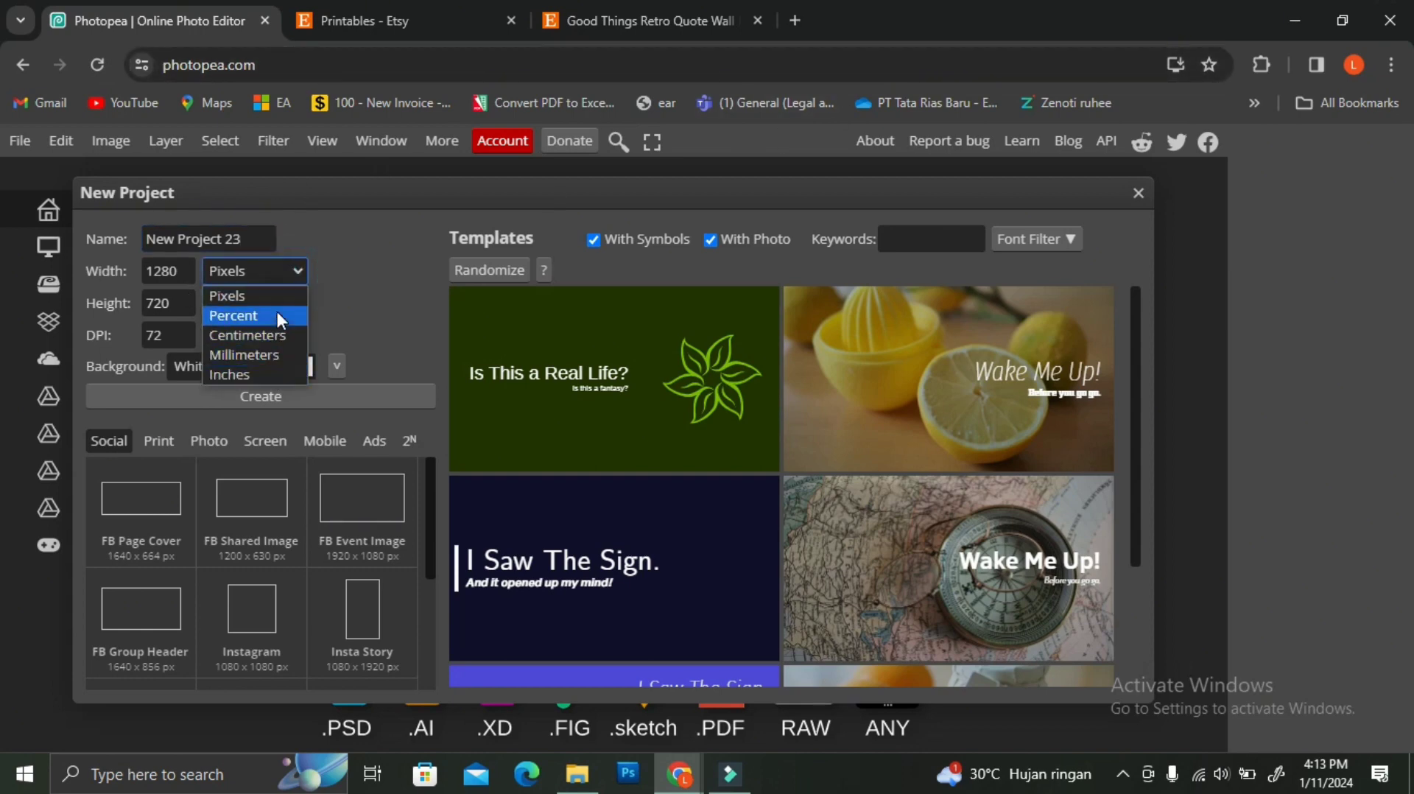
click(270, 373)
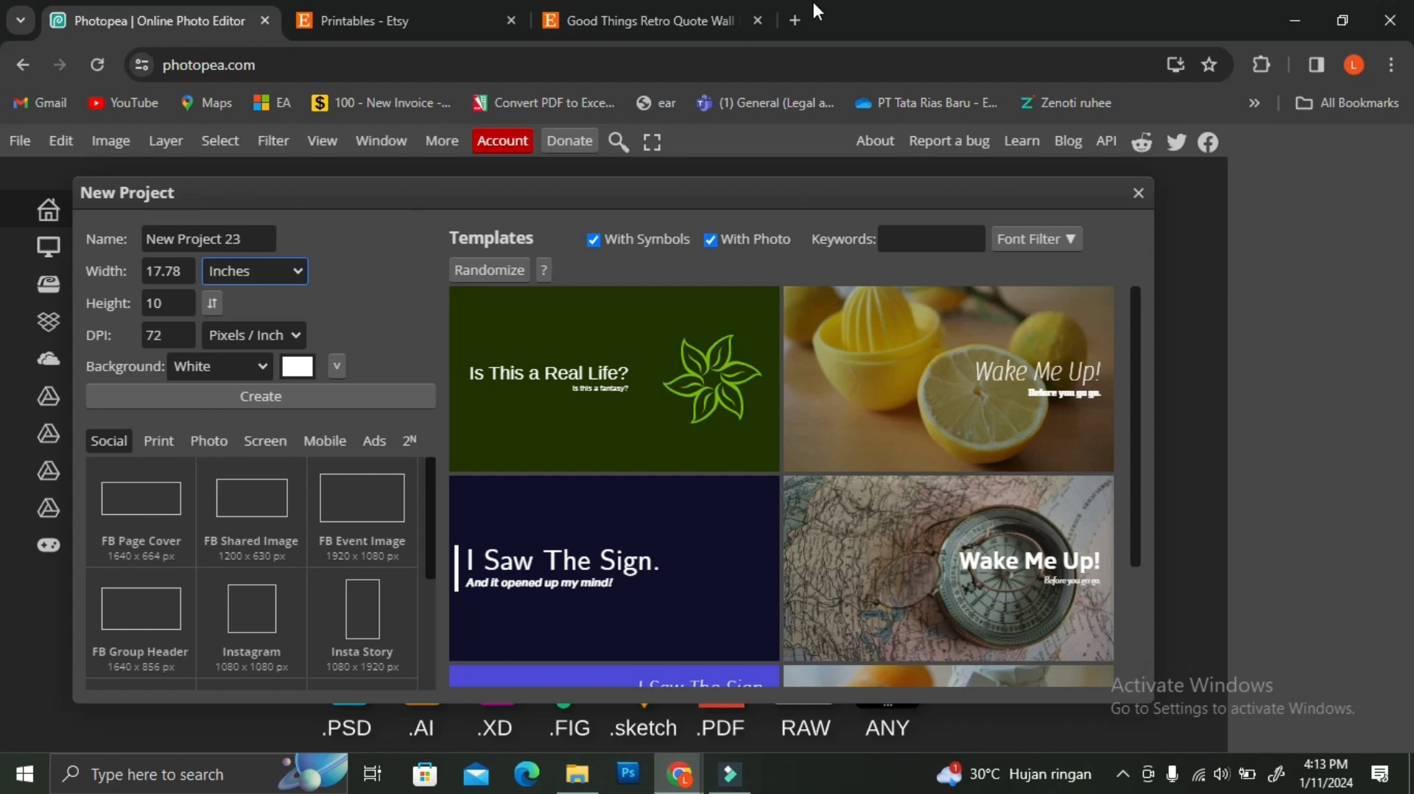
- Search Google in a new browser tab for "picture ratio calculator" and open the calculateaspectratio.com Aspect Ratio Calculator
click(792, 22)
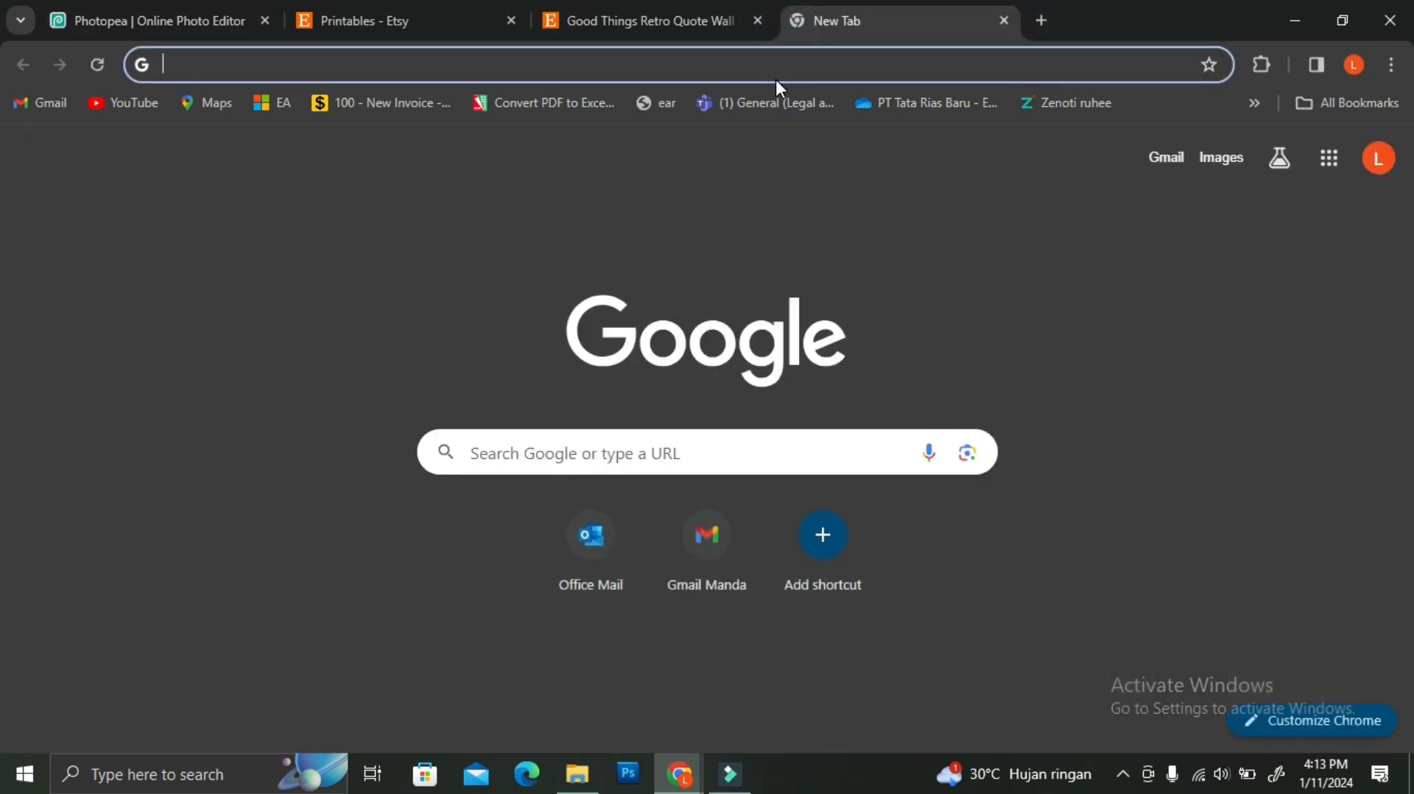
text(pictur)
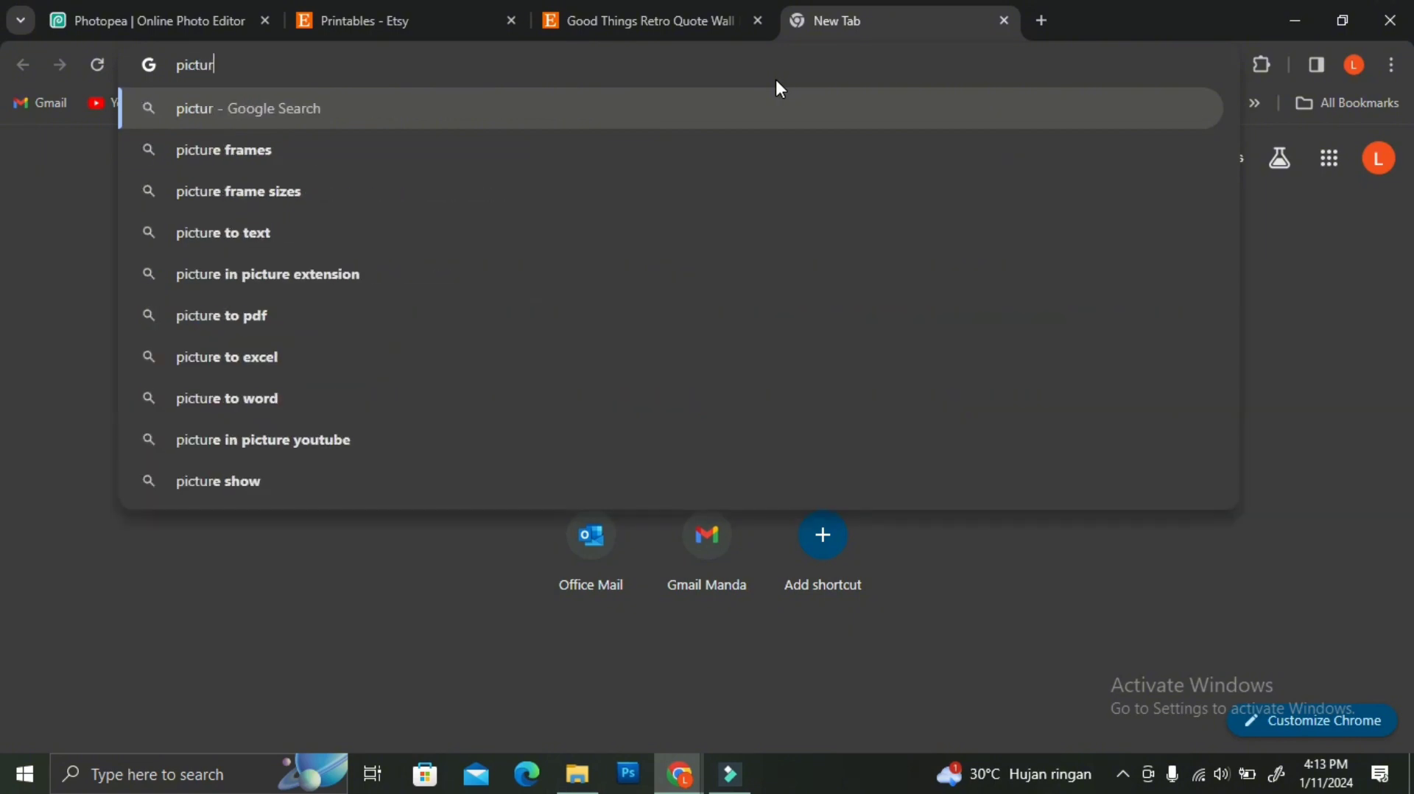
text(e )
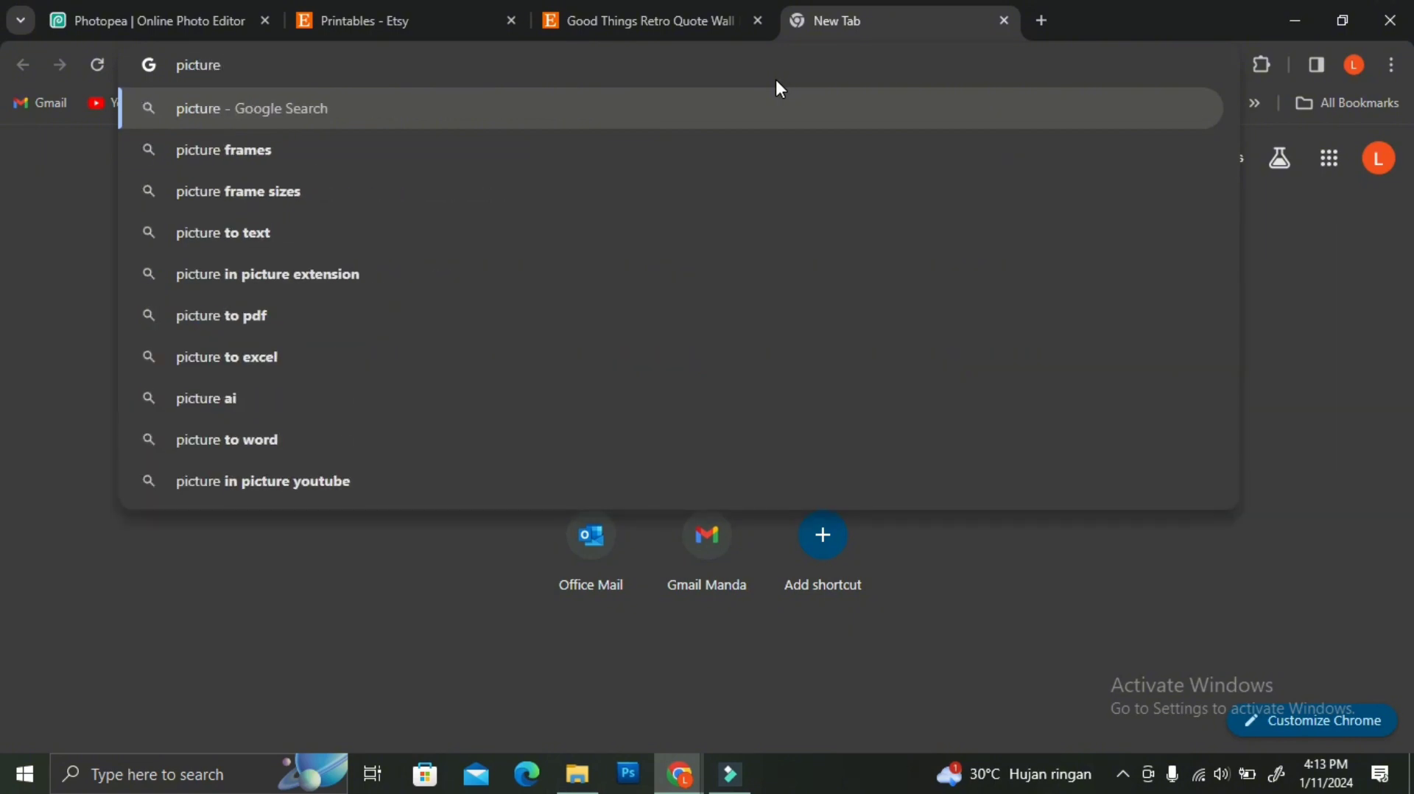
text(ratio)
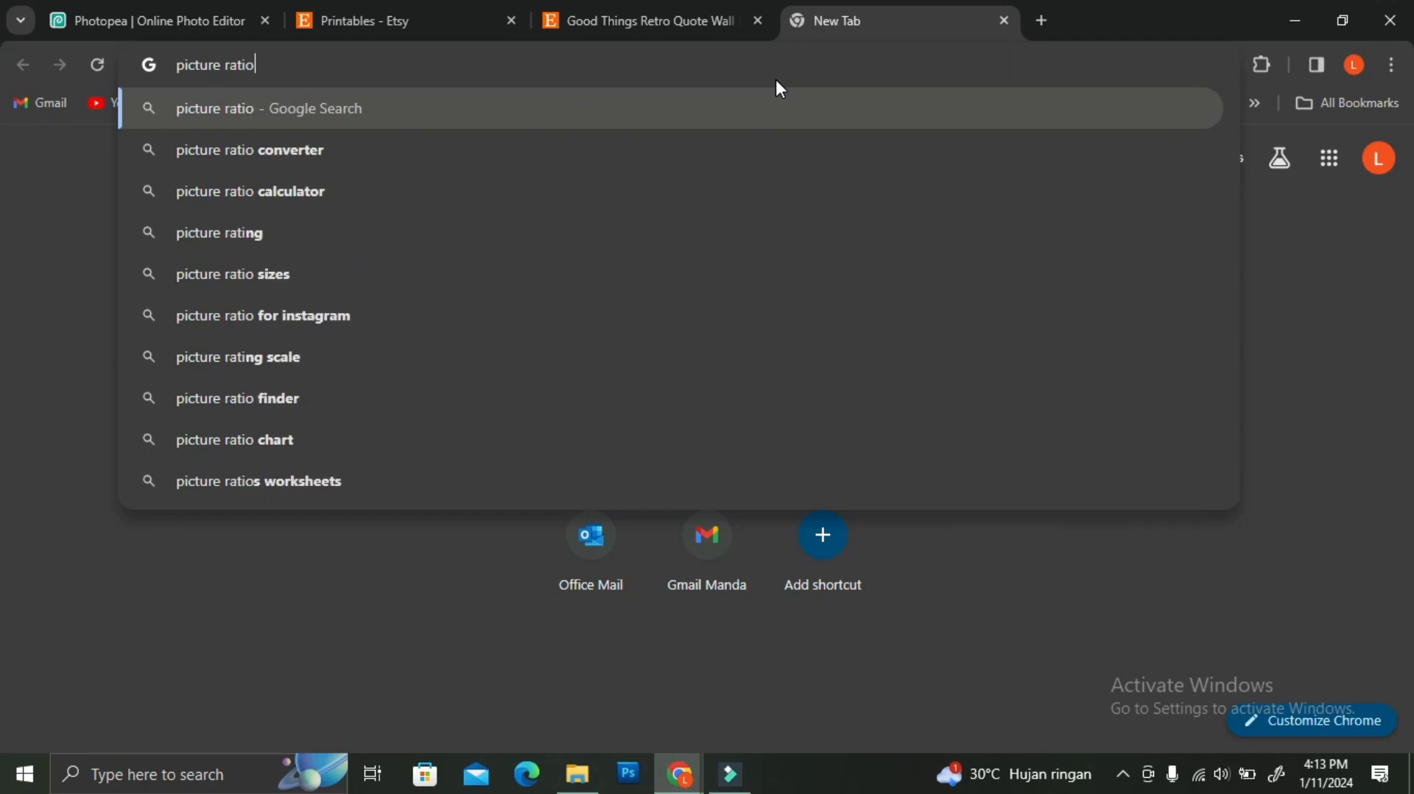
click(416, 193)
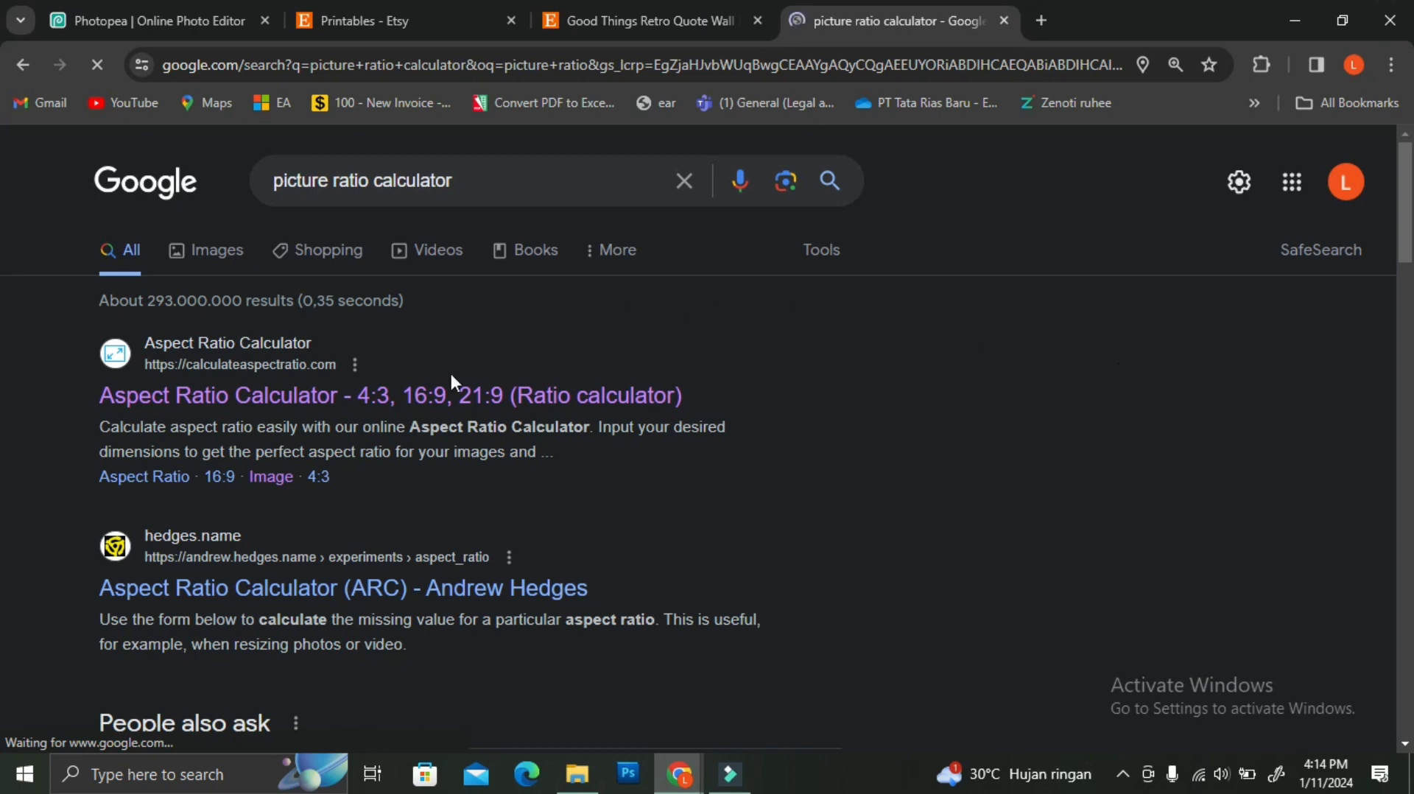
click(452, 409)
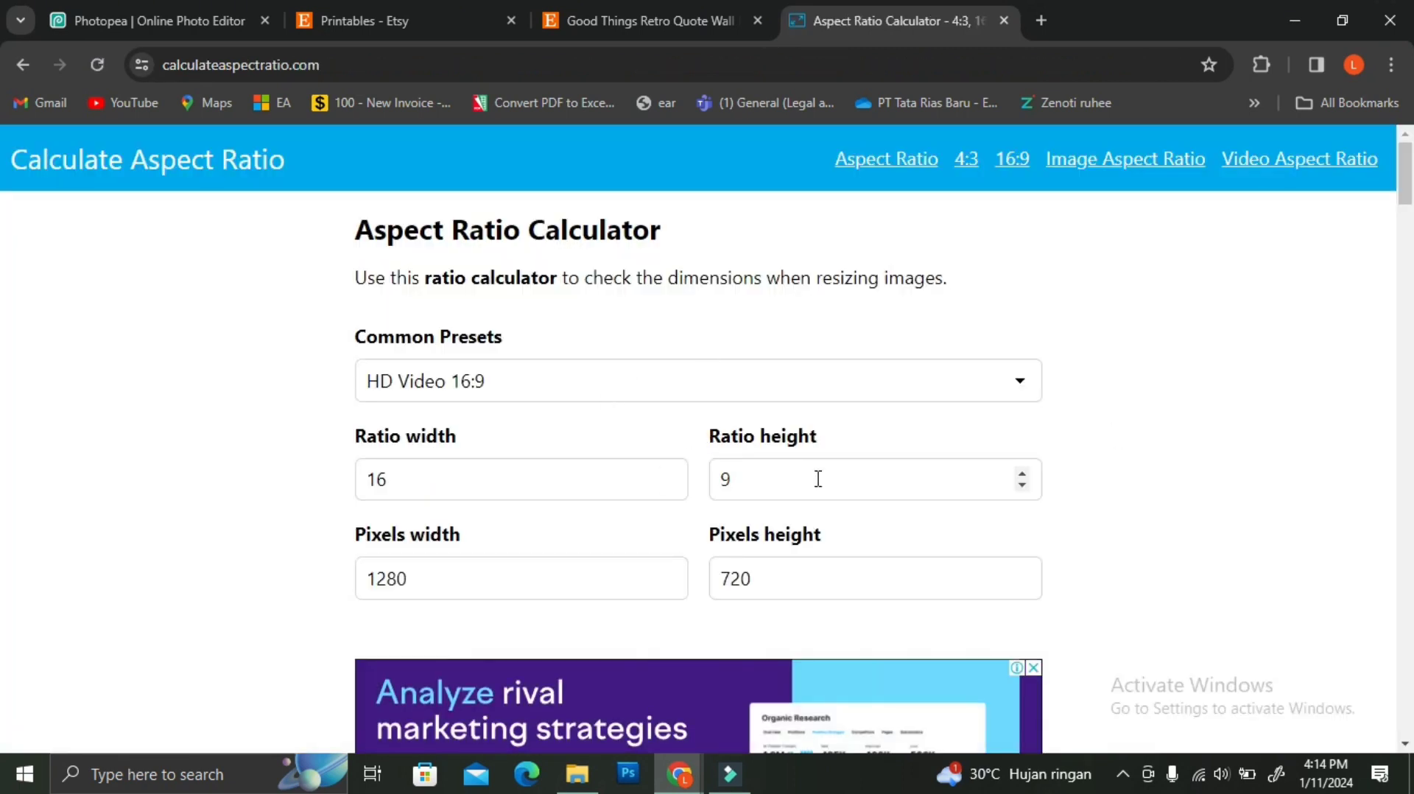
- Check the calculator's common ratio presets and skim the page's explanation of aspect ratios
click(767, 380)
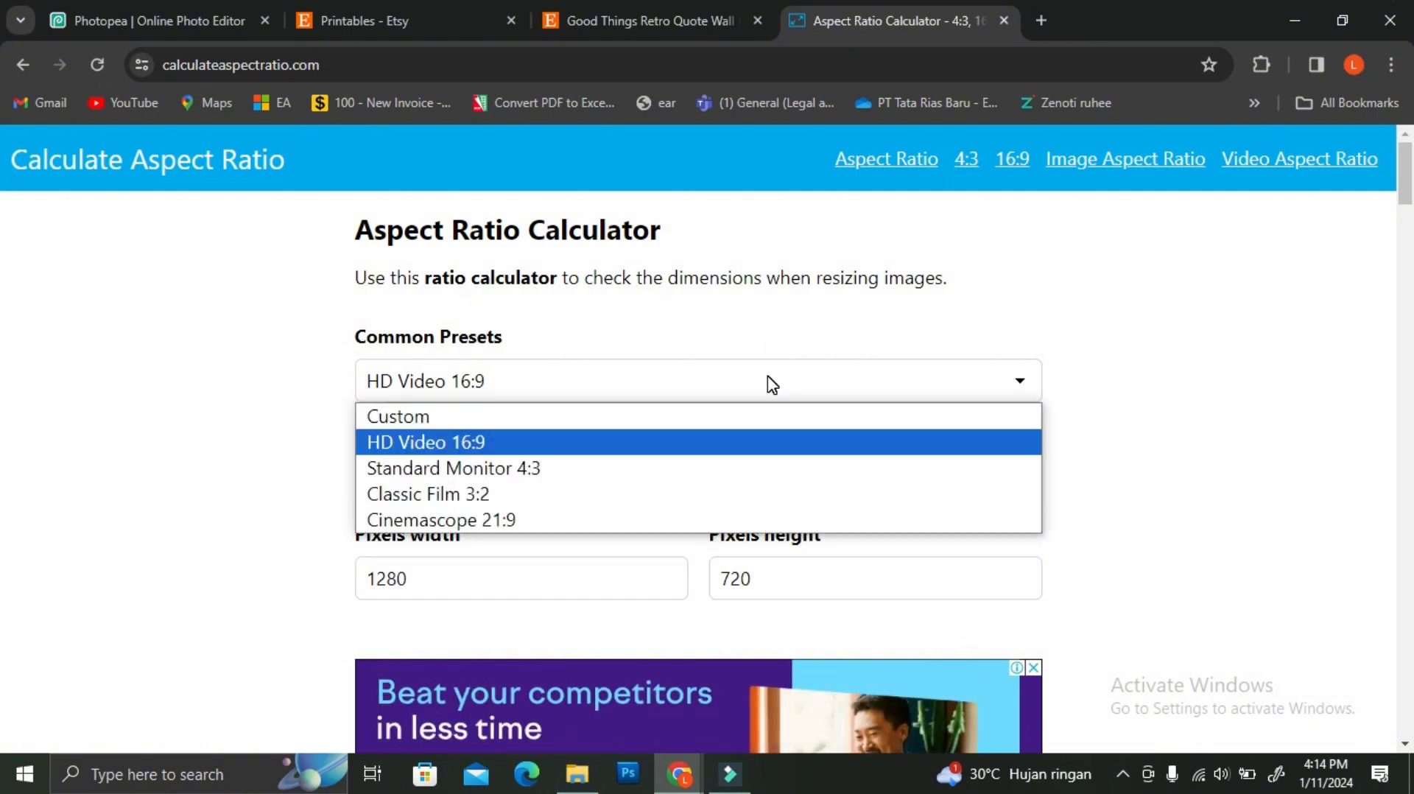
click(770, 382)
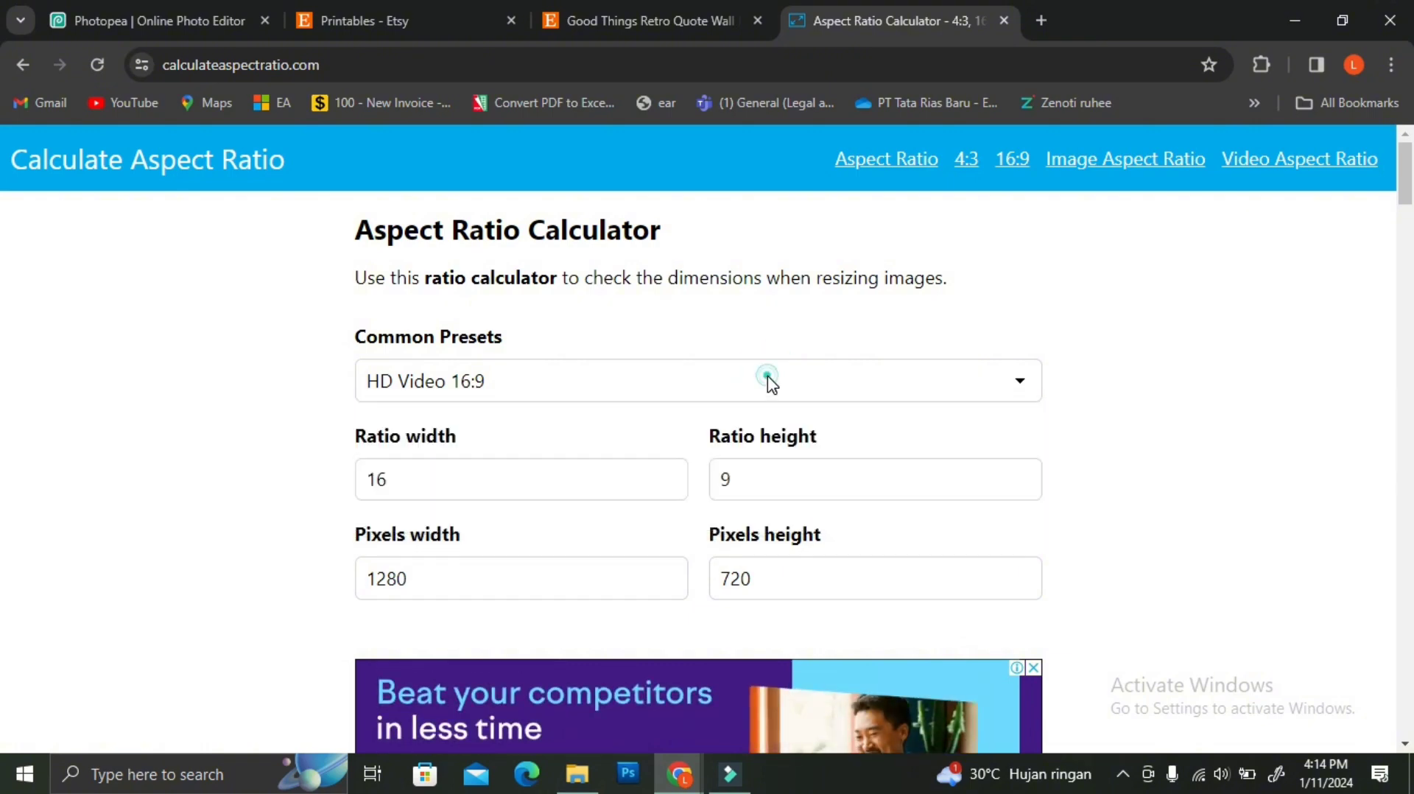
scroll(692, 529, down, 10)
scroll(692, 529, down, 18)
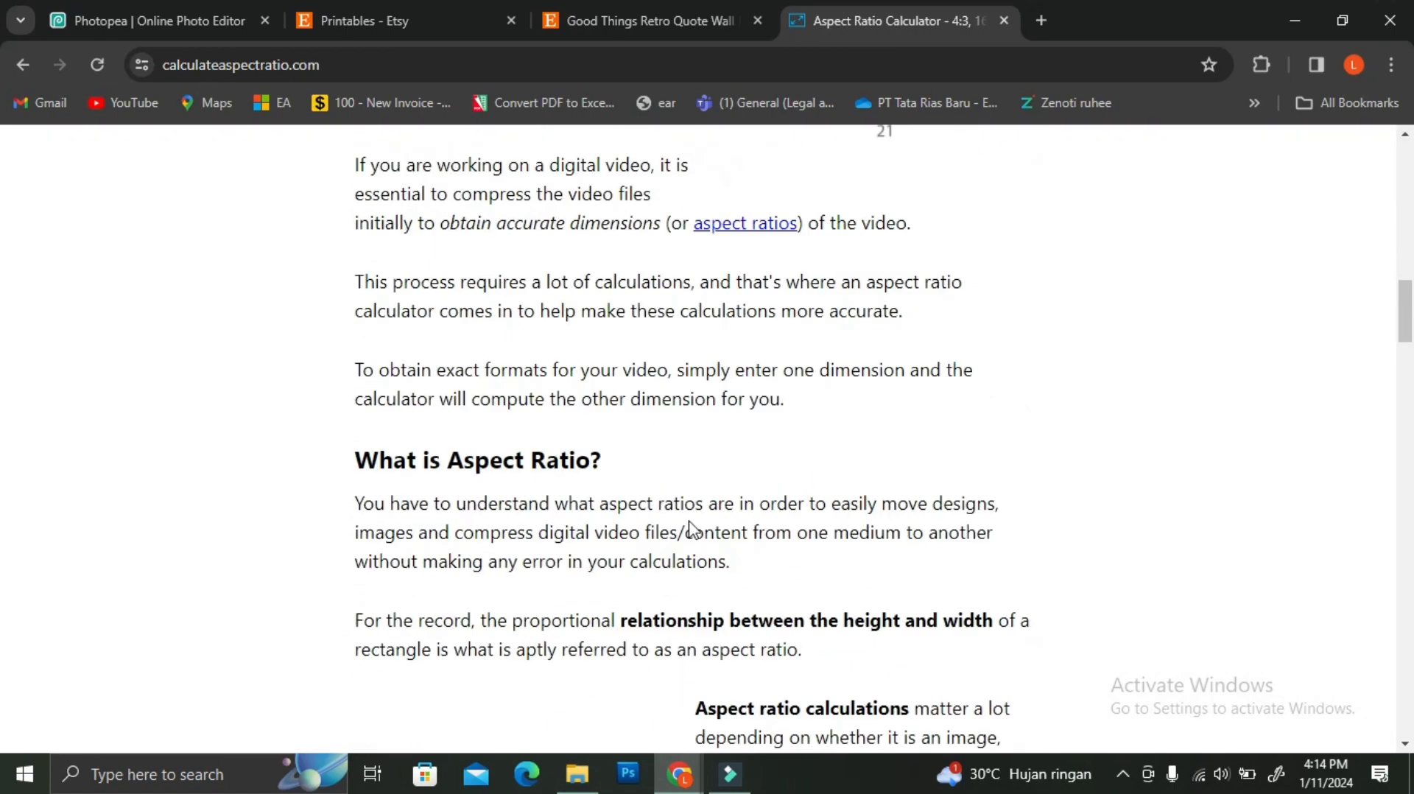
scroll(691, 530, down, 15)
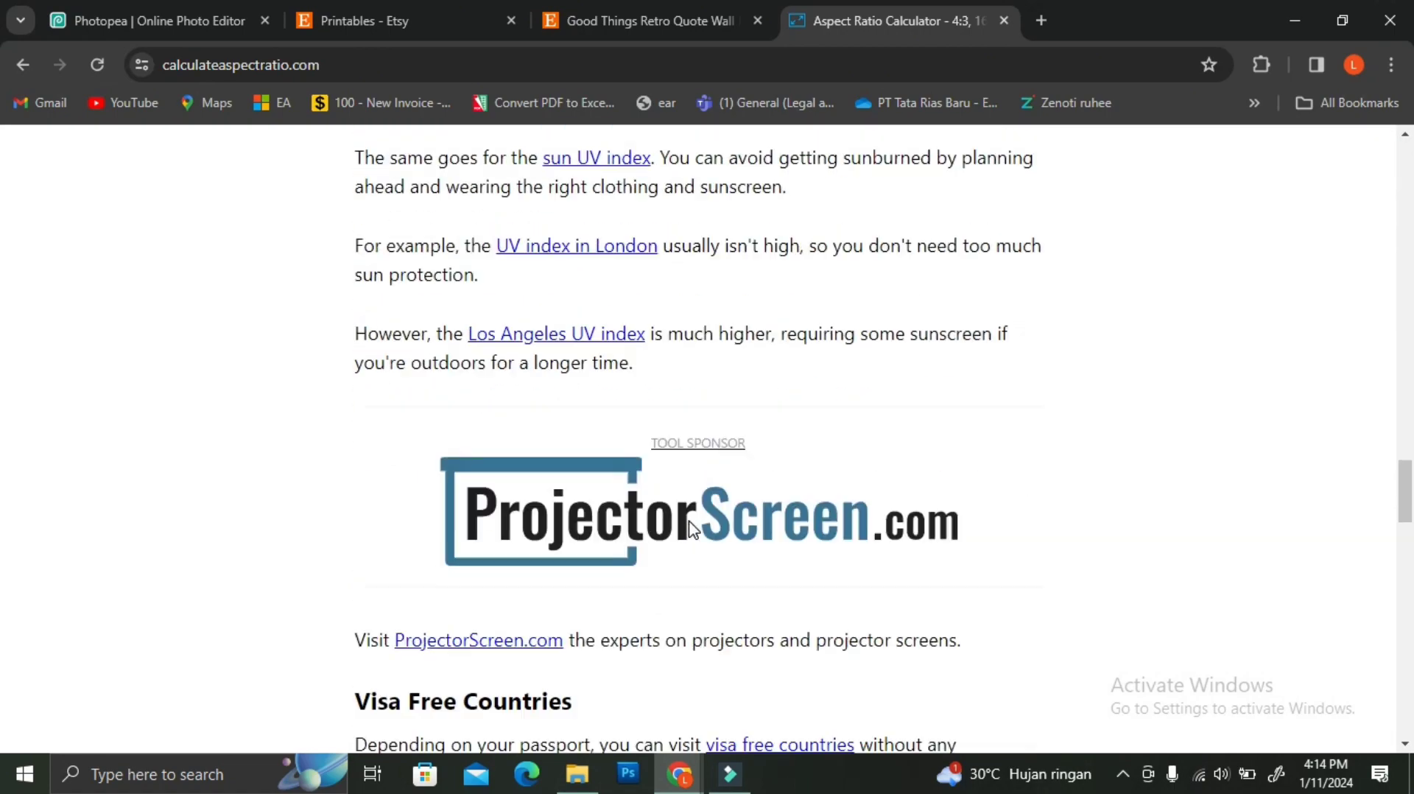
scroll(694, 530, up, 9)
scroll(693, 530, up, 20)
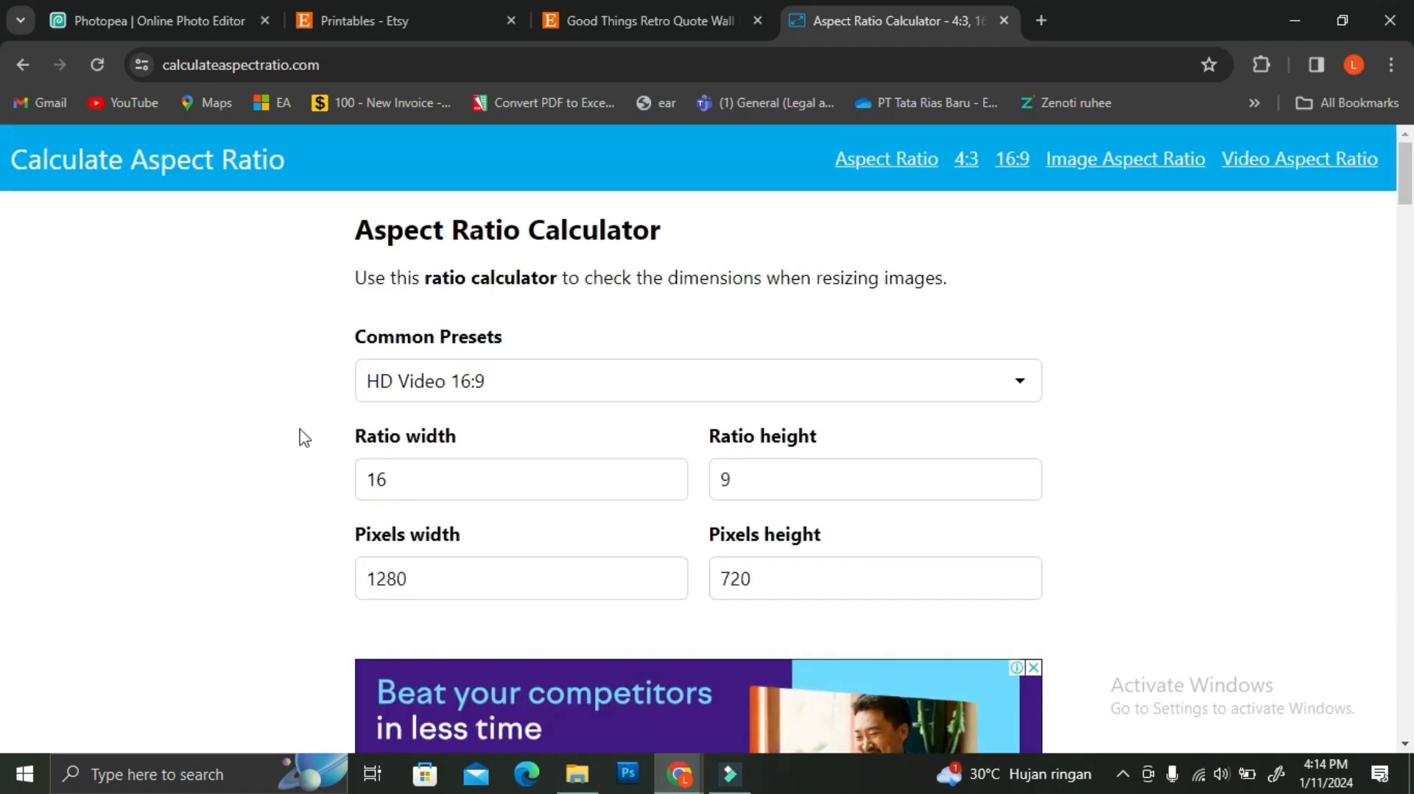
- Choose the Standard Monitor 4:3 preset and review the site's Image Aspect Ratio page, including its common image sizes and social media ratios
click(584, 383)
click(558, 471)
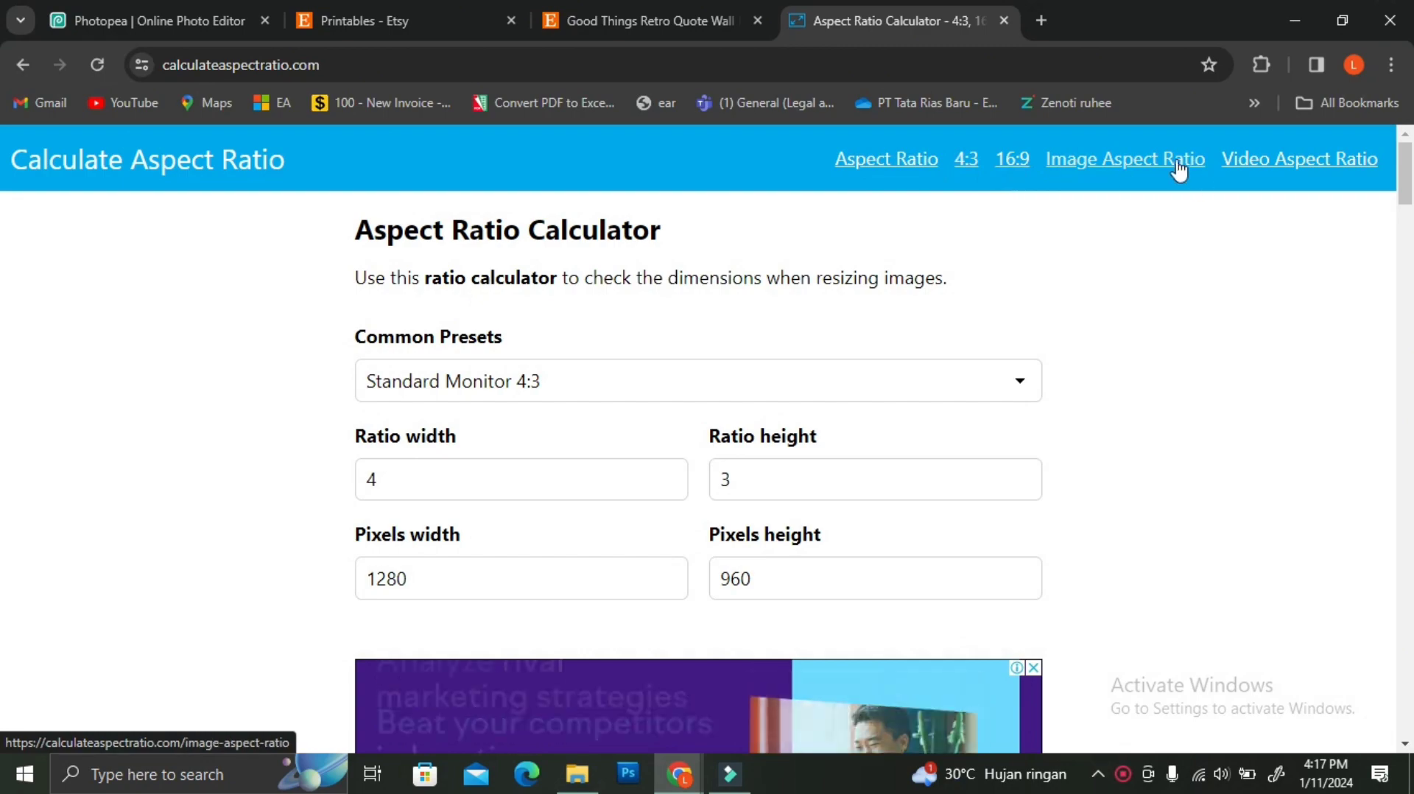
click(1179, 163)
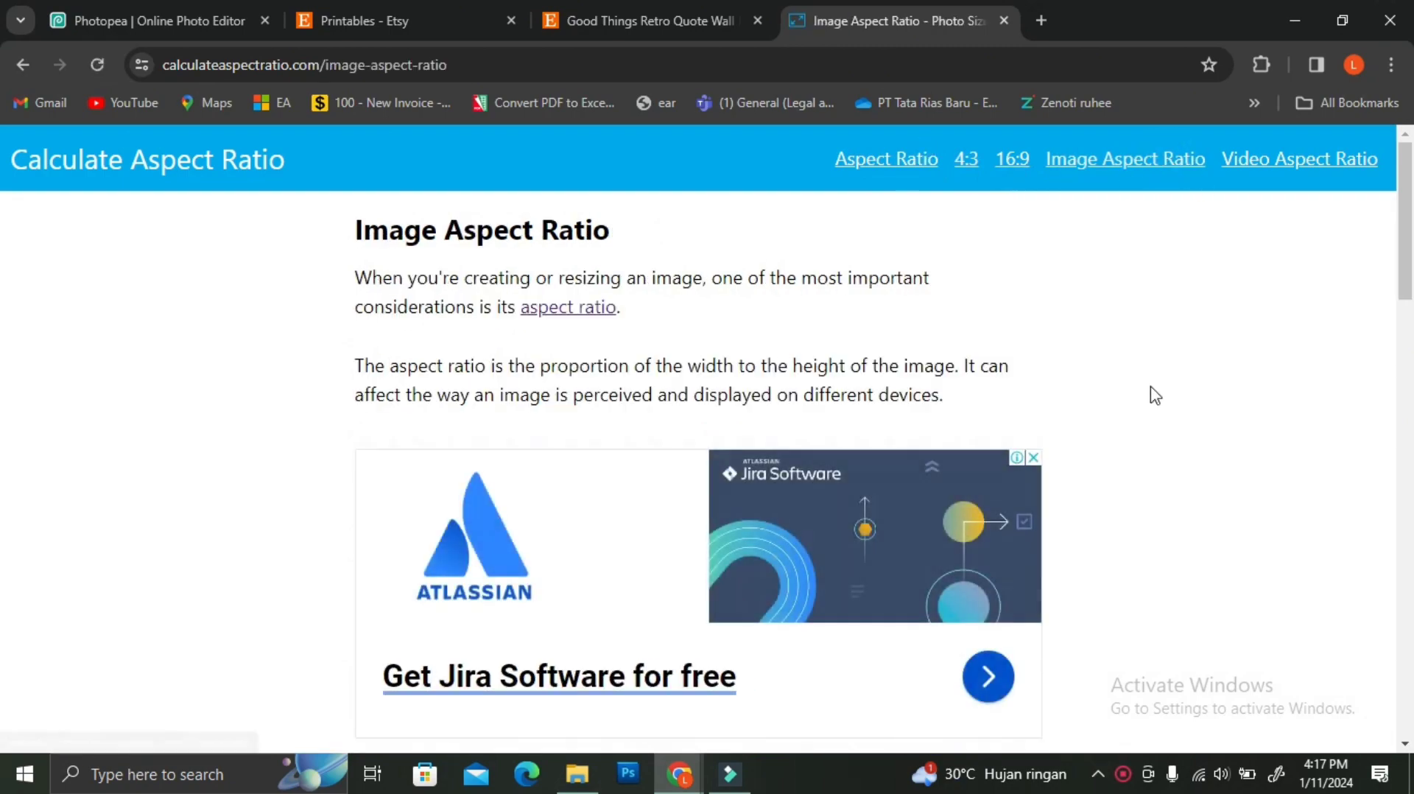
scroll(1155, 394, down, 5)
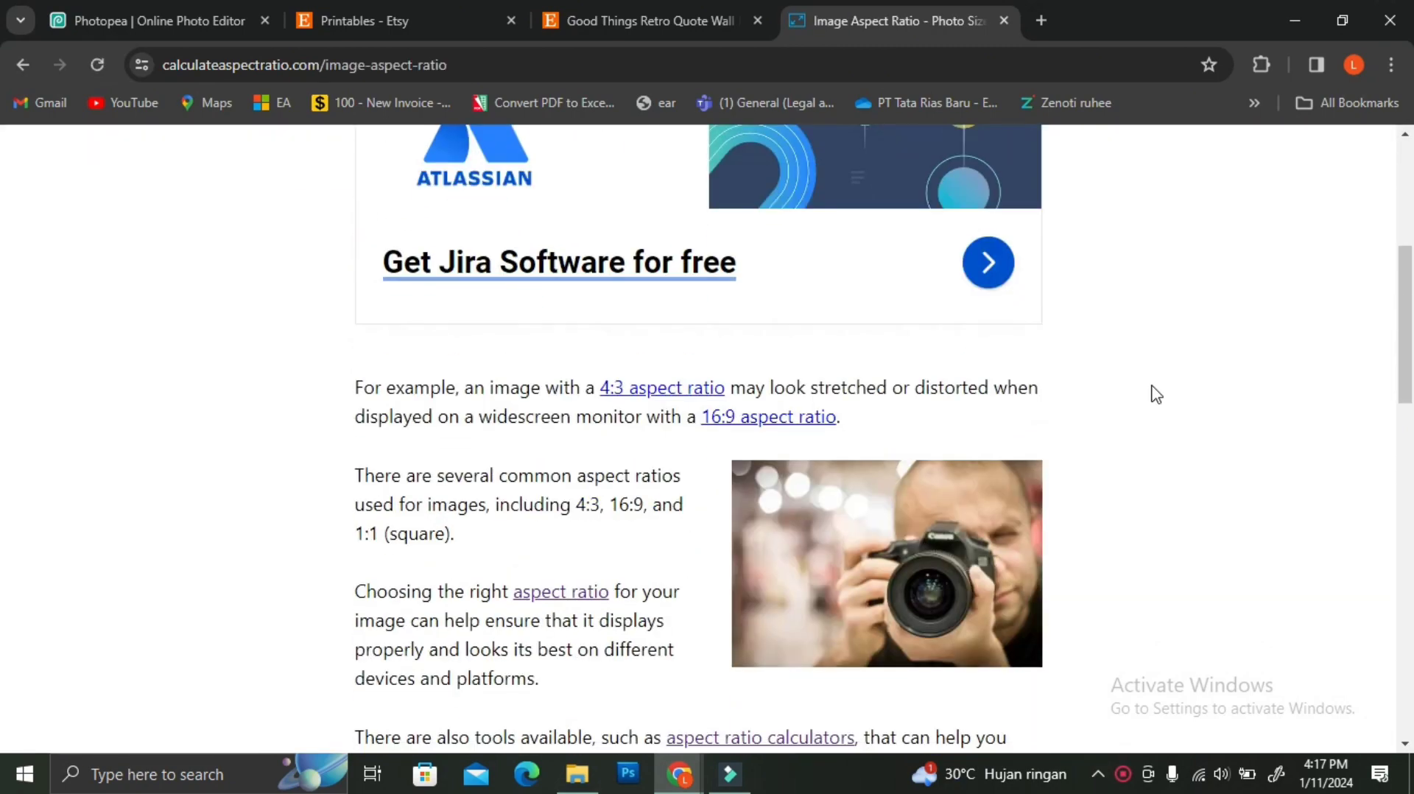
scroll(1155, 394, down, 9)
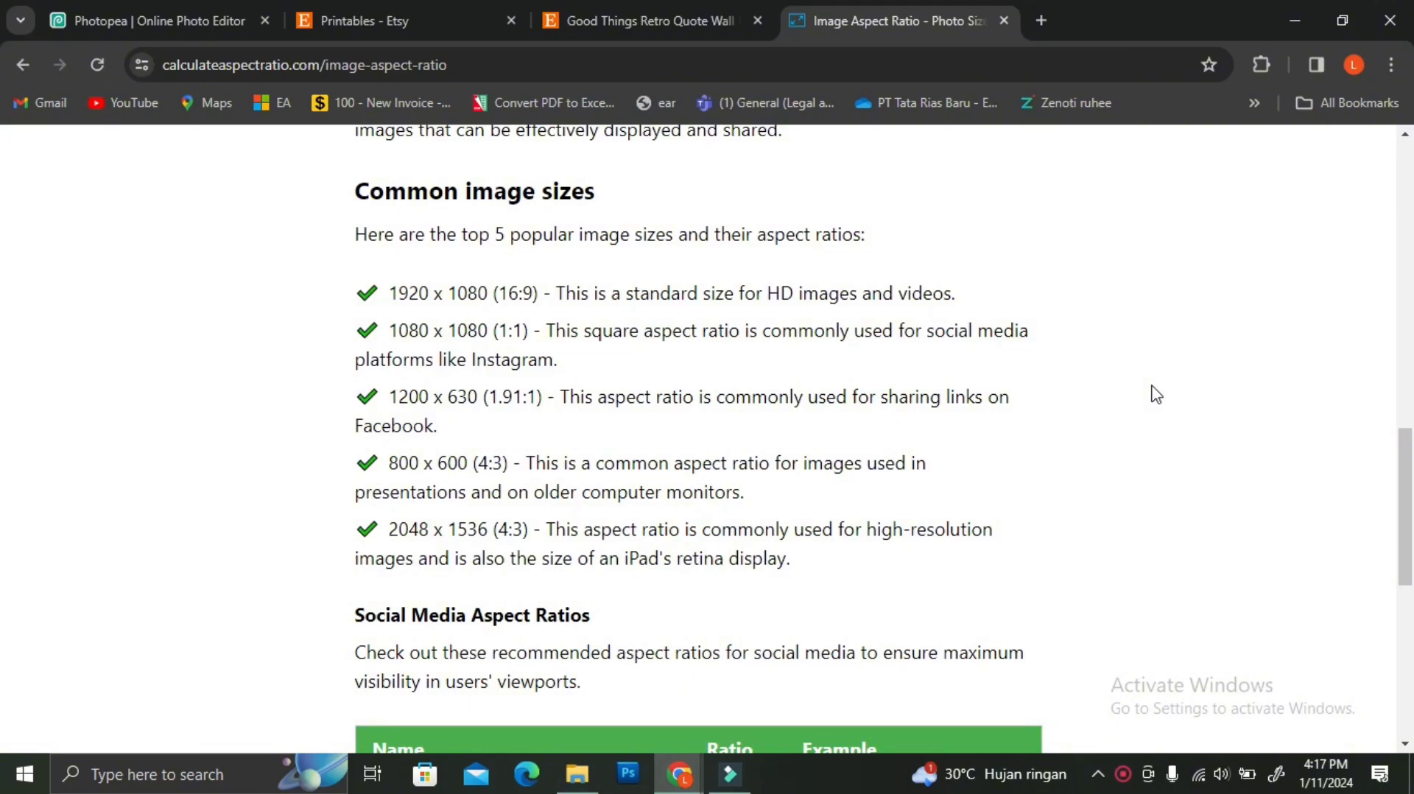
scroll(1157, 394, down, 8)
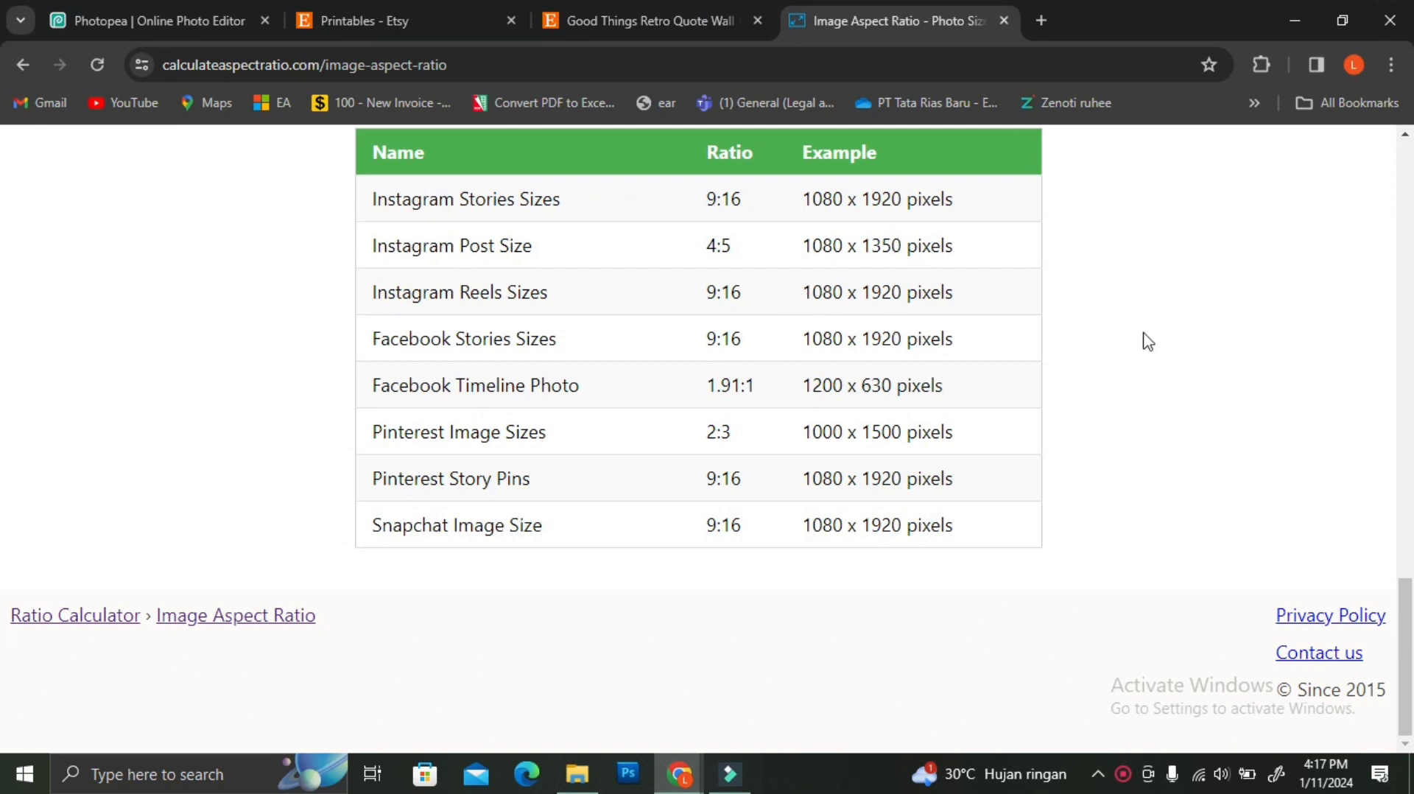
scroll(995, 341, up, 1)
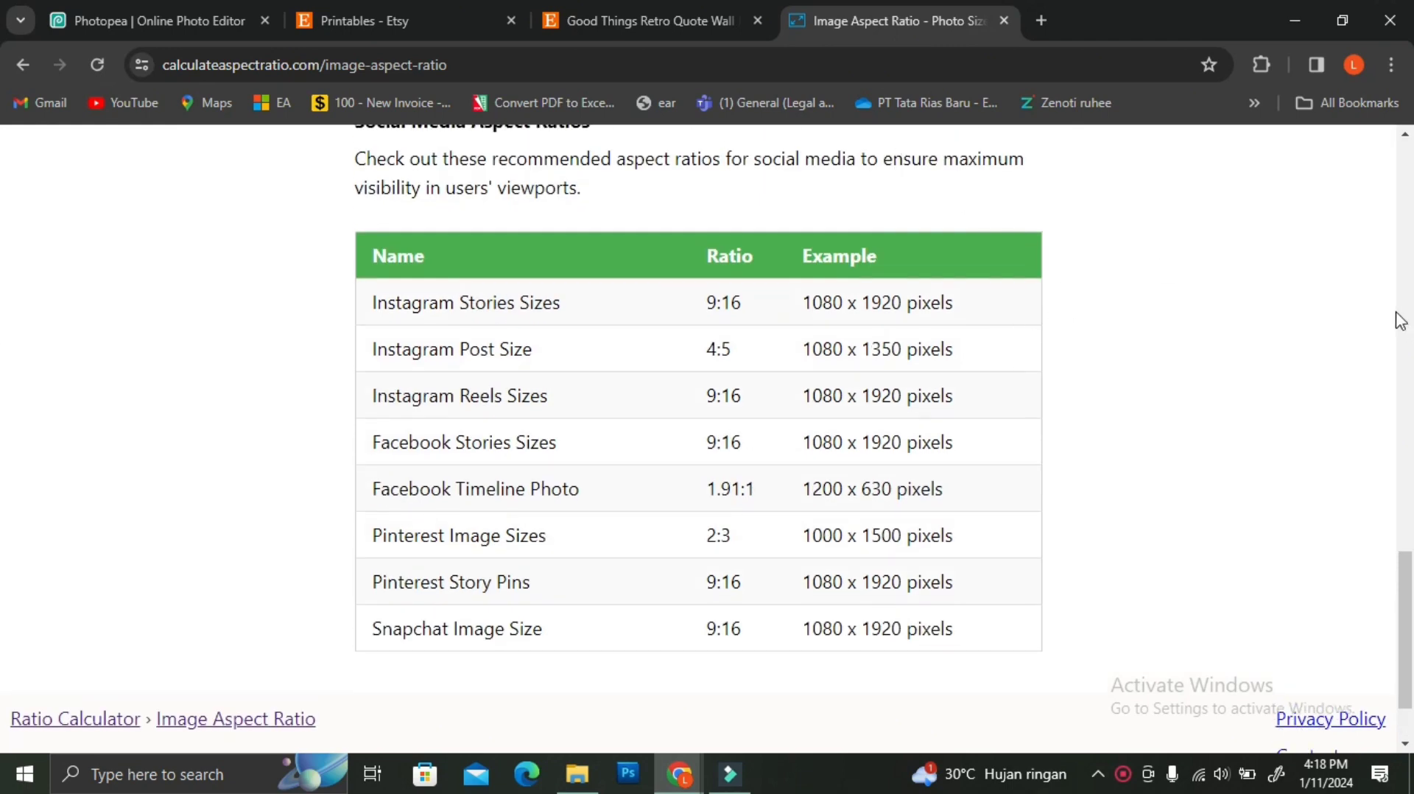
- Check the print sizes and ratios offered in the Etsy retro quote listing and return to the aspect ratio page
click(649, 21)
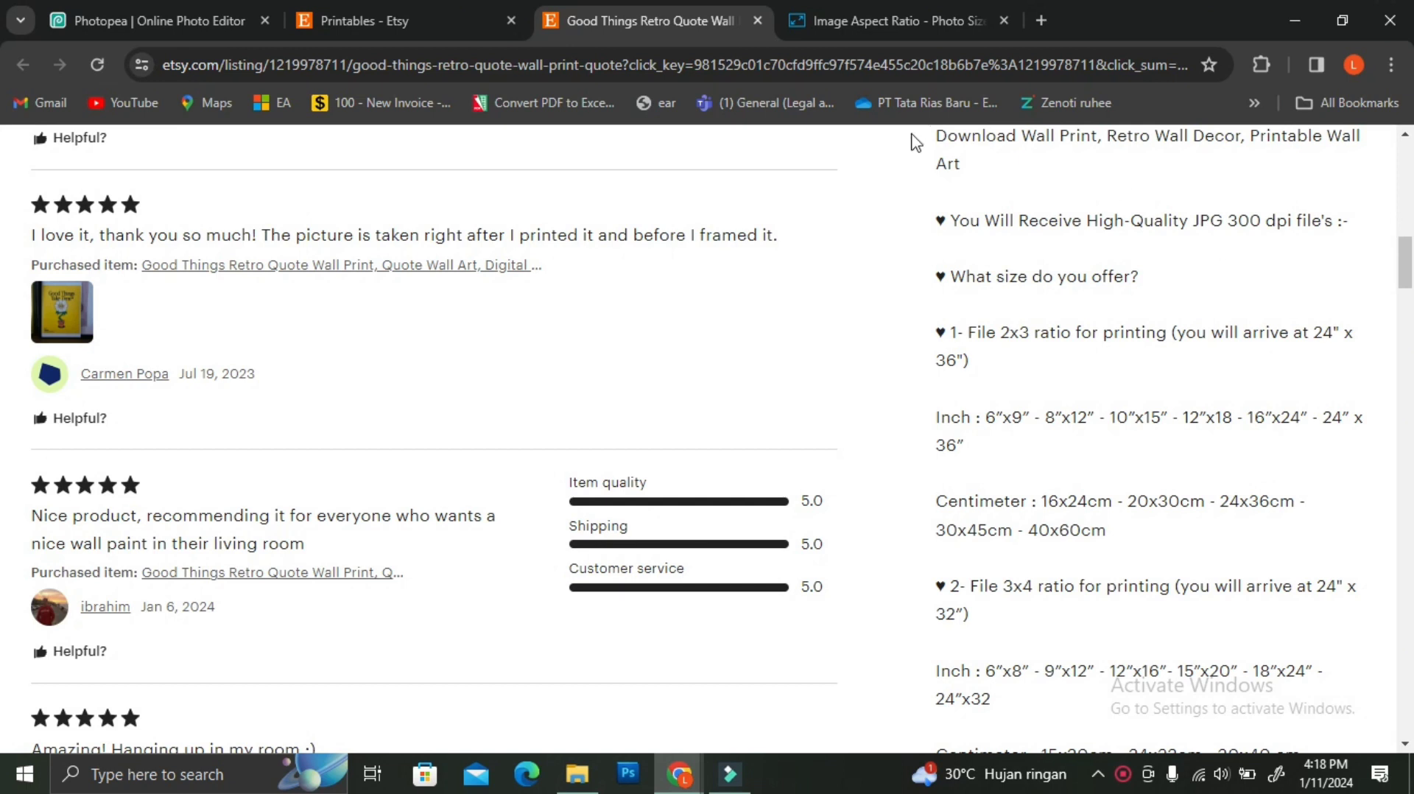
click(875, 11)
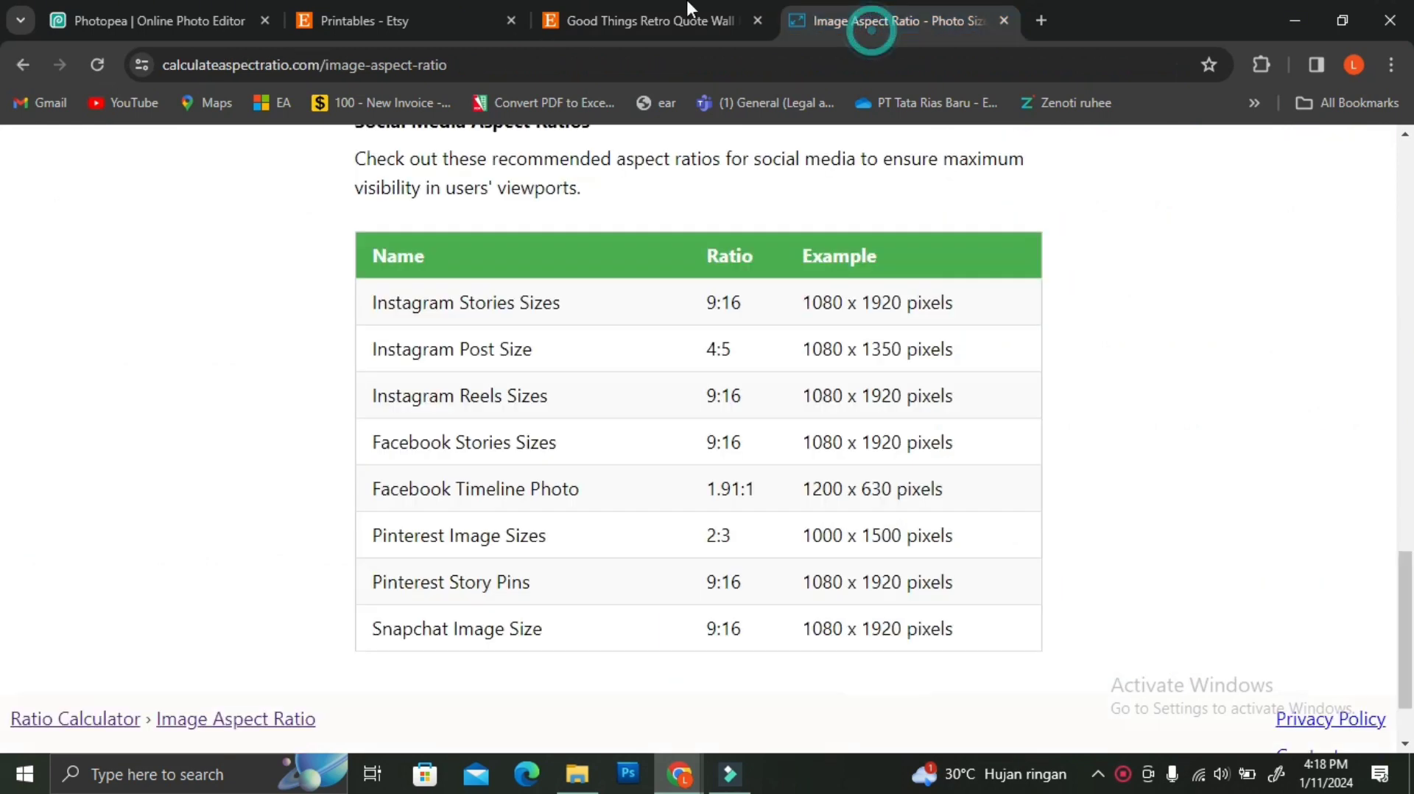
- Switch to Photopea, set the new project's width to 20 inches and height to 30 inches, and create it
click(123, 21)
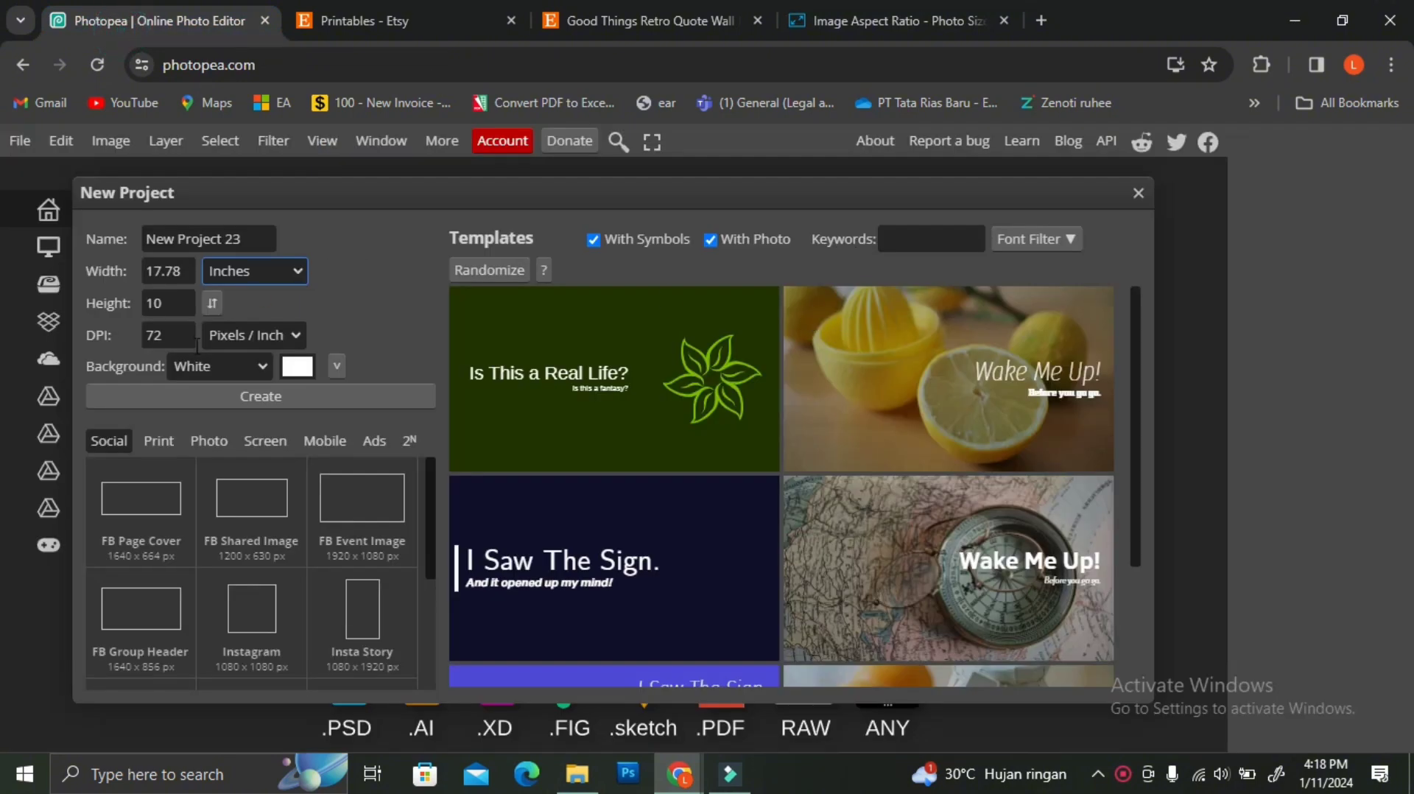
click(154, 295)
drag(190, 270, 130, 268)
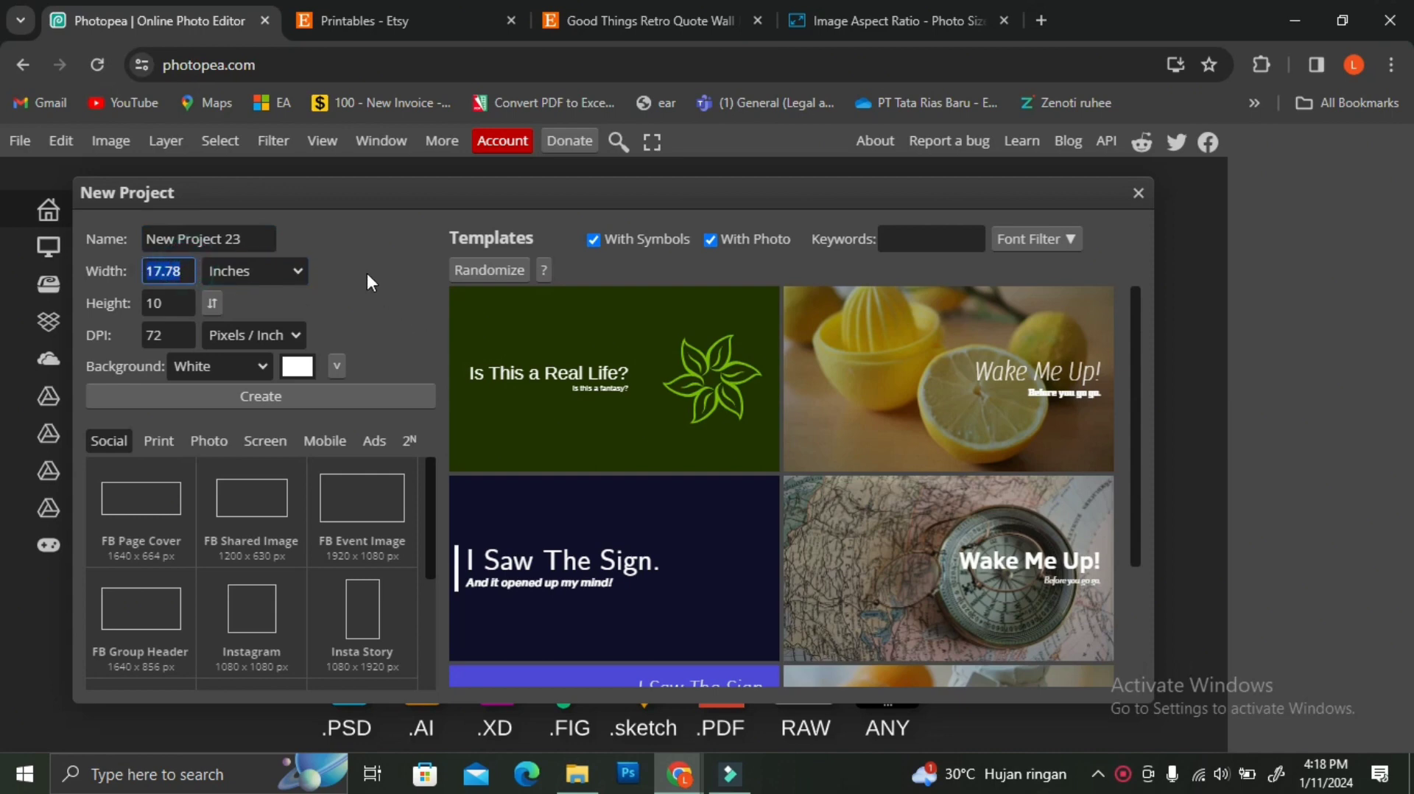
text(20)
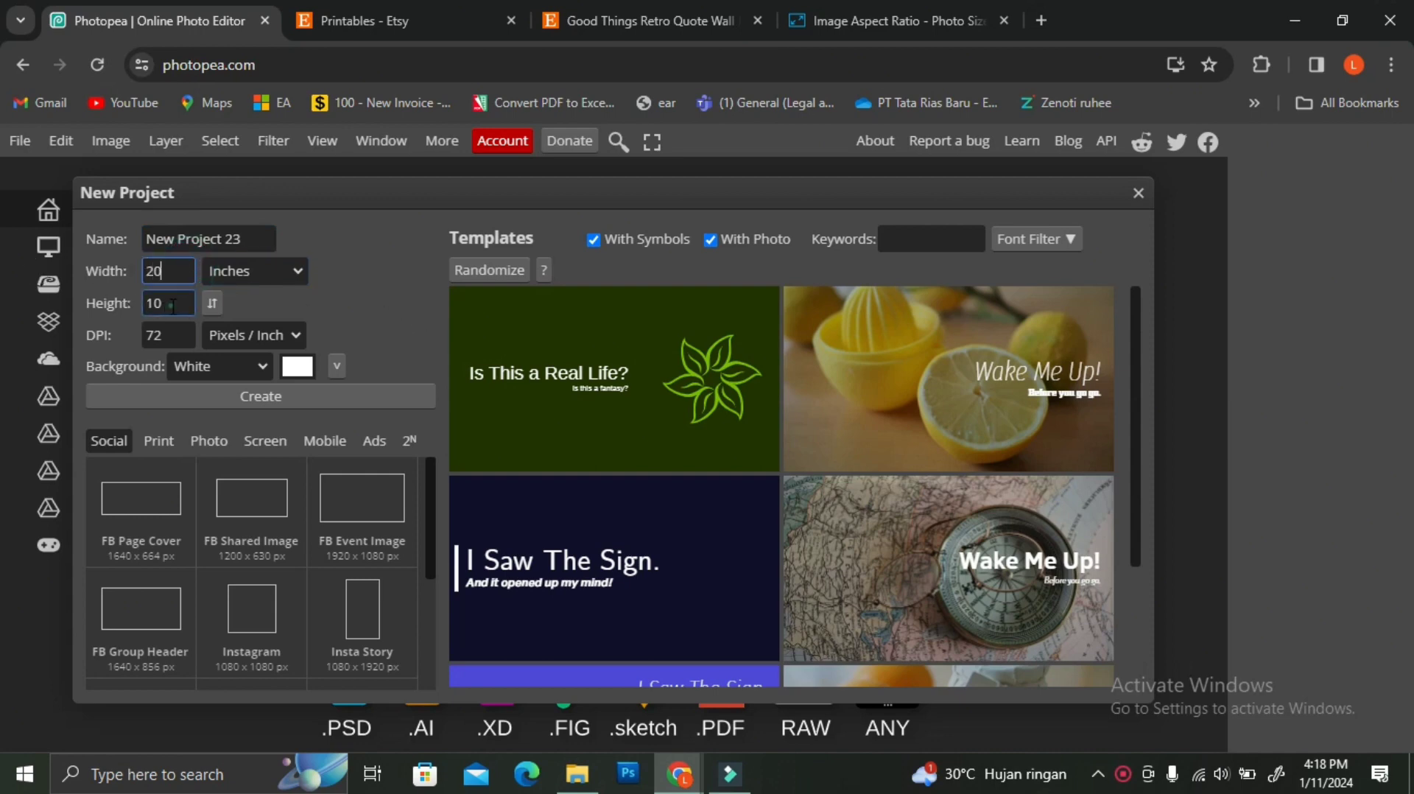
click(171, 305)
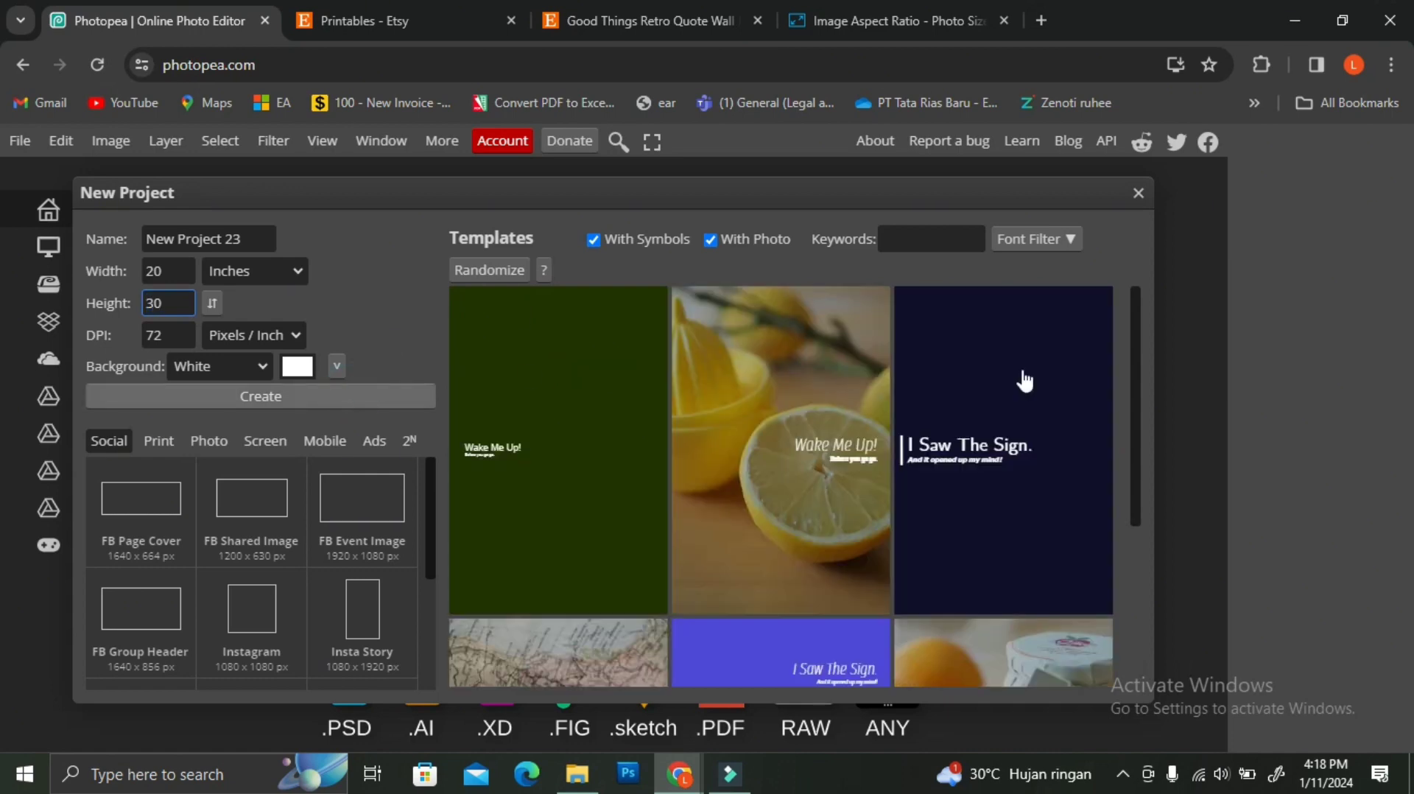
click(347, 398)
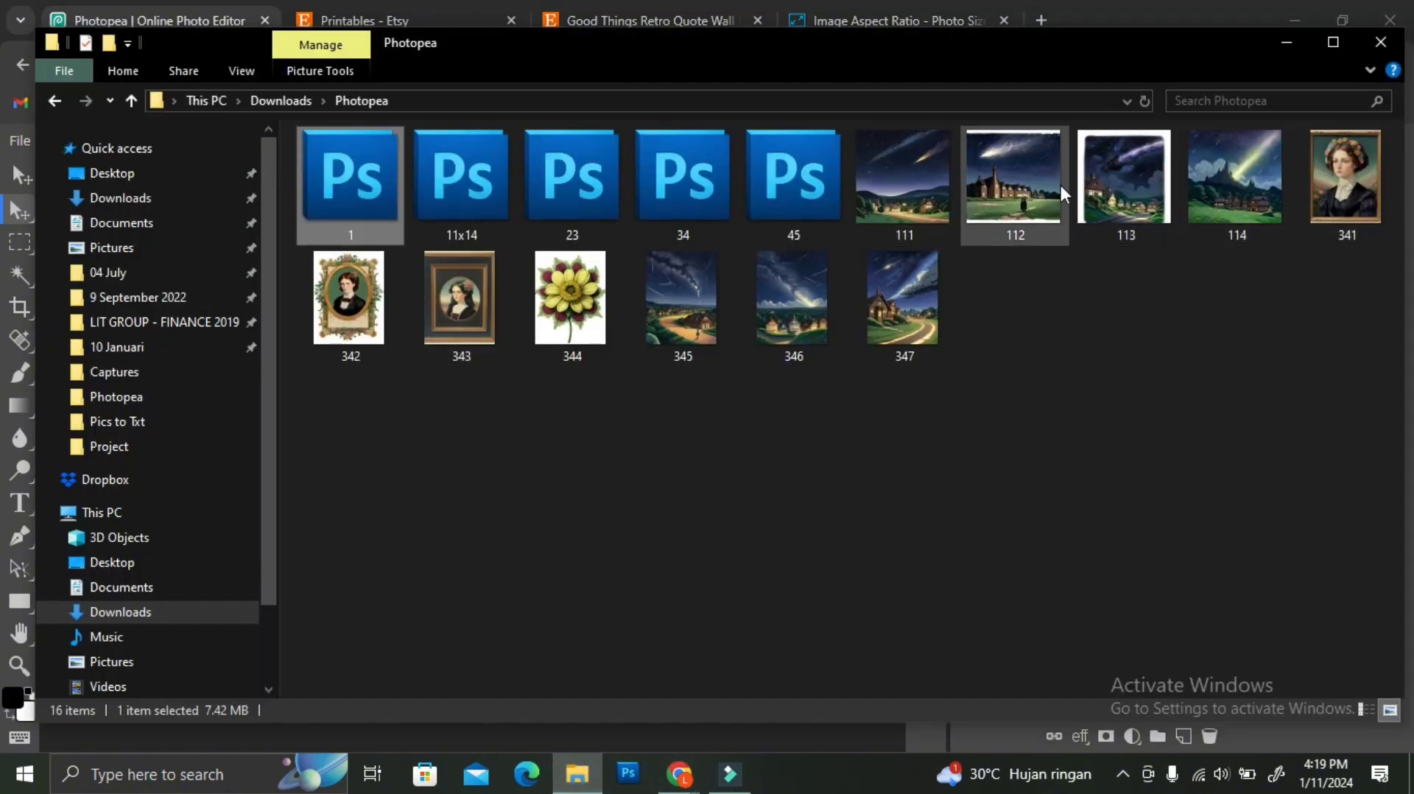
- Try placing image 114 from the Photopea folder on the canvas and enlarging it proportionally to about 442% to cover the page
drag(1237, 190, 483, 544)
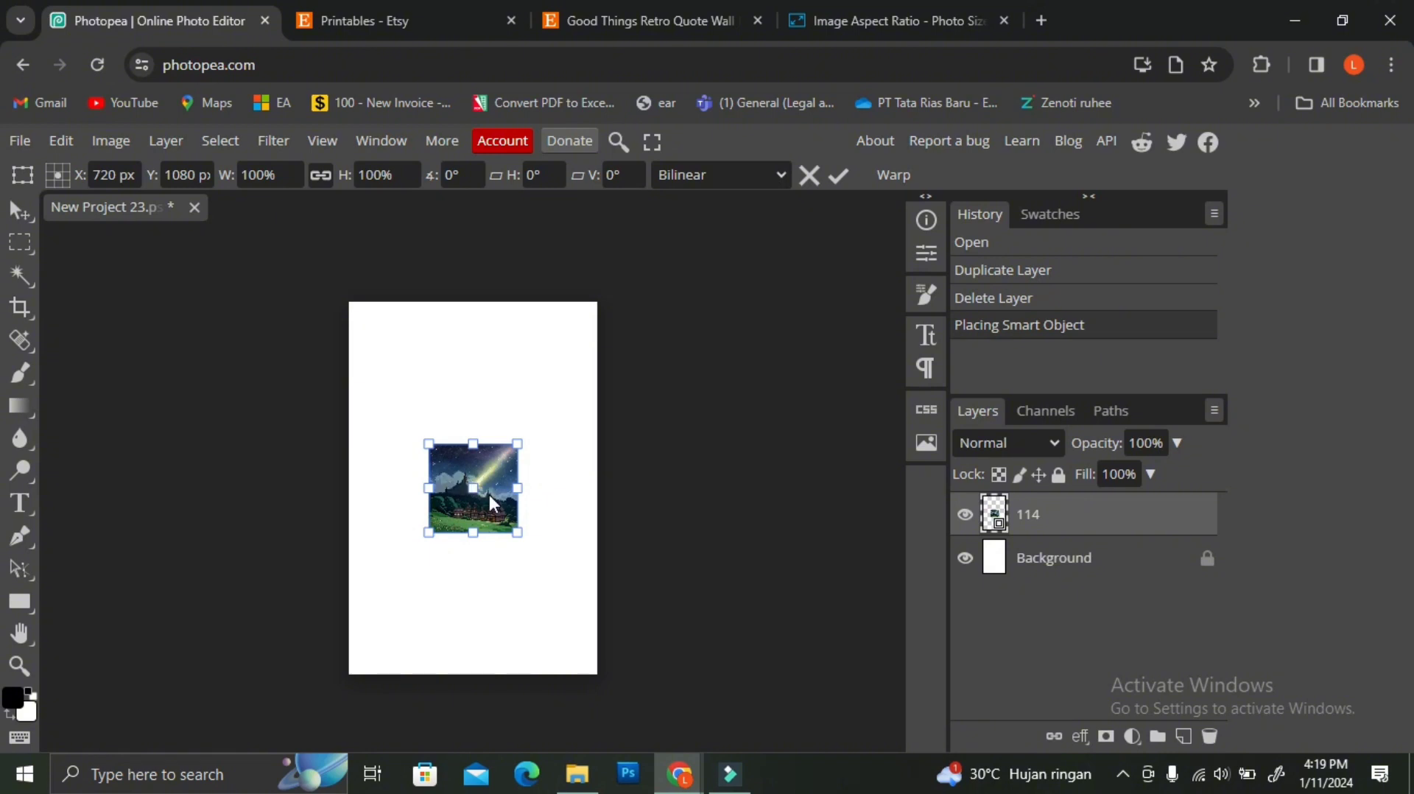
drag(496, 499, 415, 362)
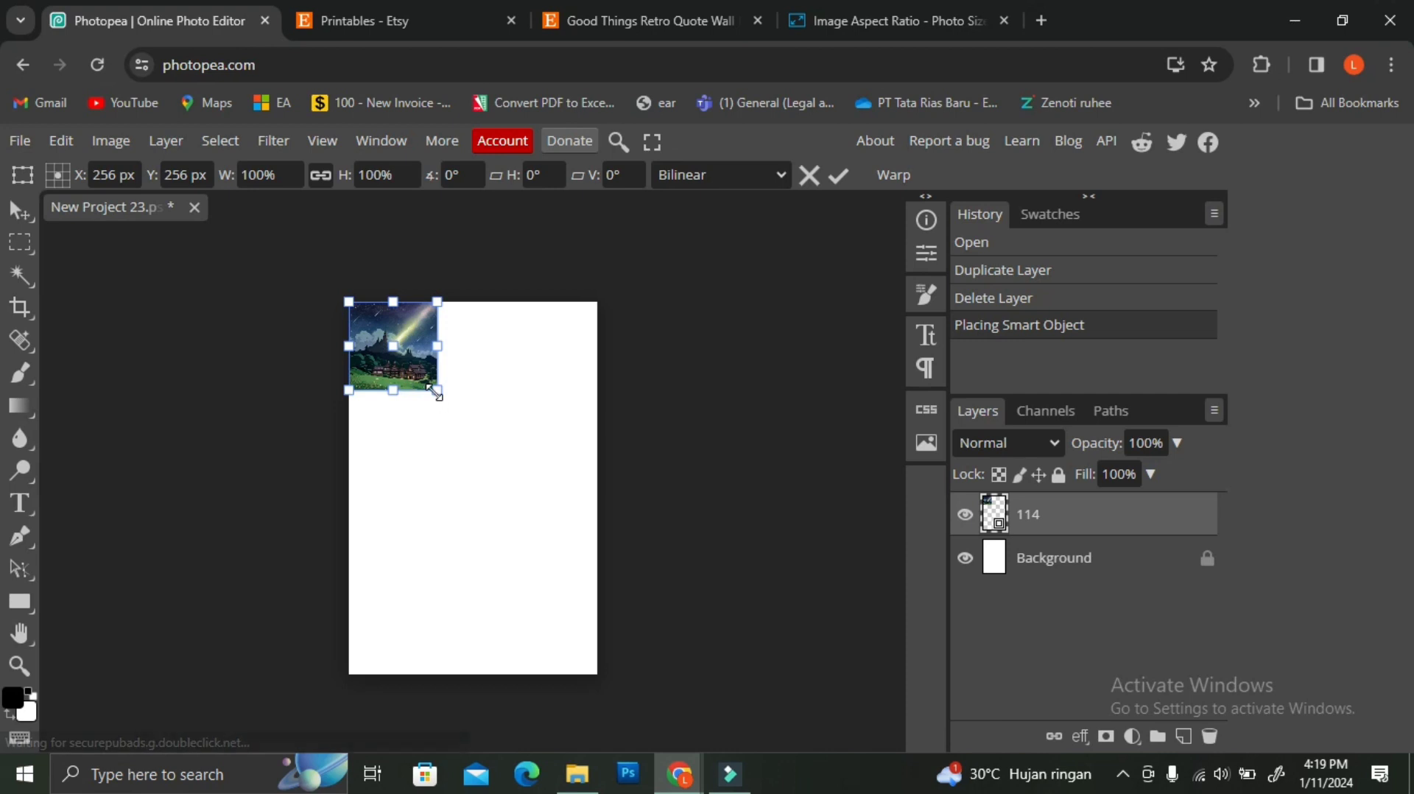
drag(434, 393, 559, 608)
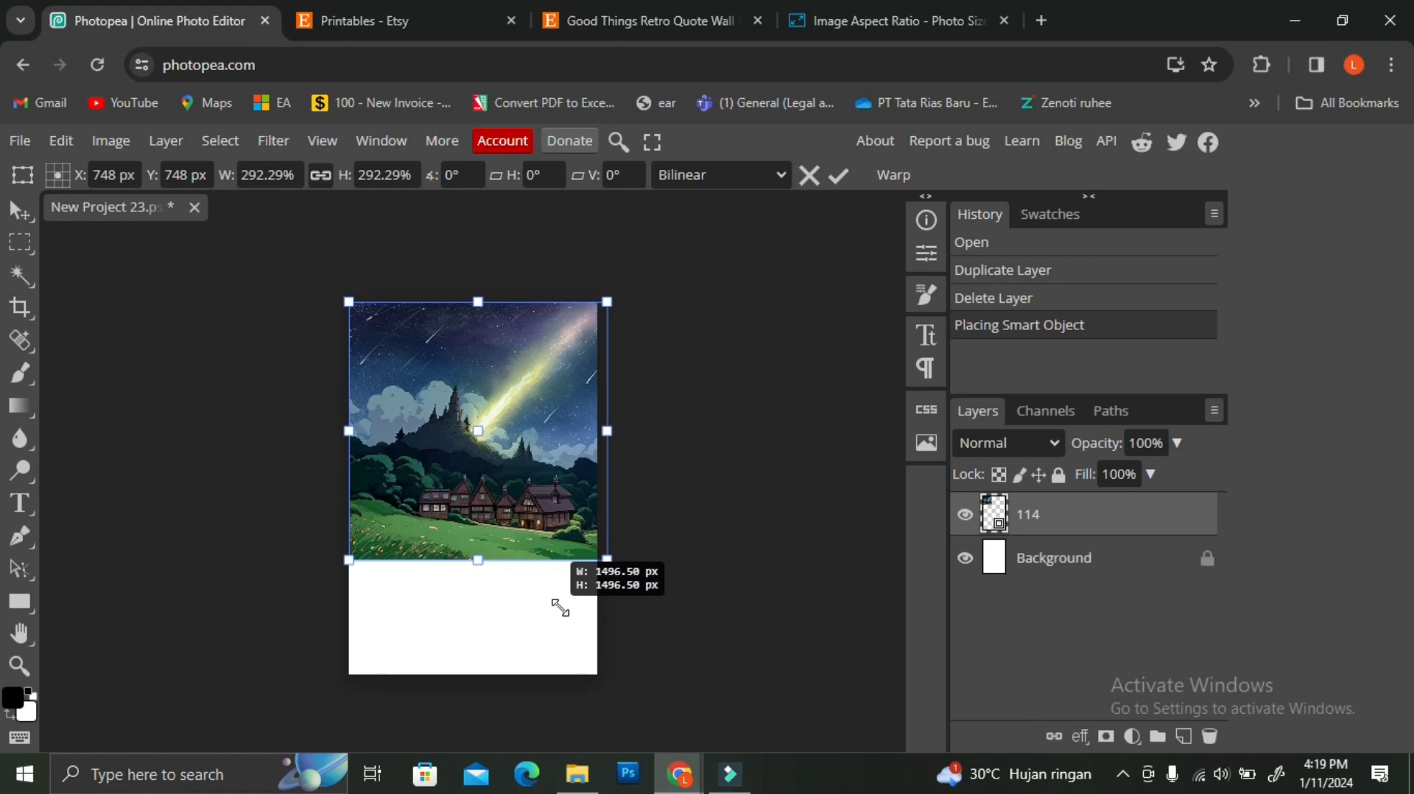
drag(560, 608, 560, 608)
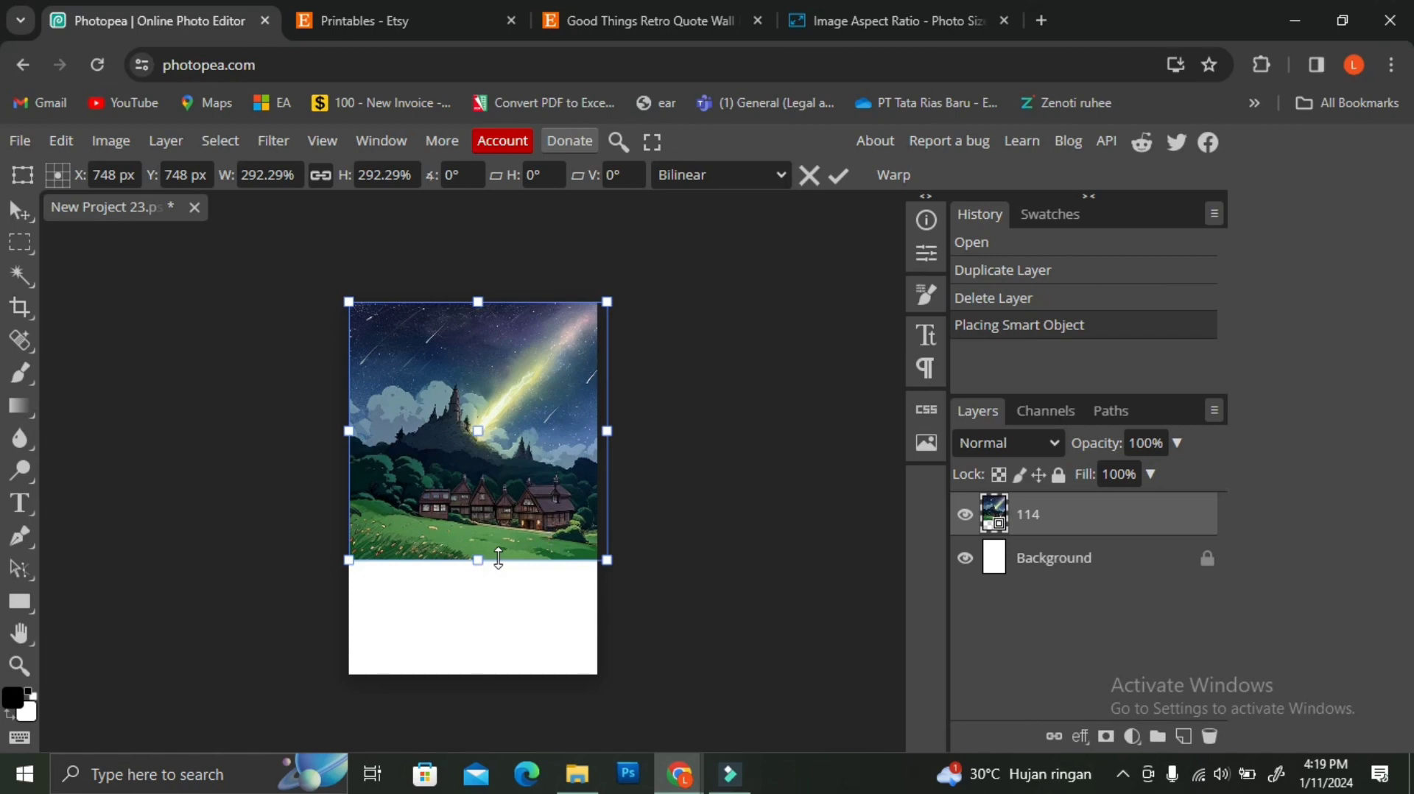
drag(479, 560, 463, 692)
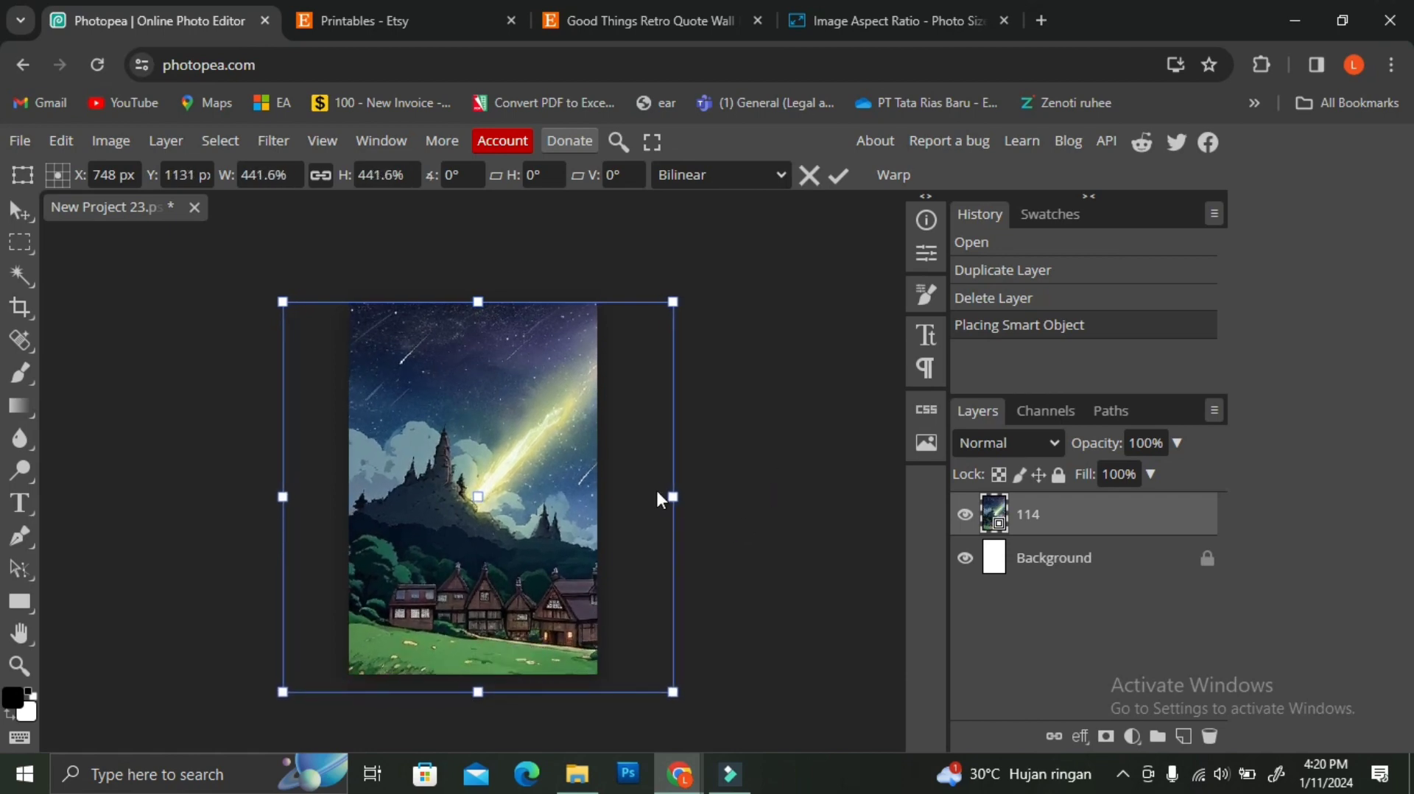
drag(480, 424, 595, 447)
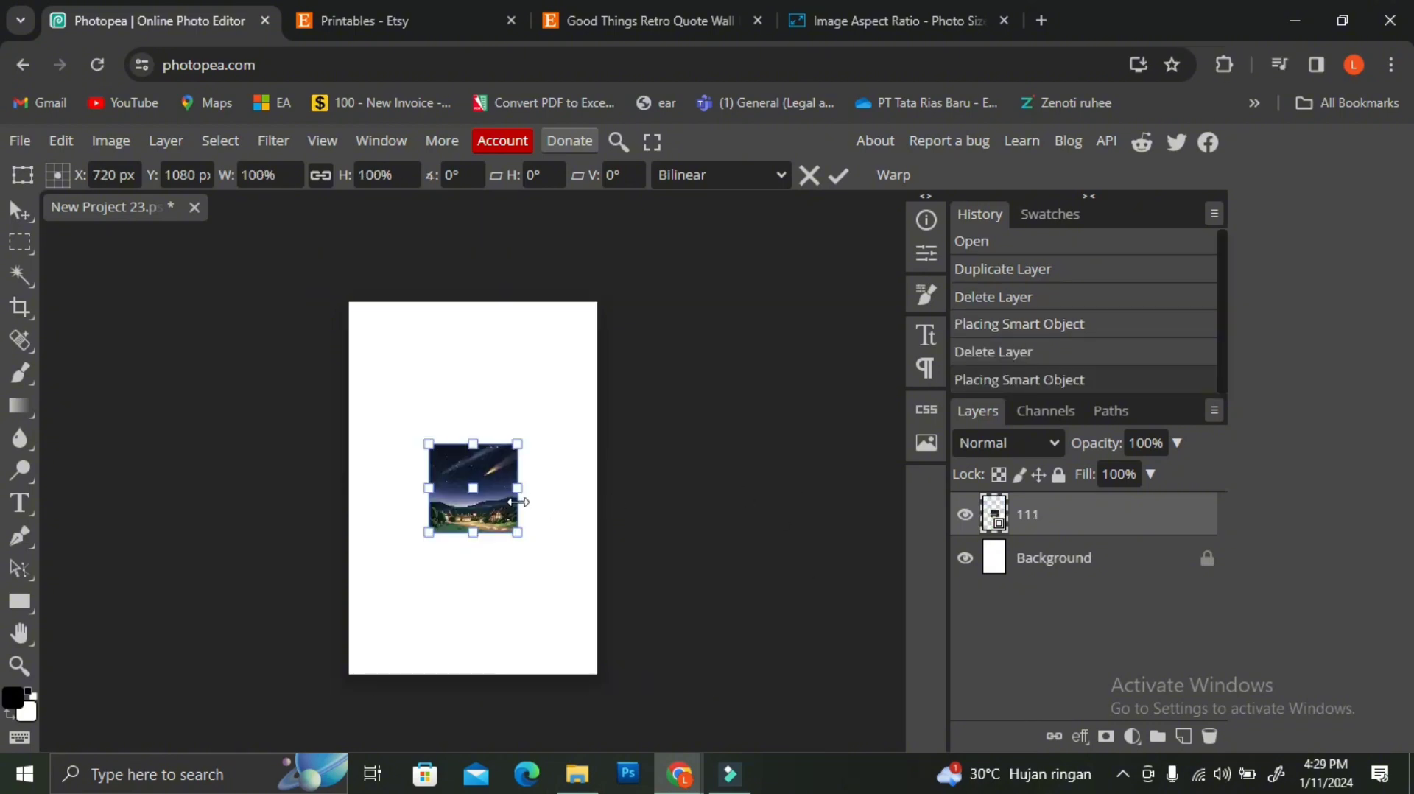
- Stretch the placed image 111 to span the full canvas width, at about 281% width and 277% height
drag(518, 501, 574, 579)
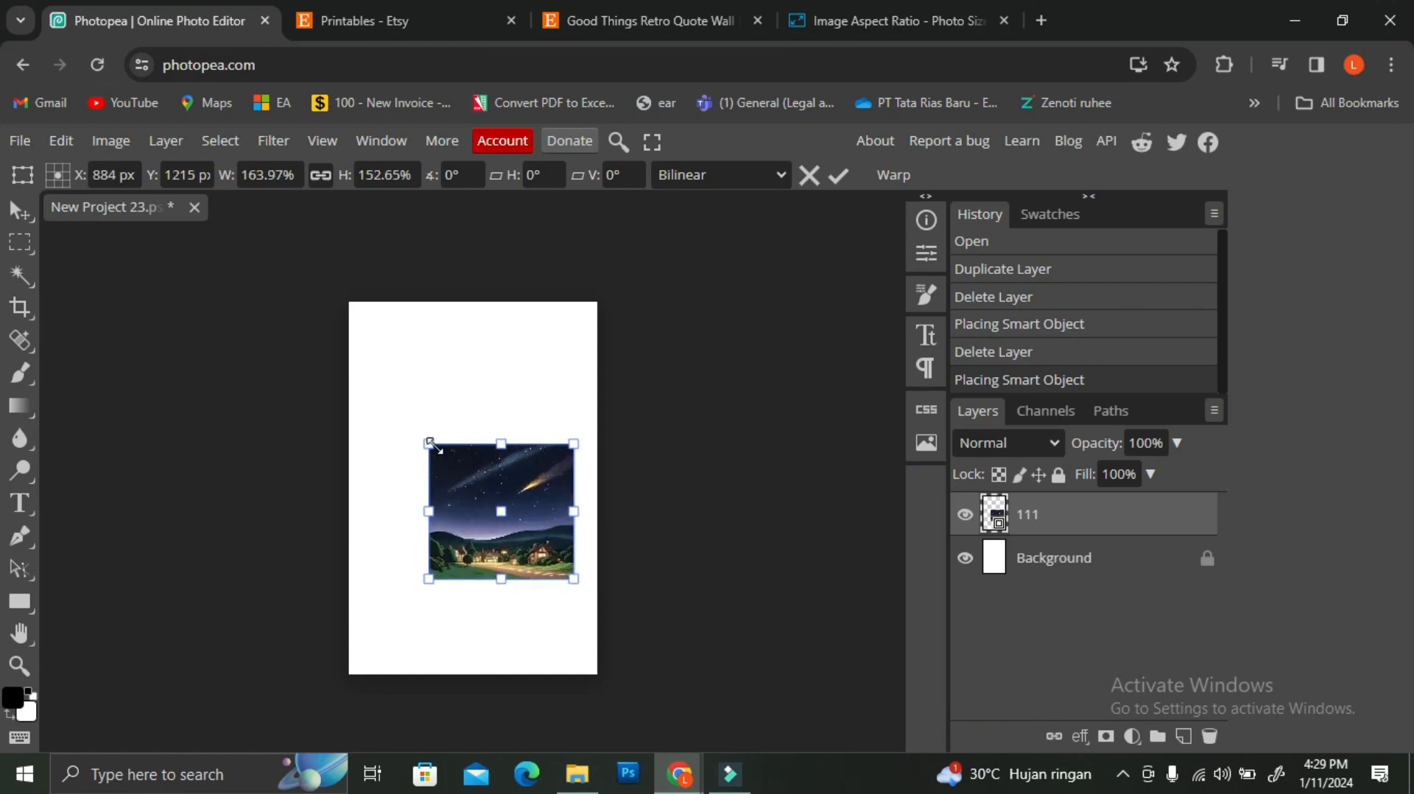
drag(428, 444, 325, 398)
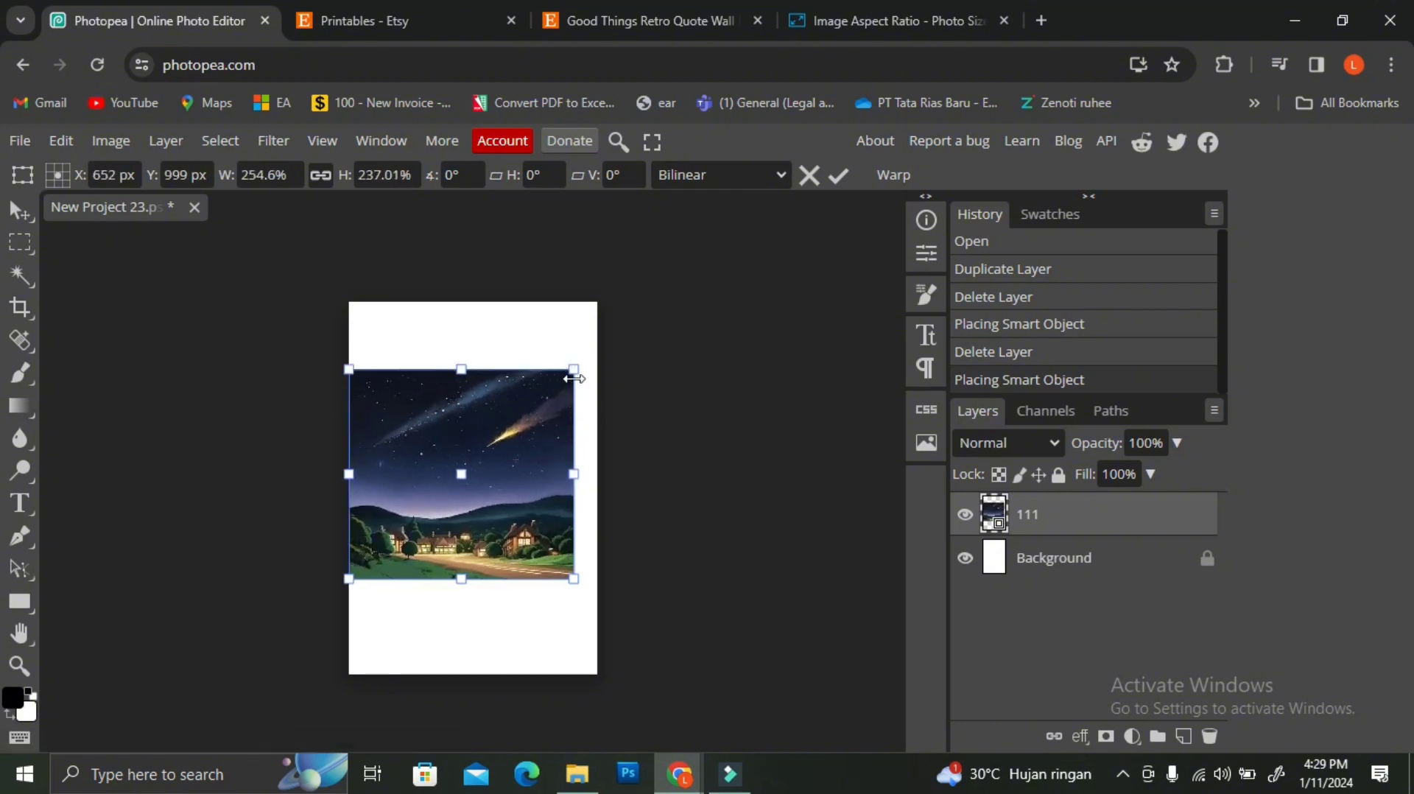
drag(575, 366, 597, 347)
drag(472, 579, 469, 594)
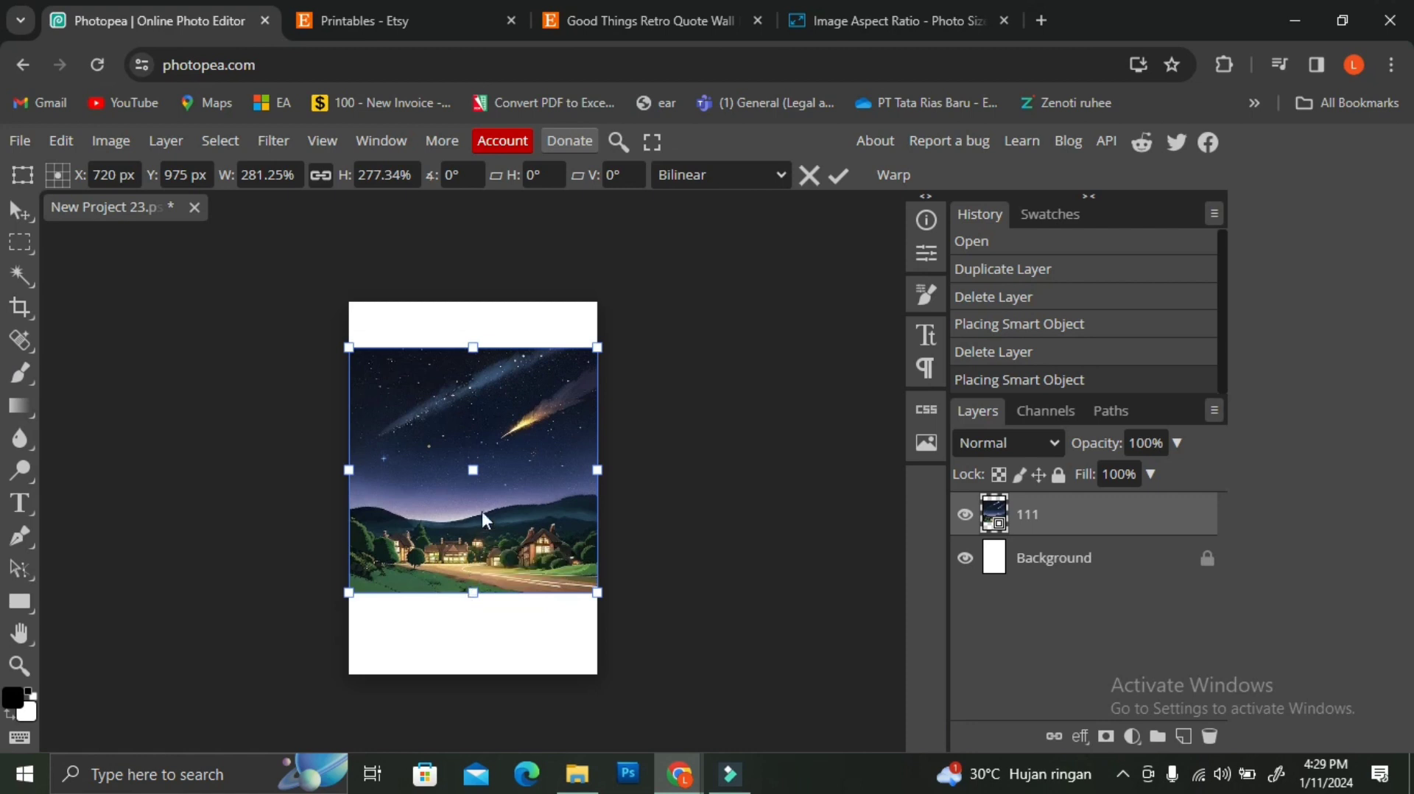
- Enlarge image 111 past the canvas's left edge to about 304% width and 316% height, and align it with the canvas's top edge
drag(515, 456, 518, 496)
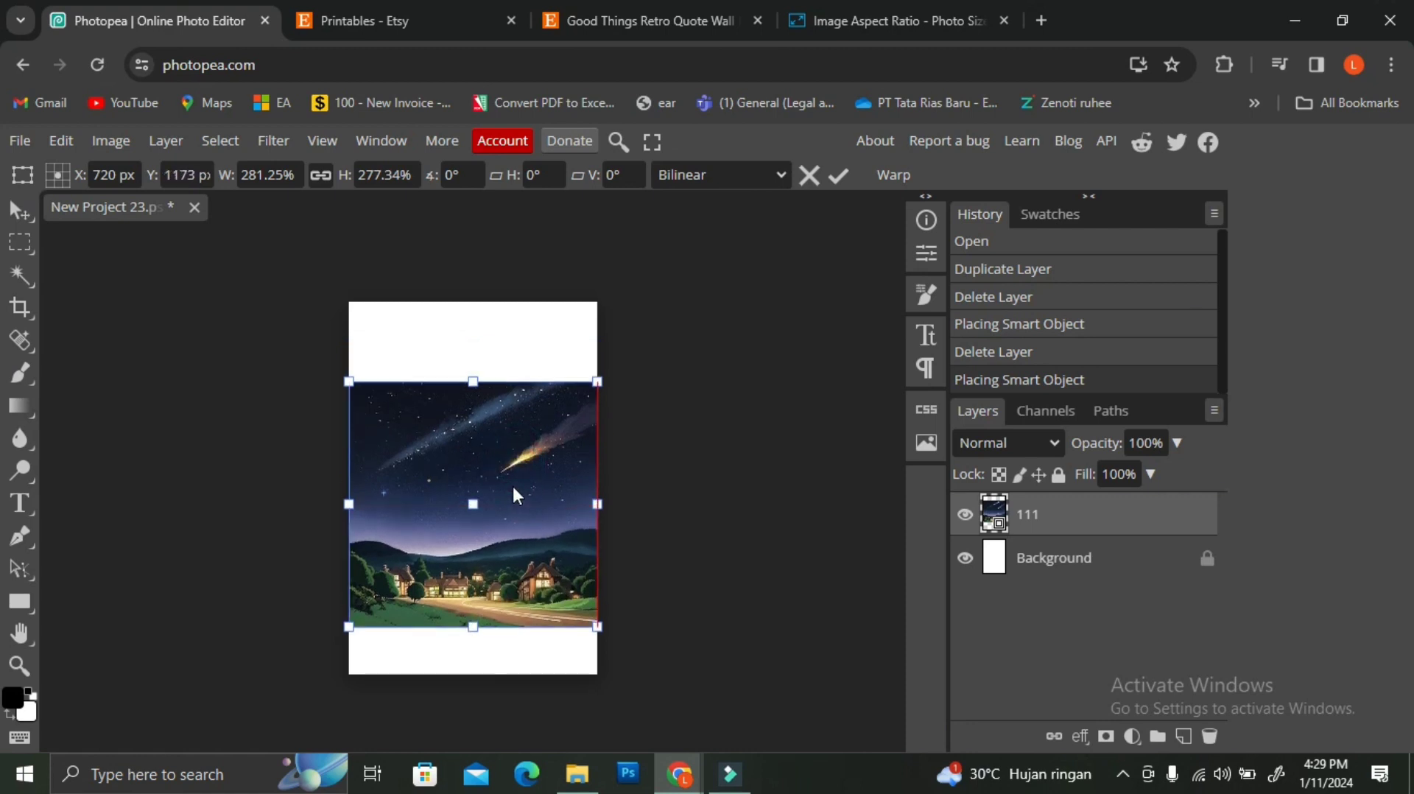
drag(473, 380, 475, 368)
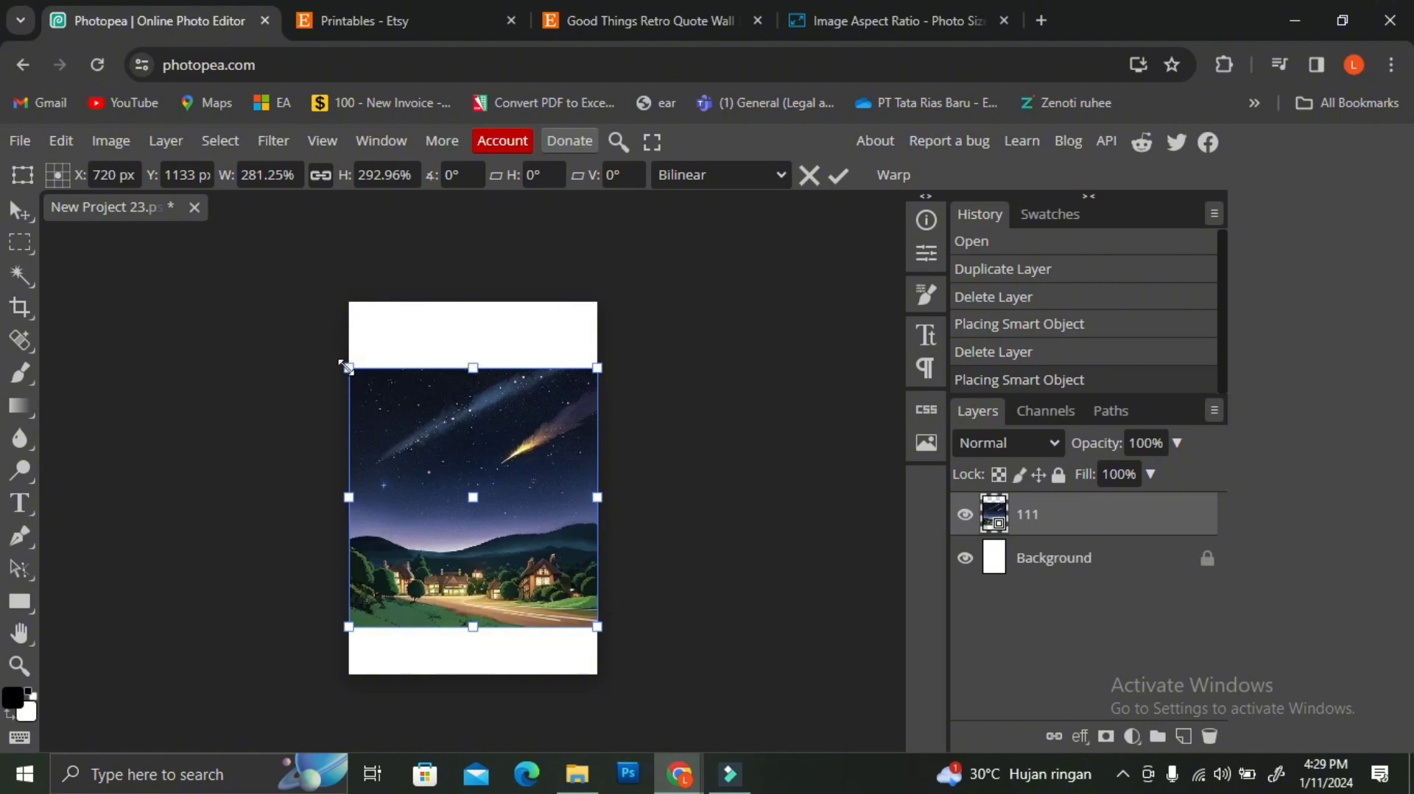
drag(348, 368, 329, 347)
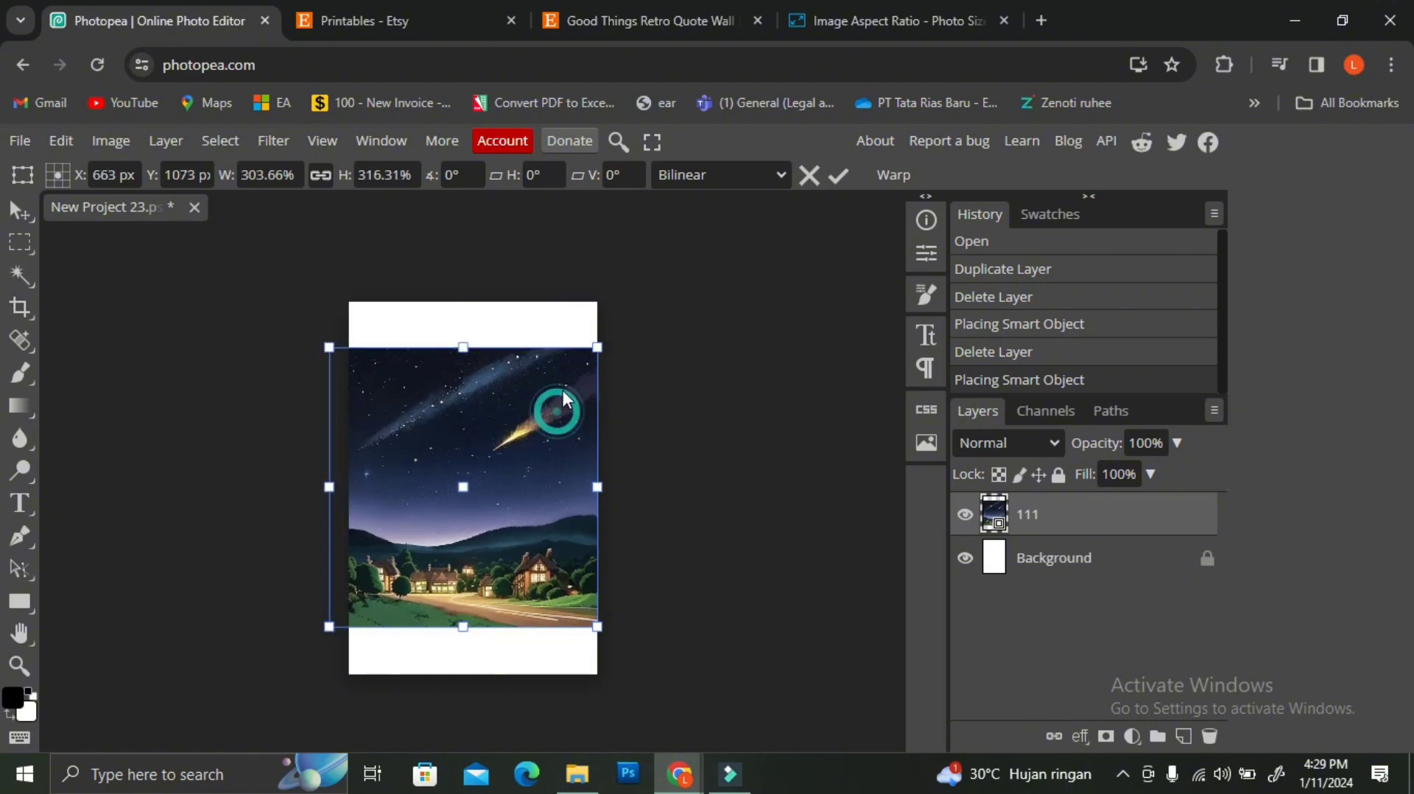
drag(562, 422, 562, 377)
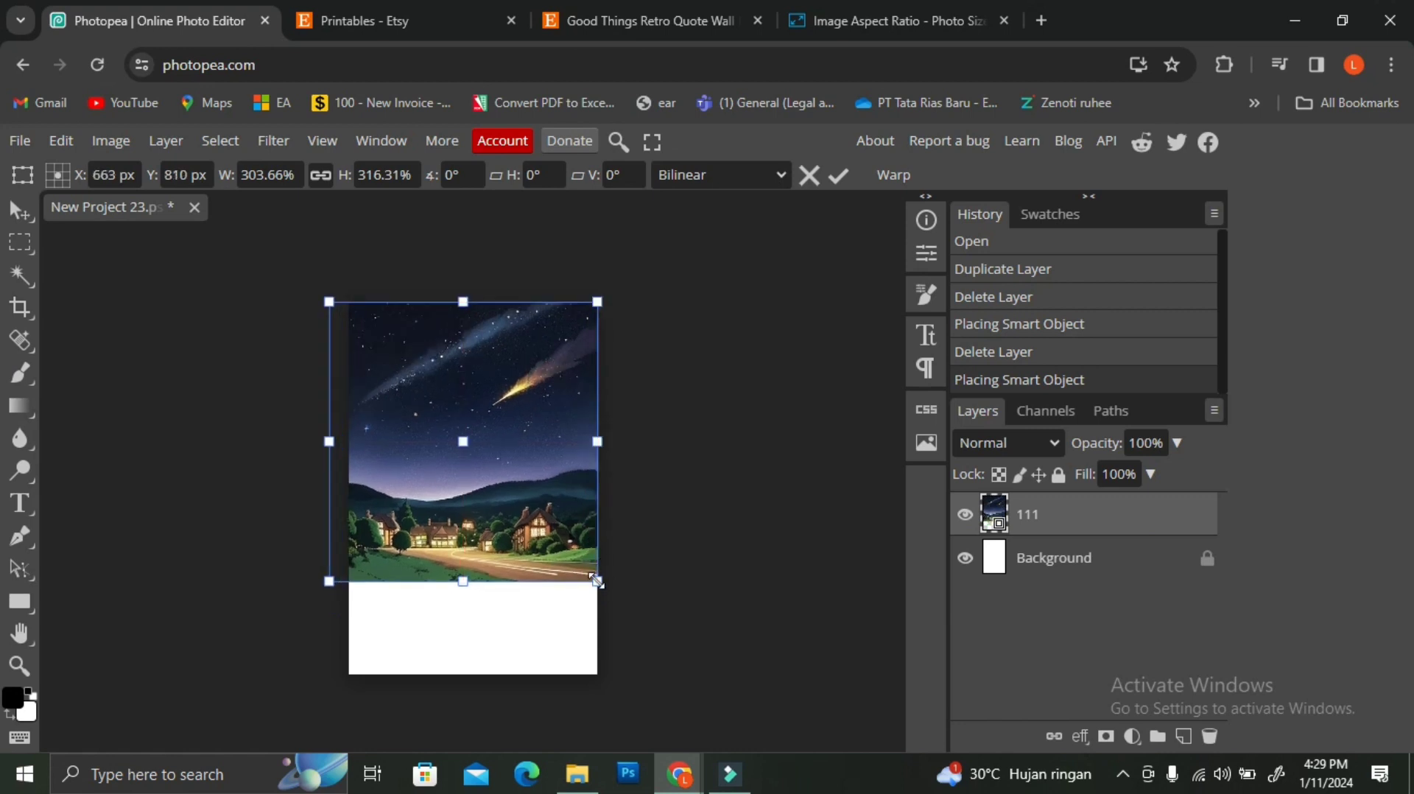
- Enlarge image 111 to about 376% width and 422% height so it covers the whole canvas, and apply the transform
drag(597, 581, 607, 622)
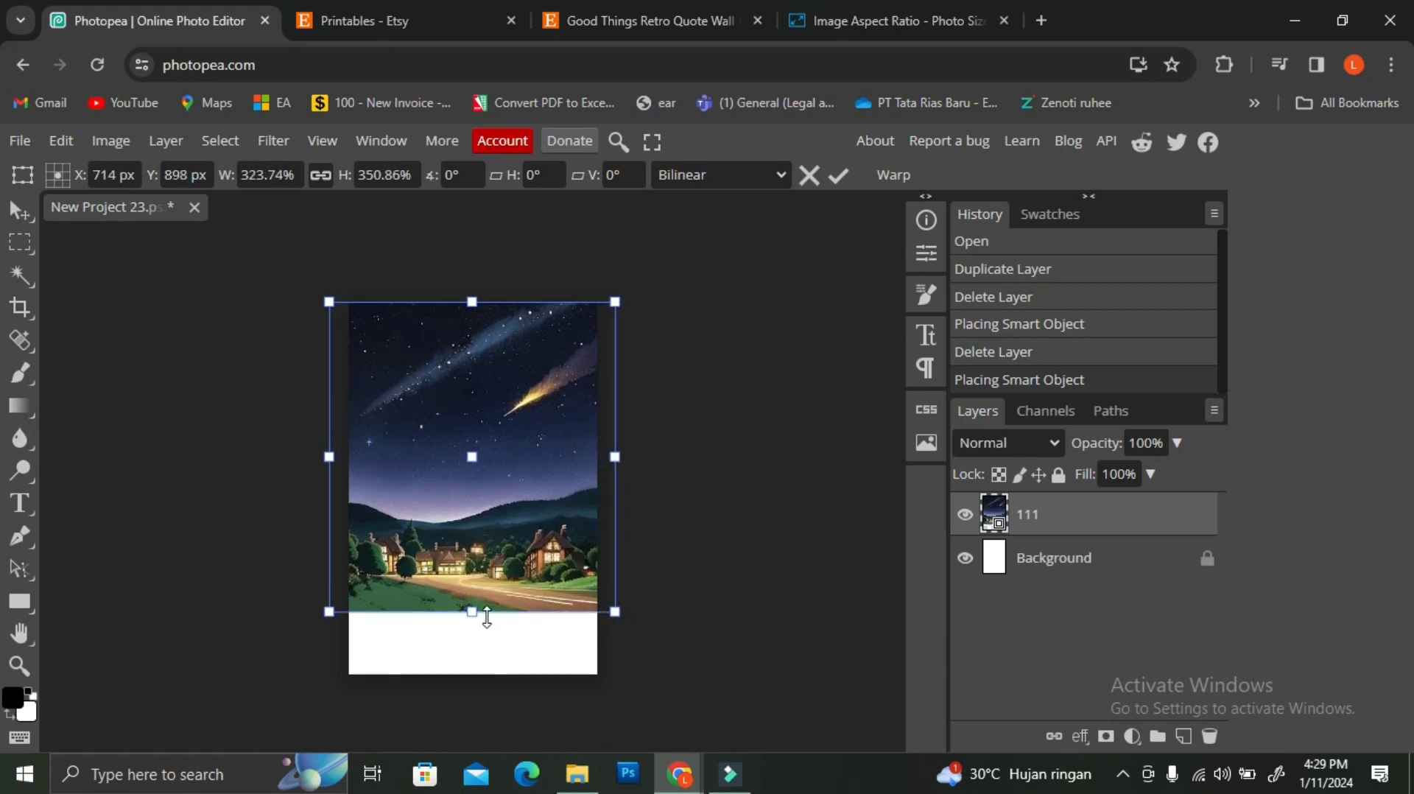
click(469, 616)
drag(469, 616, 471, 624)
click(617, 624)
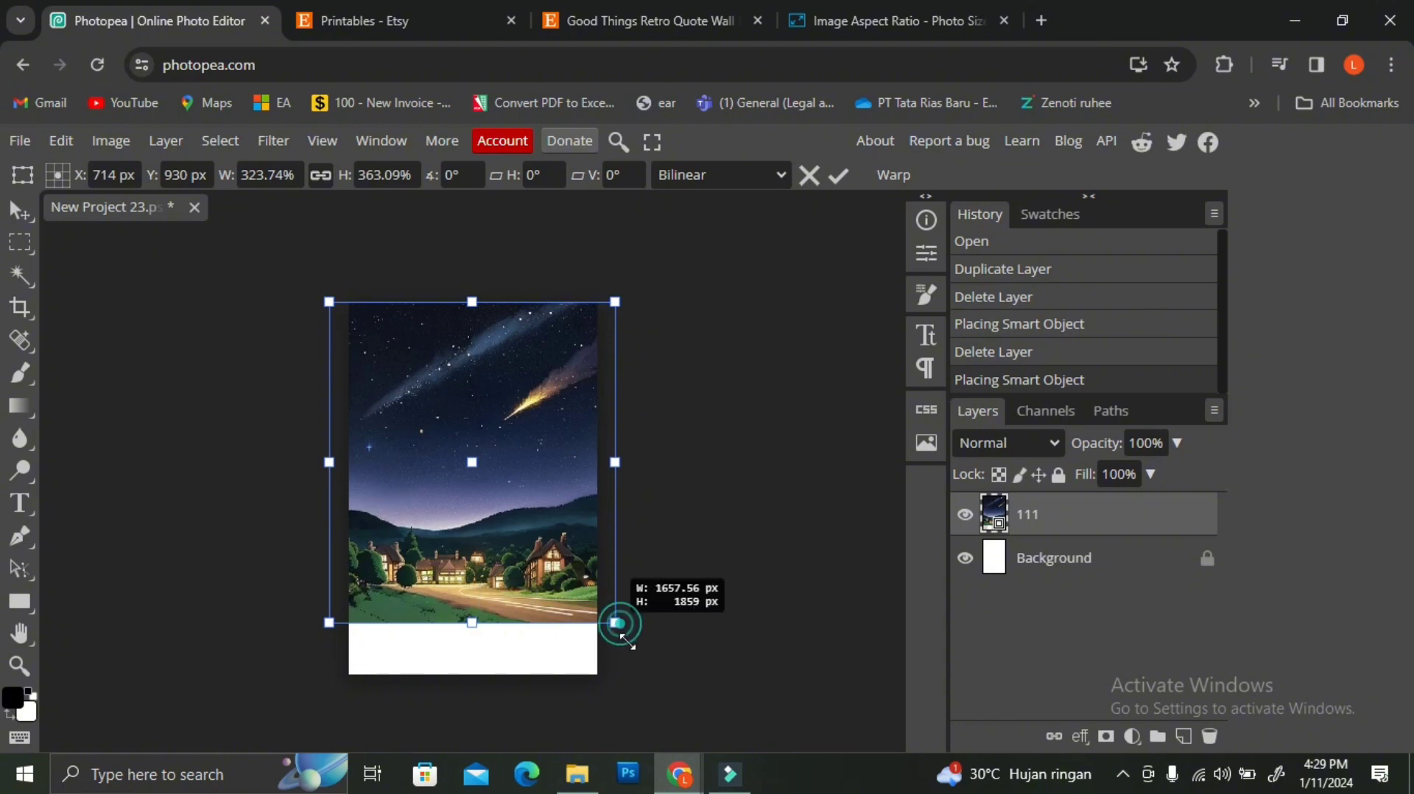
drag(618, 623, 638, 648)
drag(332, 648, 305, 677)
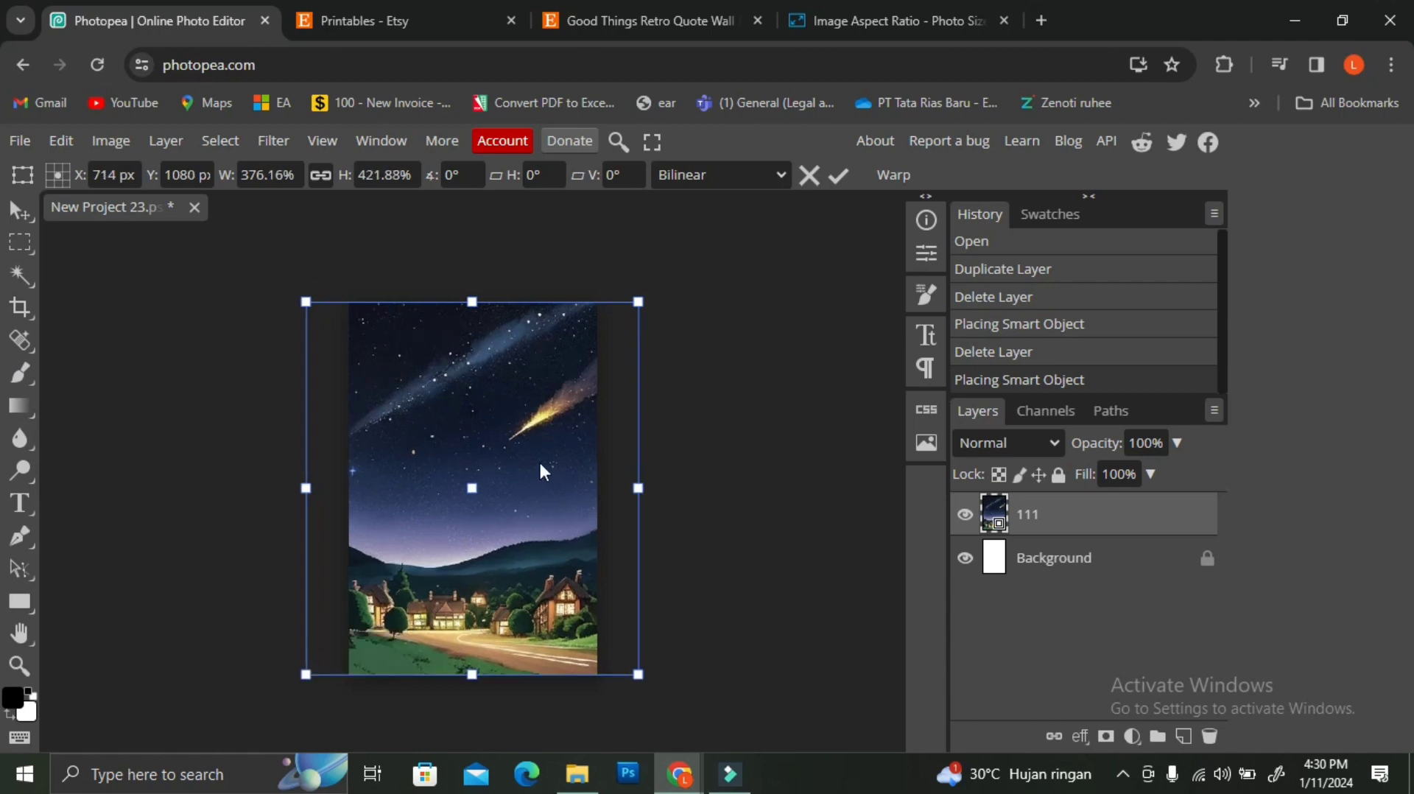
key(Return)
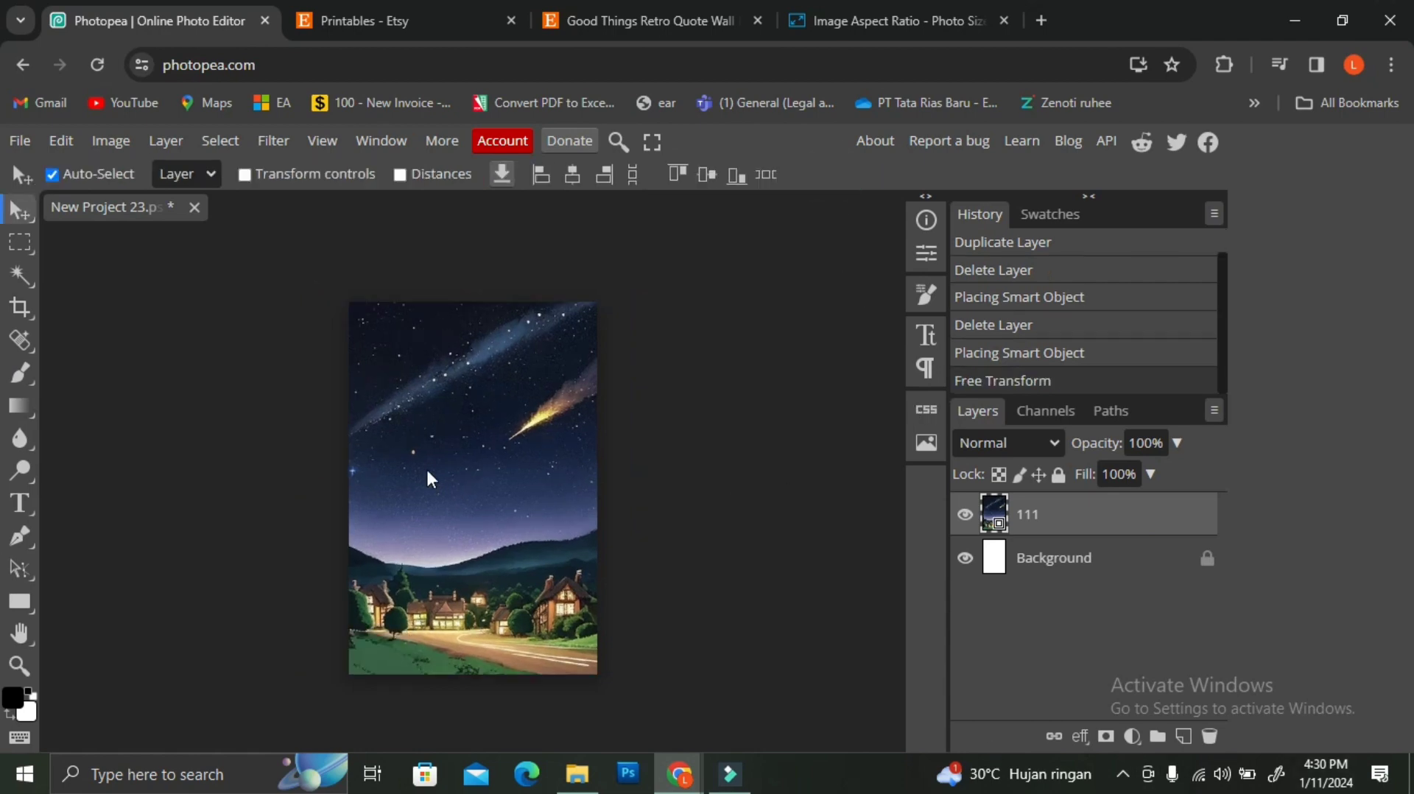
- Open the original 111.png from the Photopea folder to compare its proportions, and return to the Photopea project
mouse_move(699, 786)
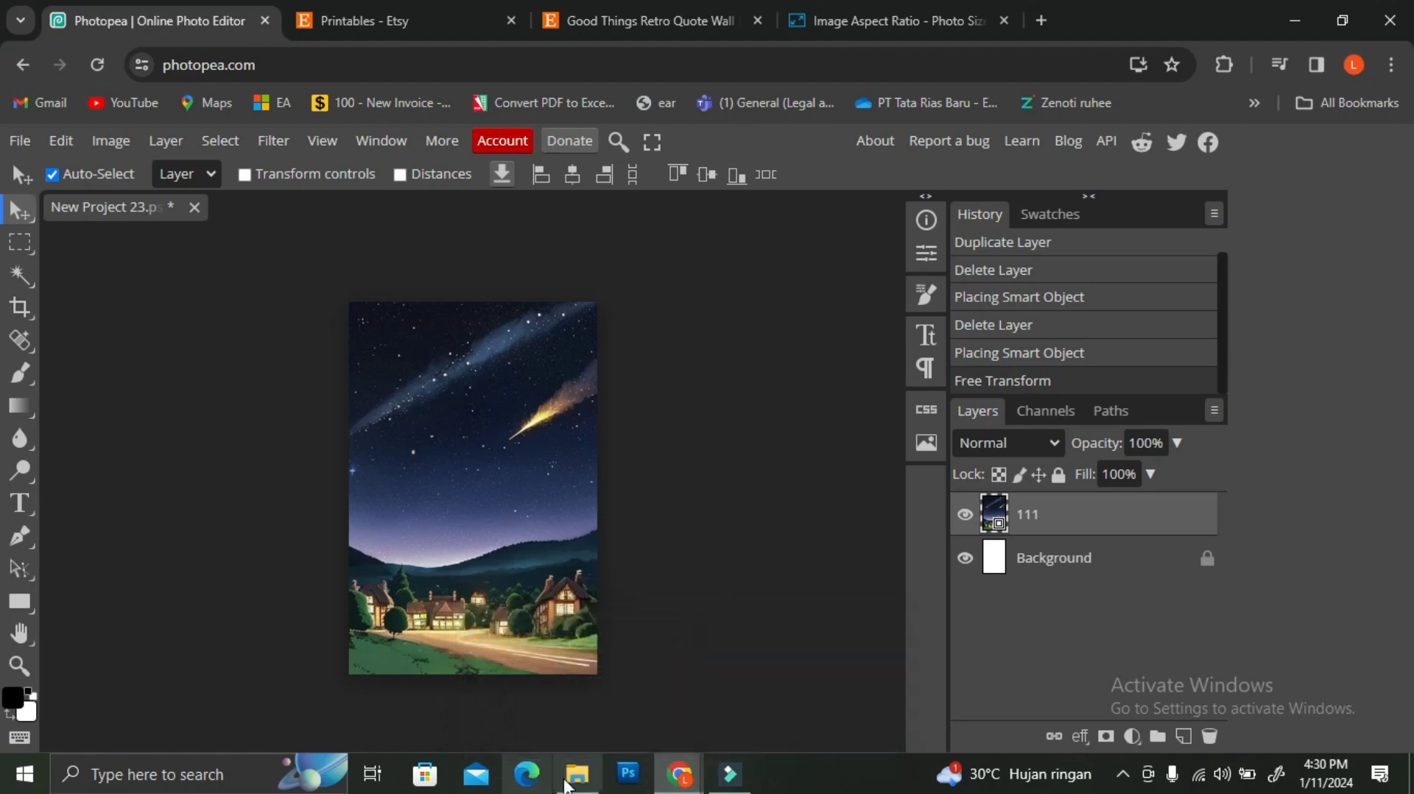
mouse_move(577, 774)
click(578, 704)
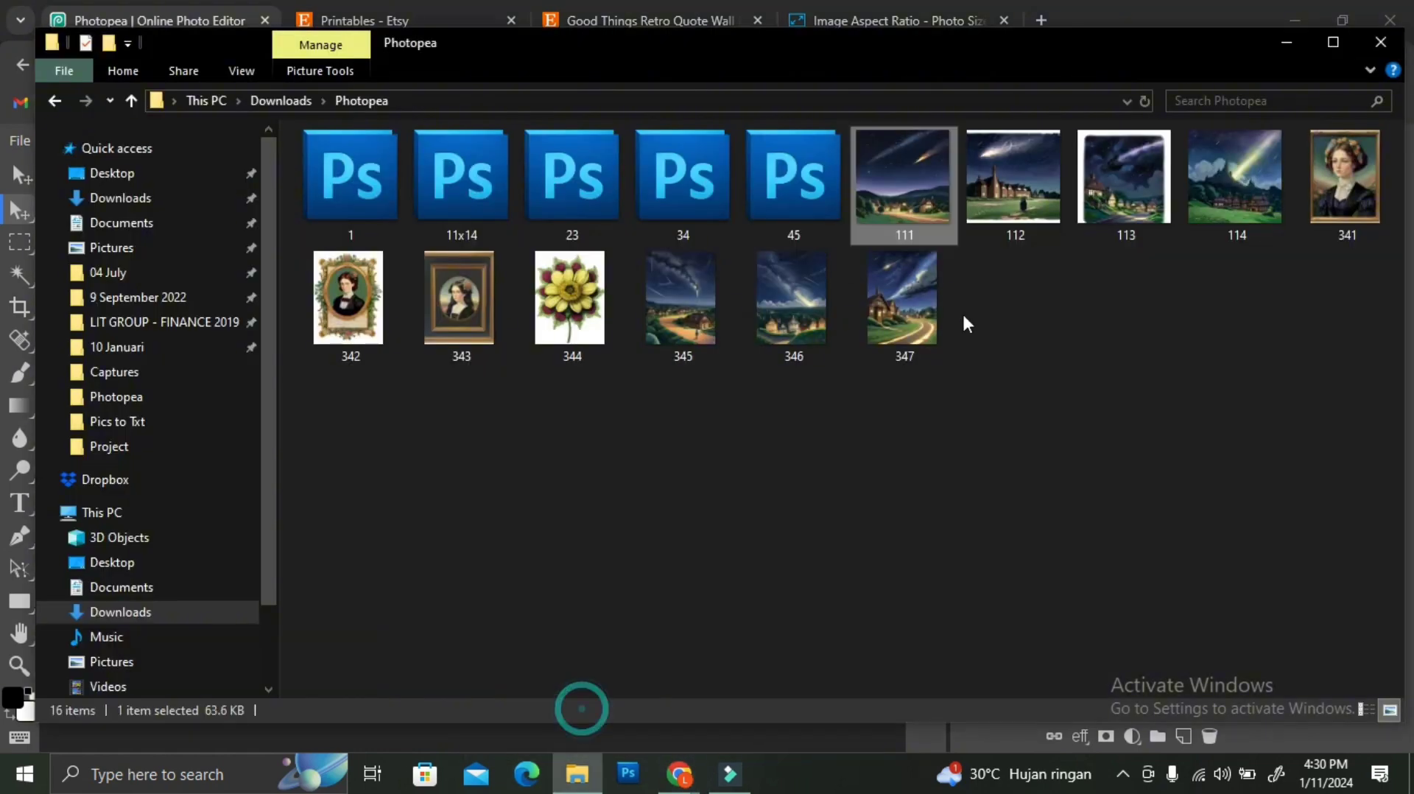
double_click(887, 200)
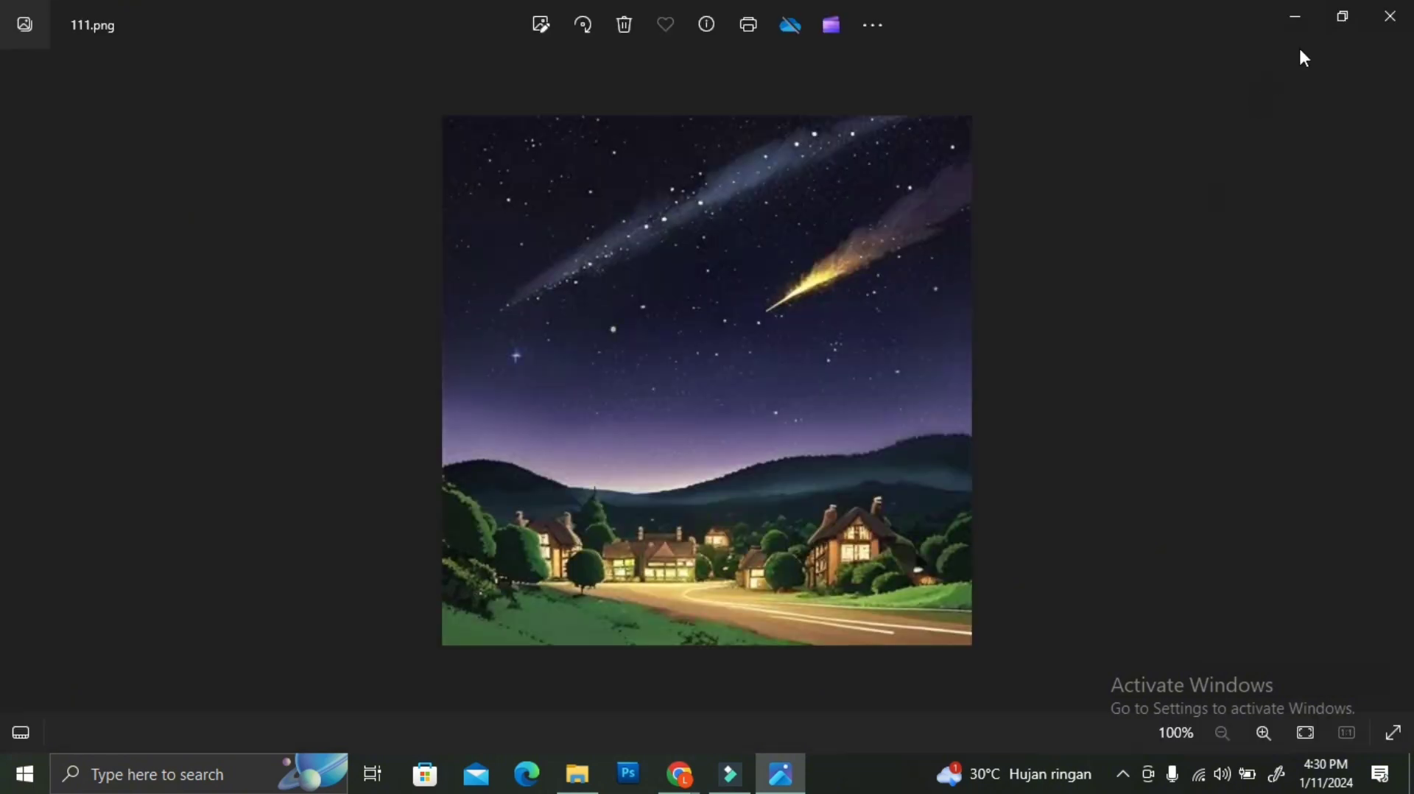
click(1340, 29)
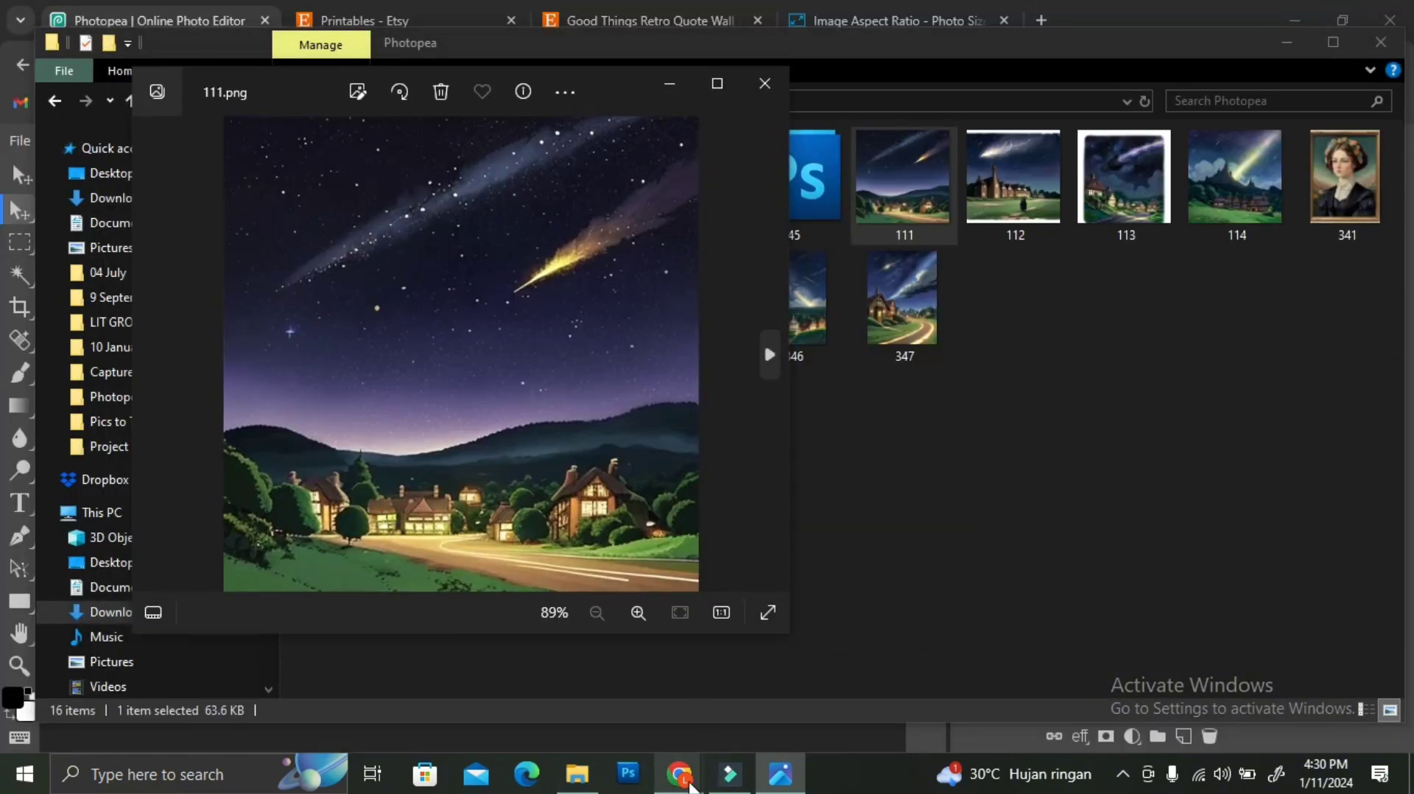
click(679, 774)
click(792, 681)
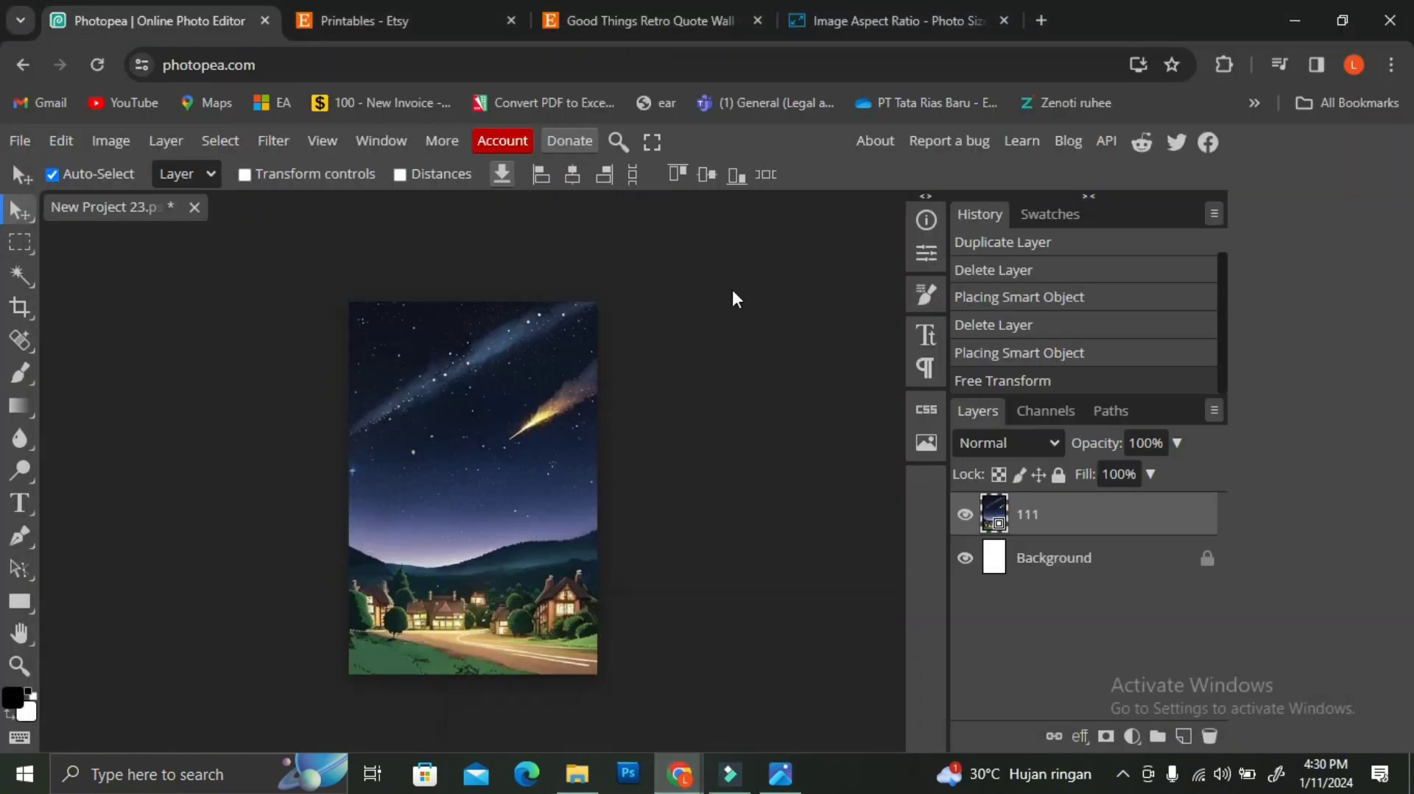
- Compare the original 111.png side by side with the fitted artwork on the canvas, and close the original
click(781, 773)
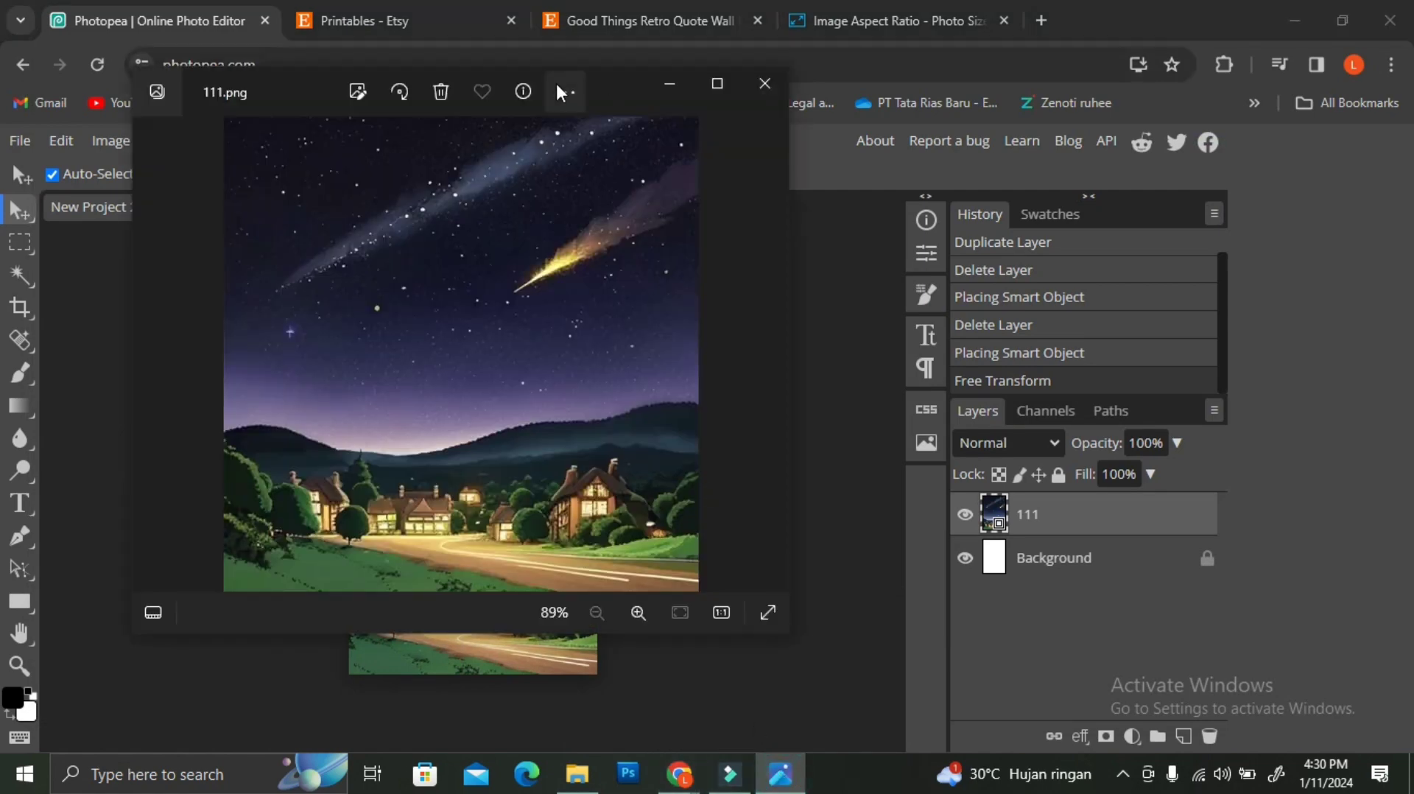
drag(603, 85, 1099, 175)
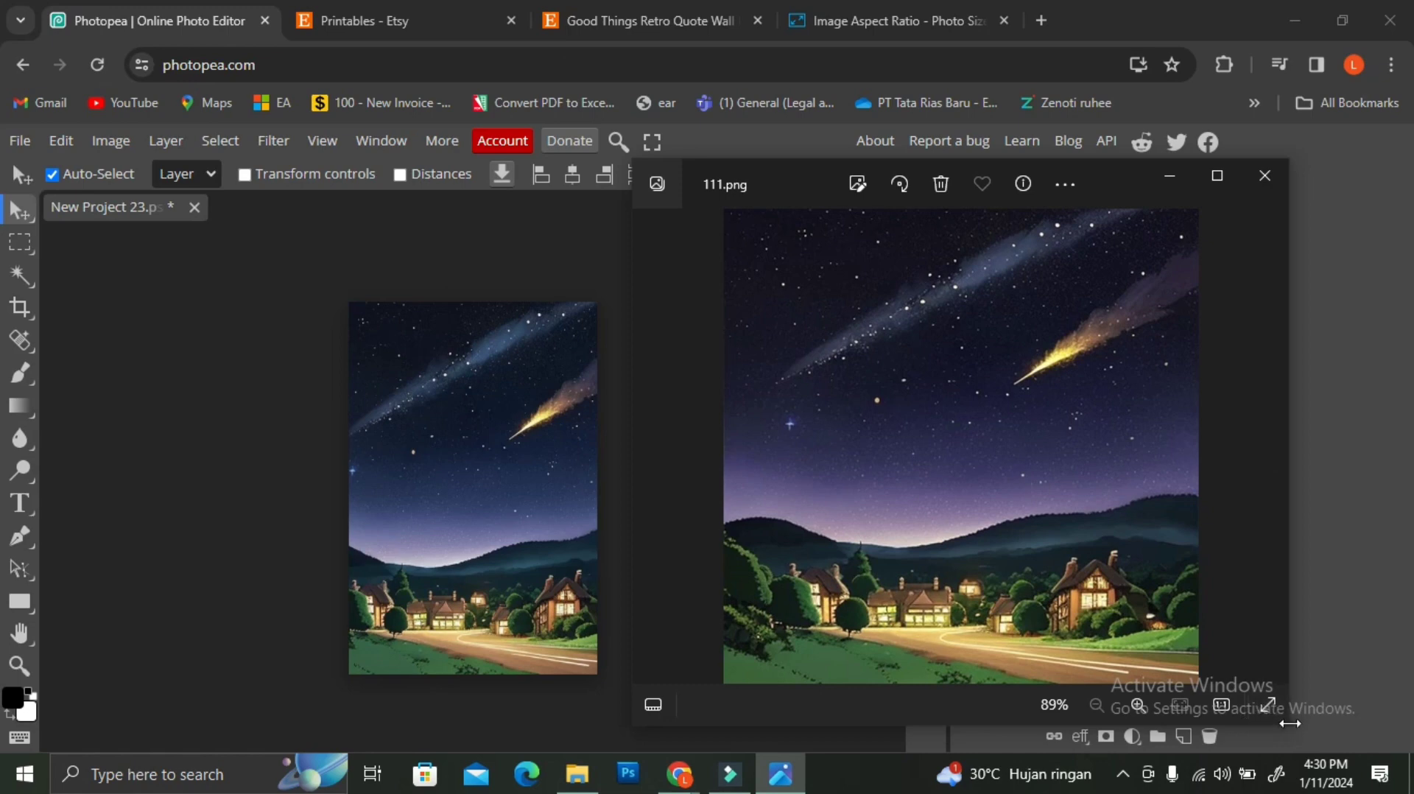
click(1289, 500)
drag(1289, 499, 1149, 509)
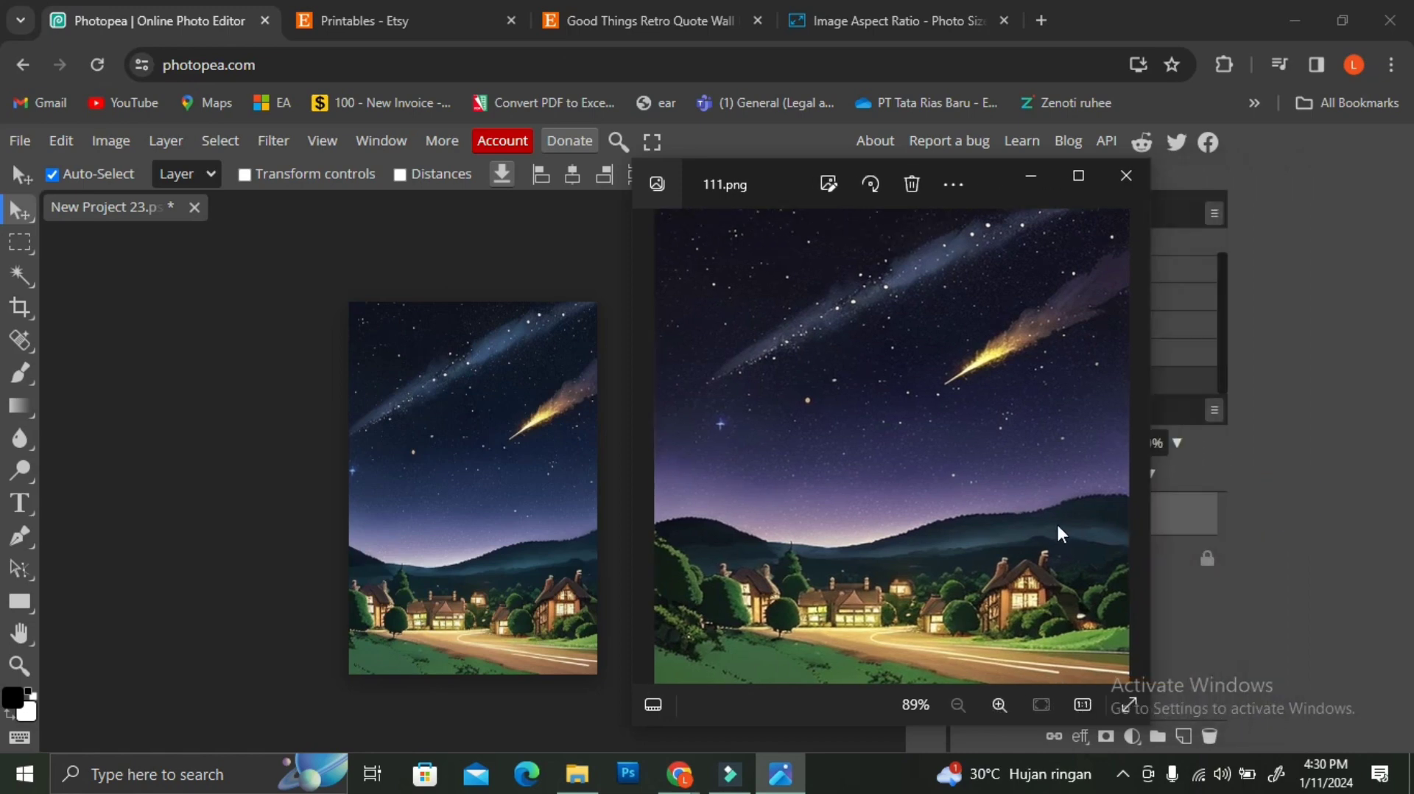
drag(794, 184, 814, 222)
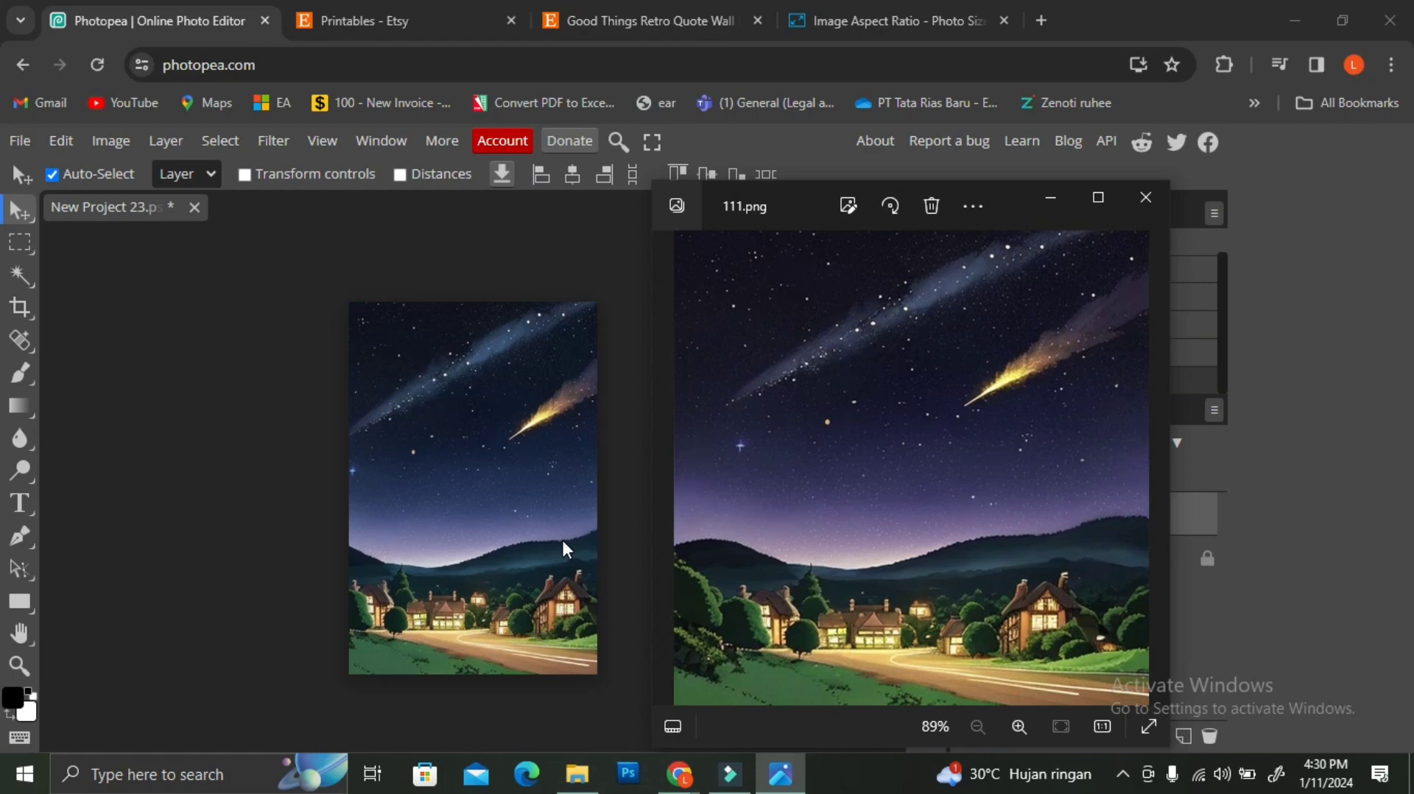
key(alt+F4)
- Export the artwork as a JPG named New Project 23 at 100% quality, and check the saved image
click(21, 140)
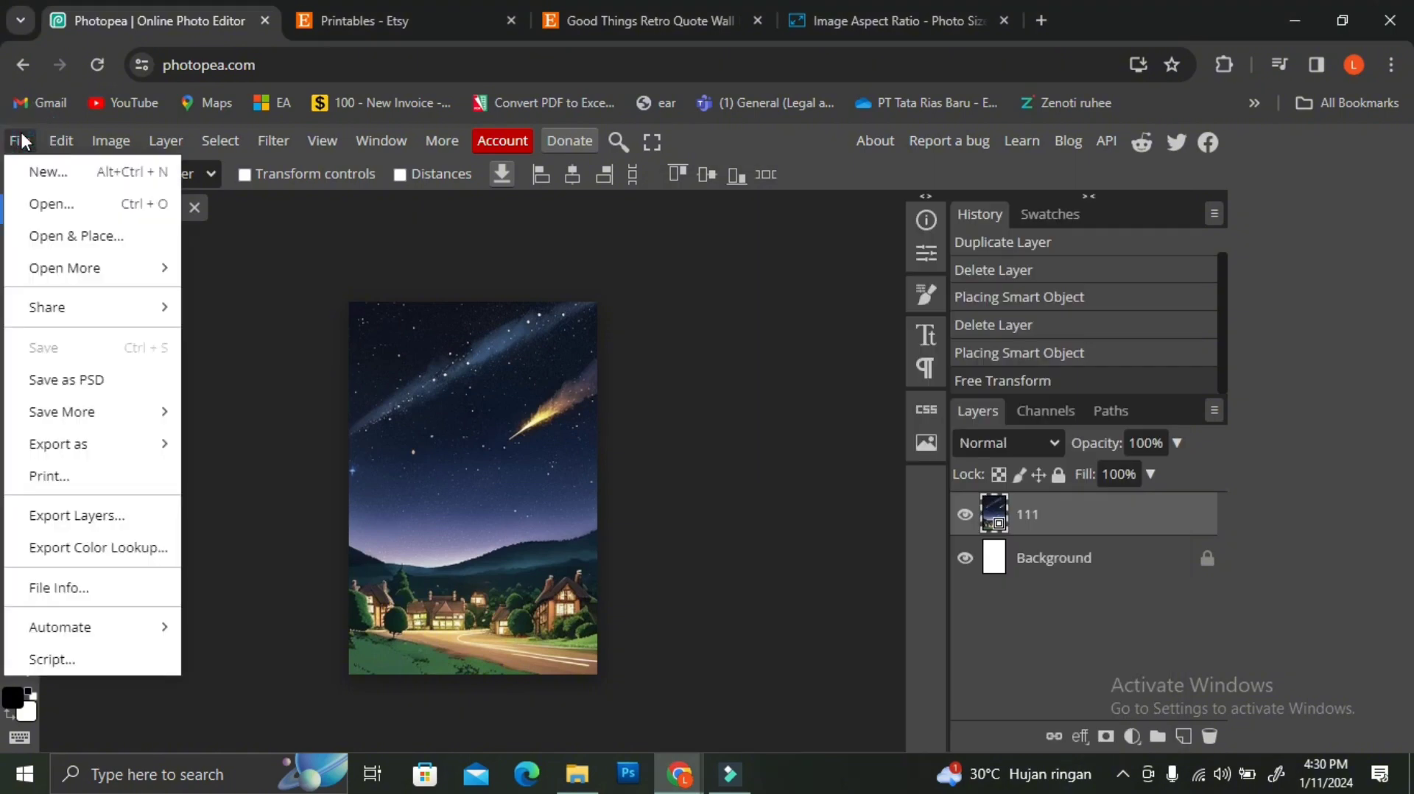
click(114, 445)
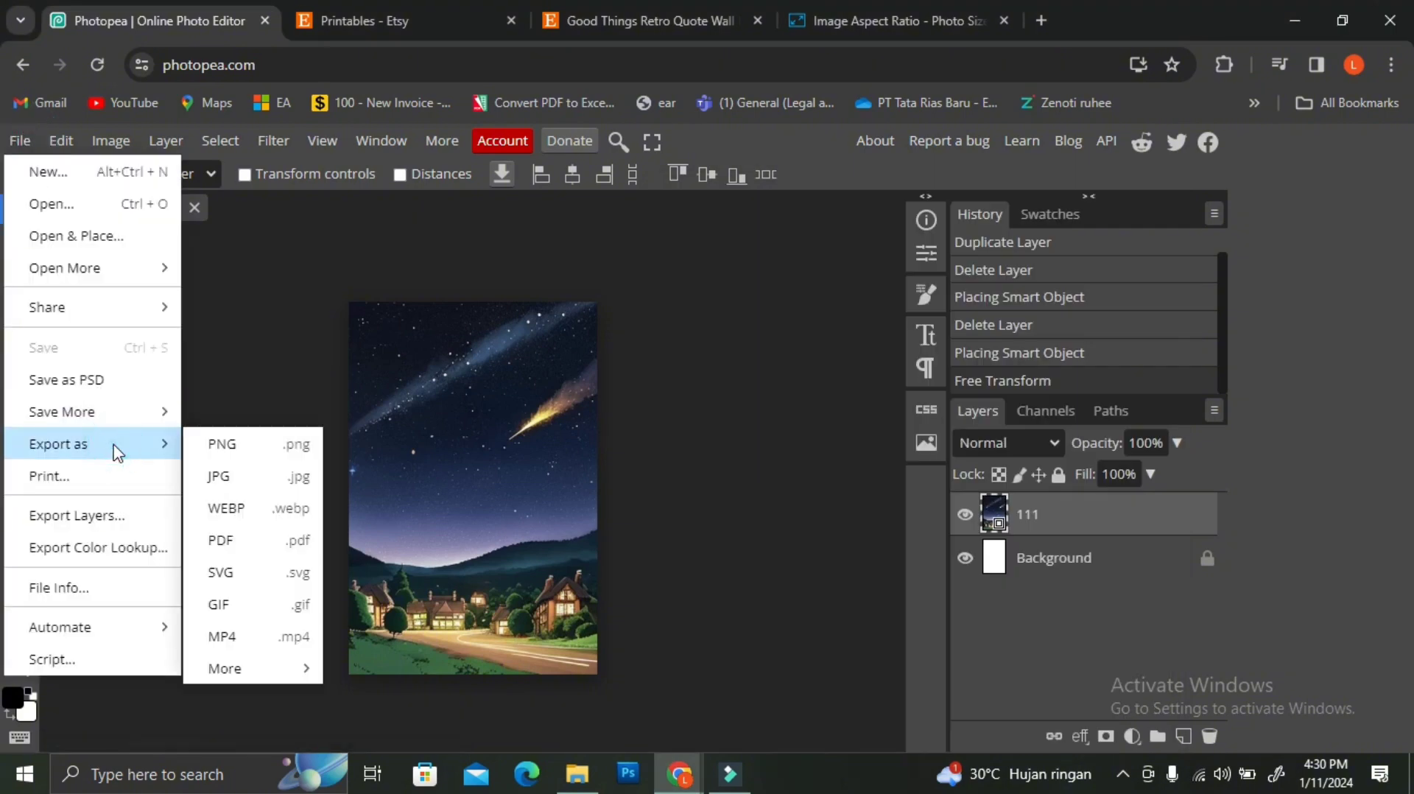
click(251, 477)
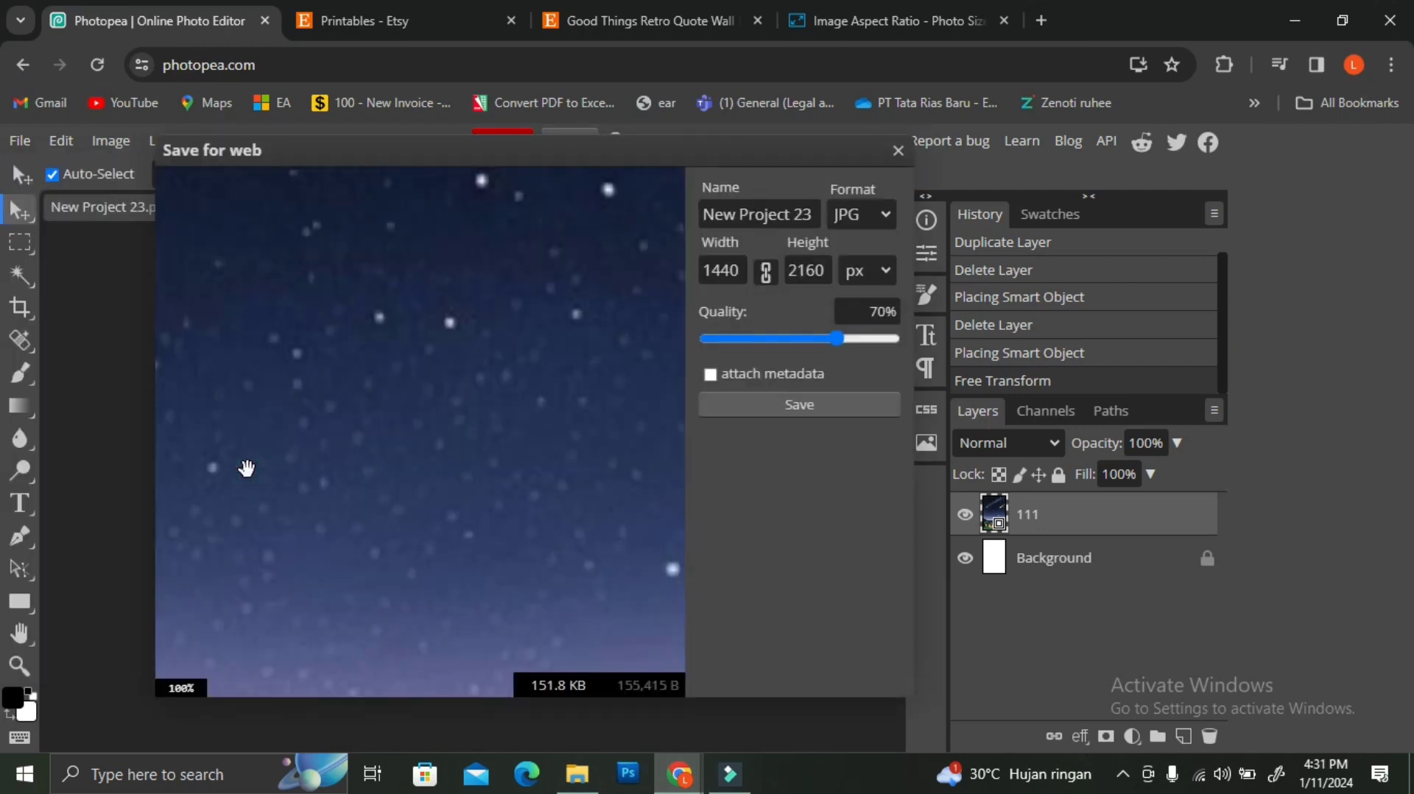
drag(835, 338, 910, 343)
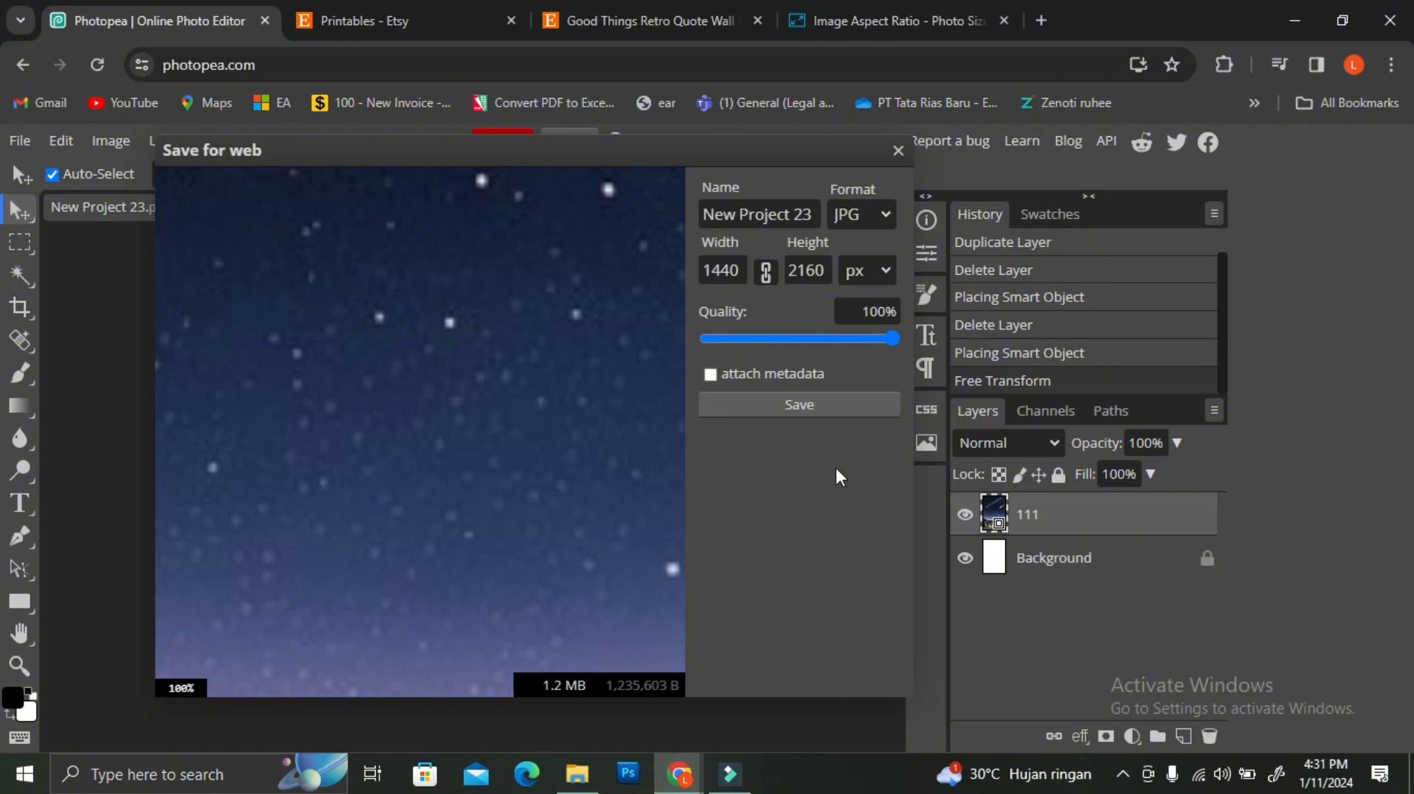
click(825, 404)
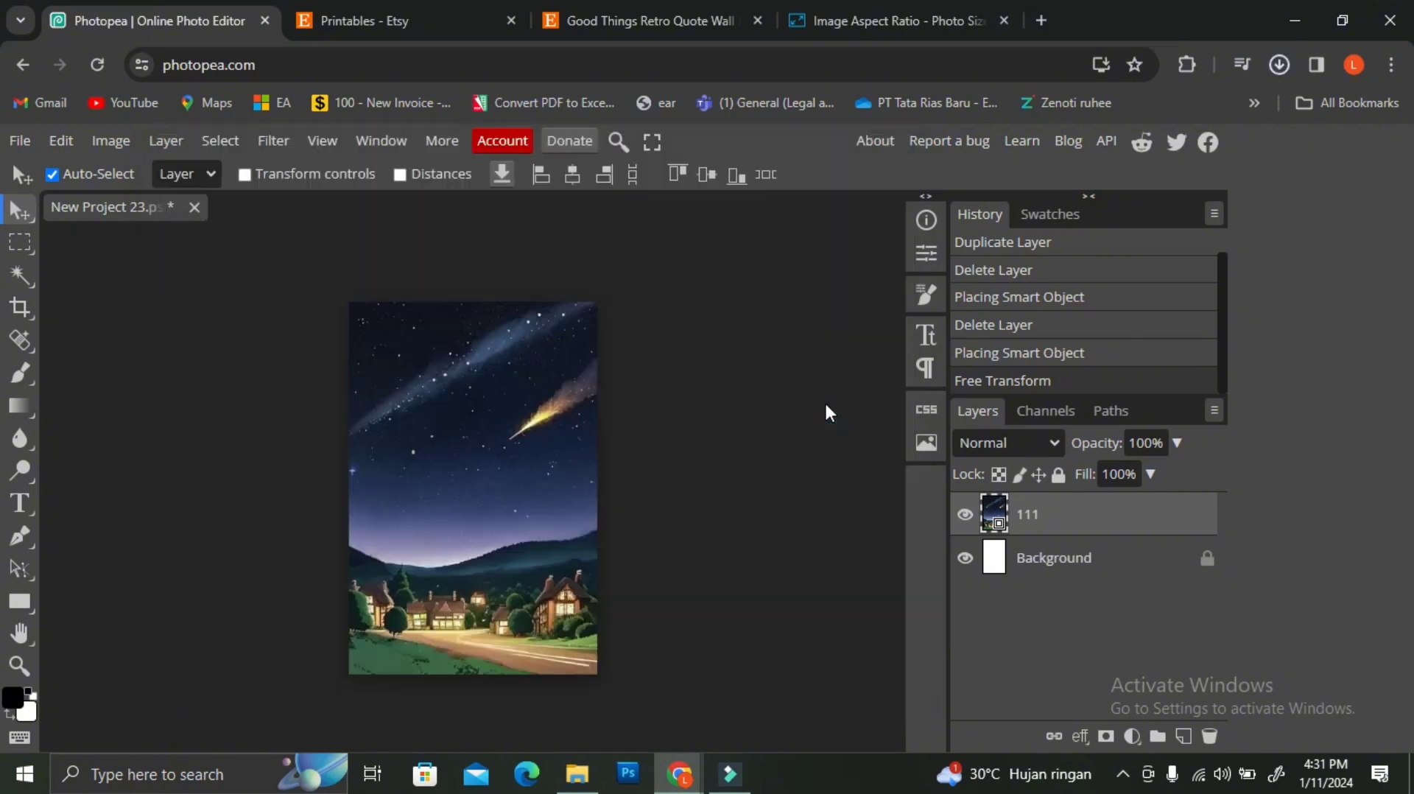
click(1050, 123)
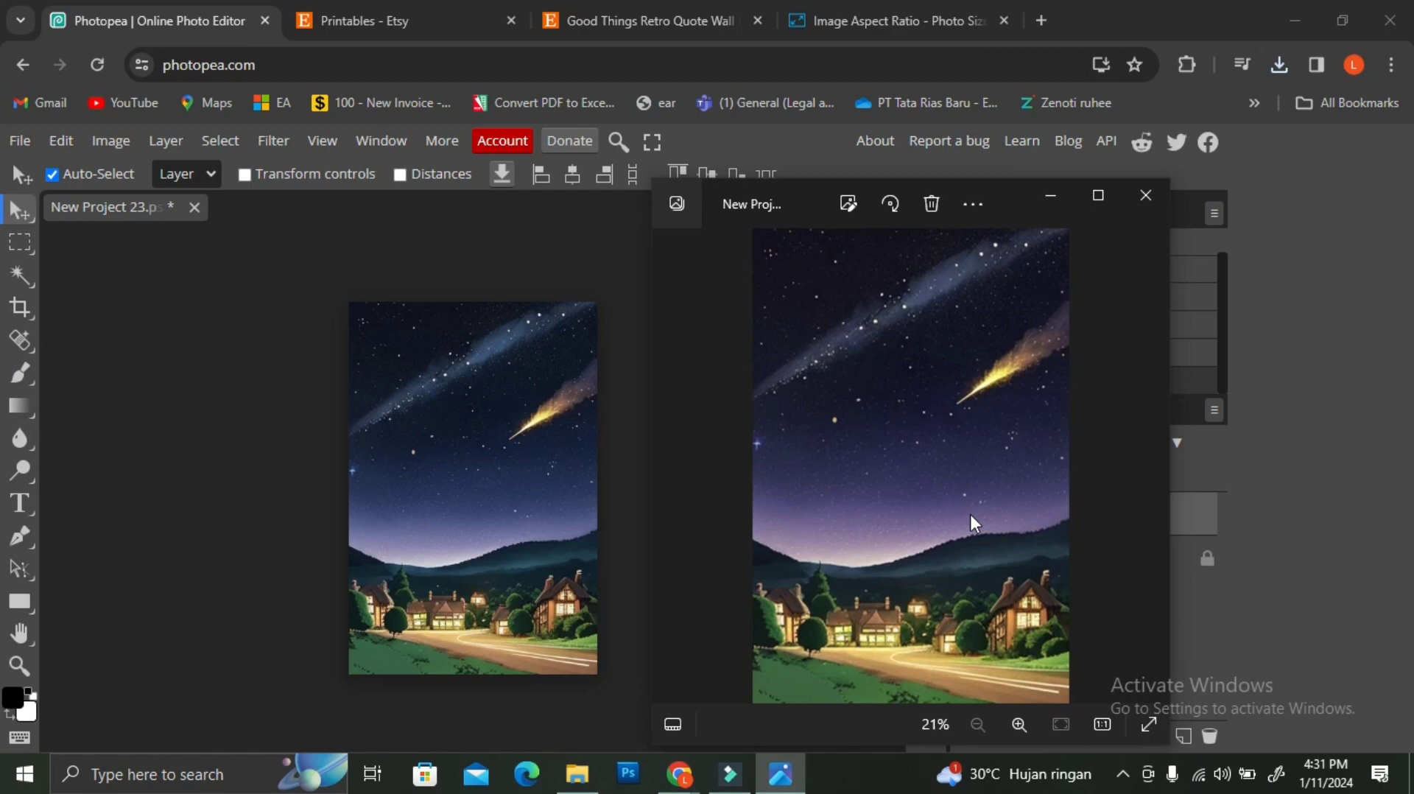
click(1147, 212)
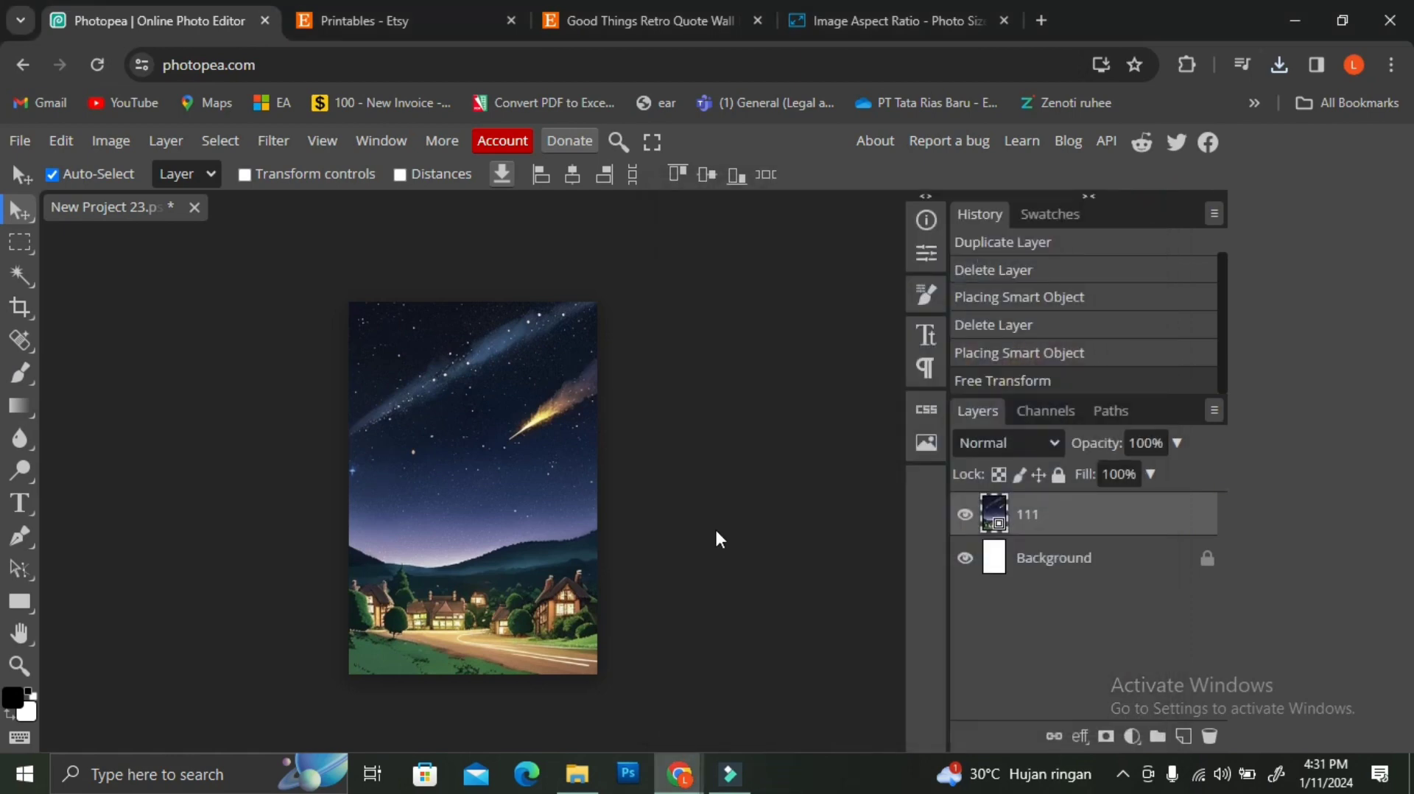
- Set up a new project named New Project 45, 8 inches wide and 10 inches high
click(36, 146)
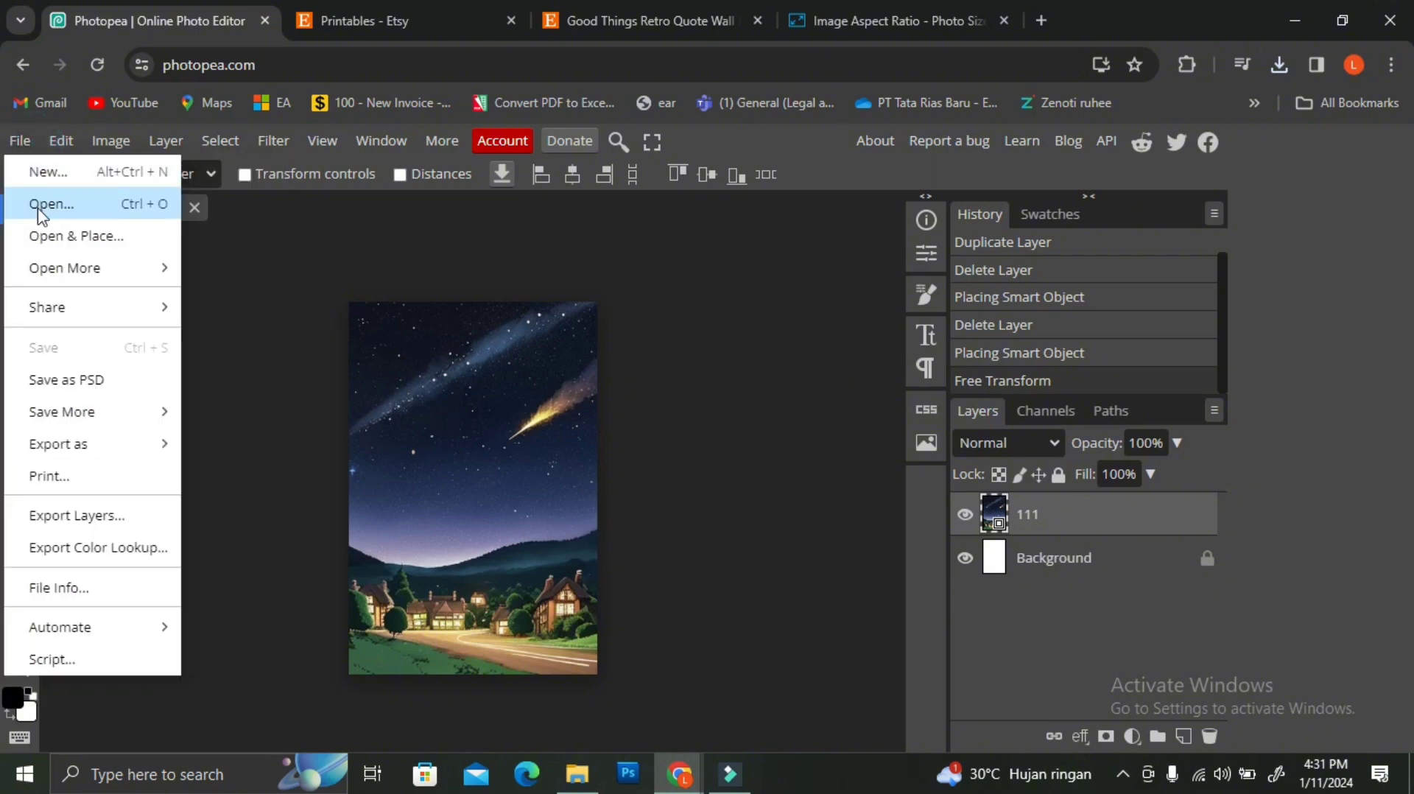
click(84, 165)
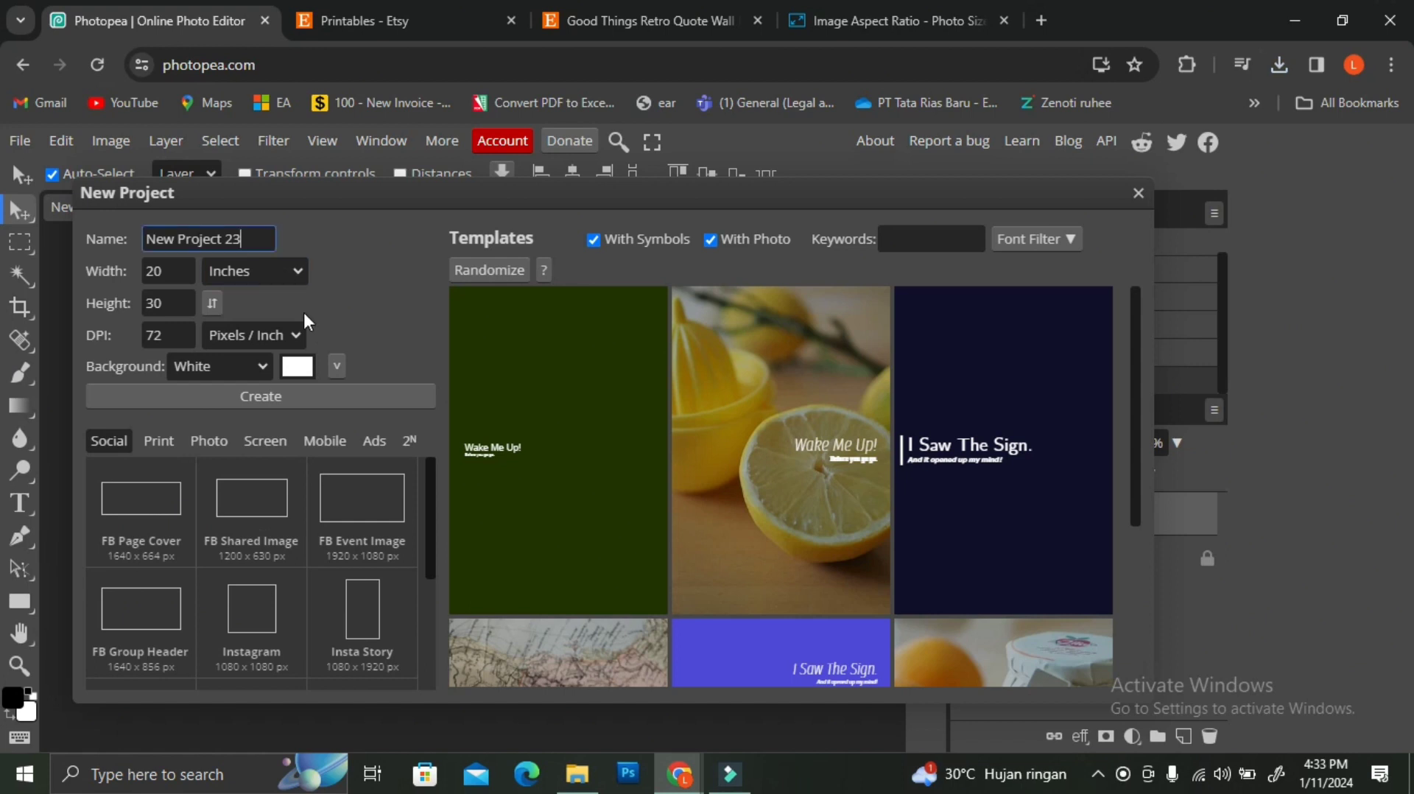
key(BackSpace)
key(BackSpace)
text(45)
click(184, 270)
text(8)
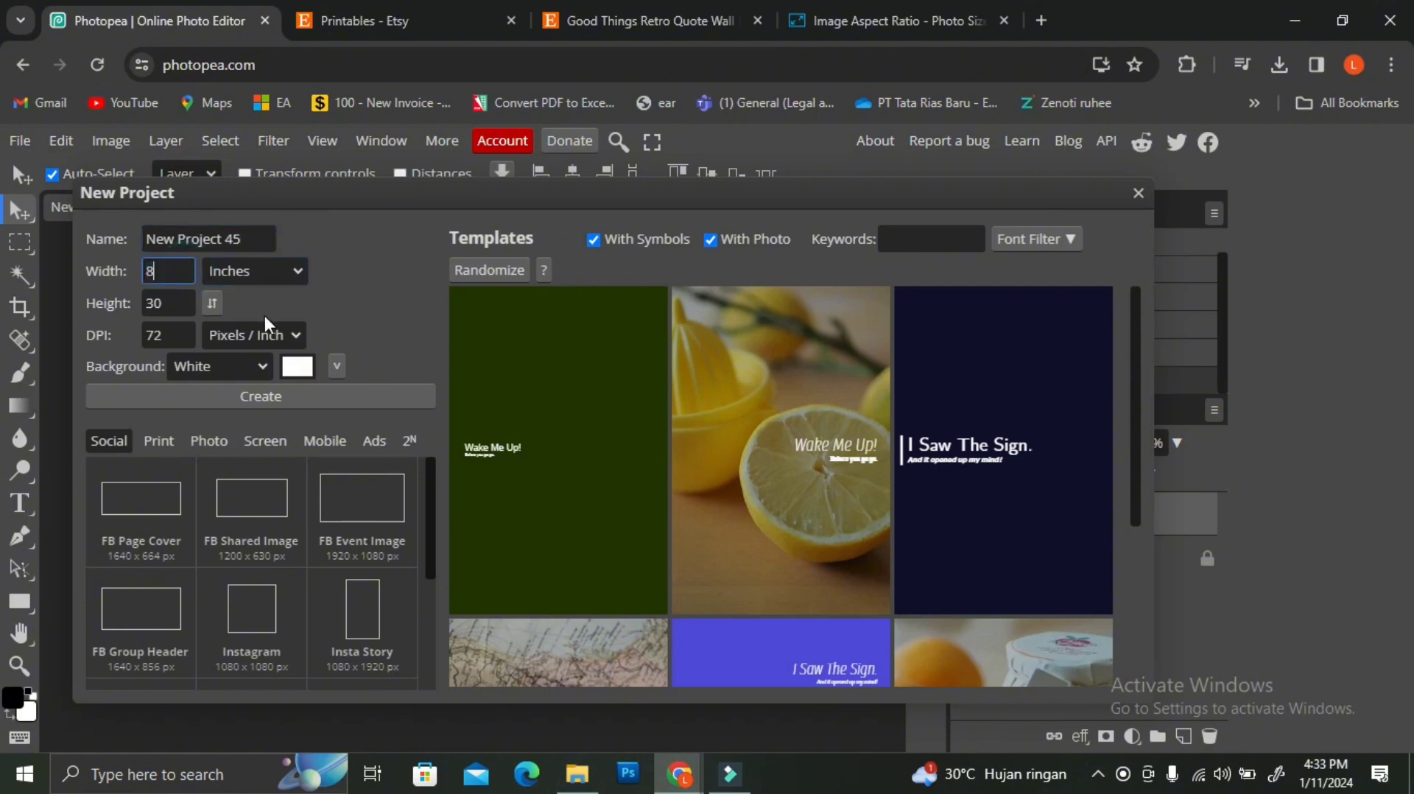
click(170, 304)
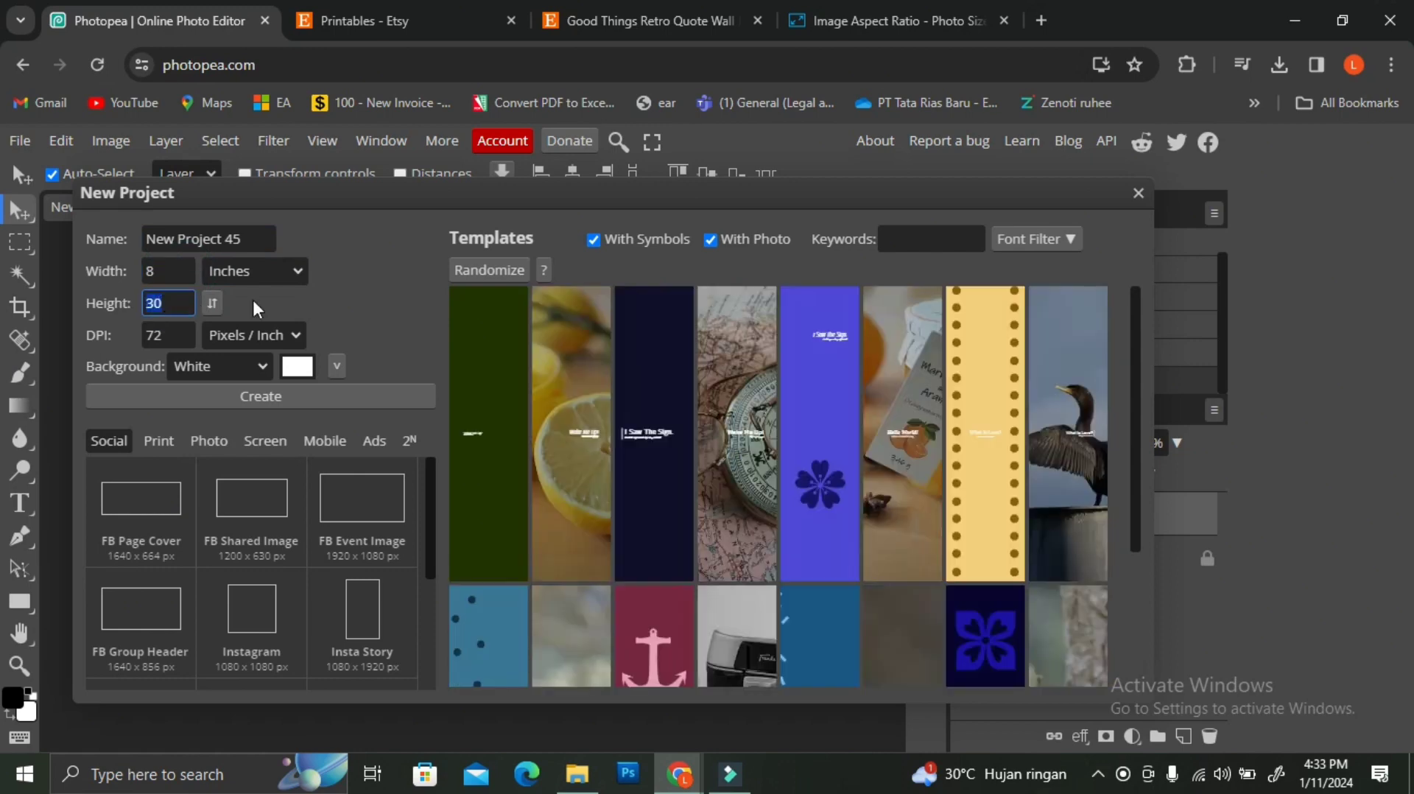
text(10)
click(336, 319)
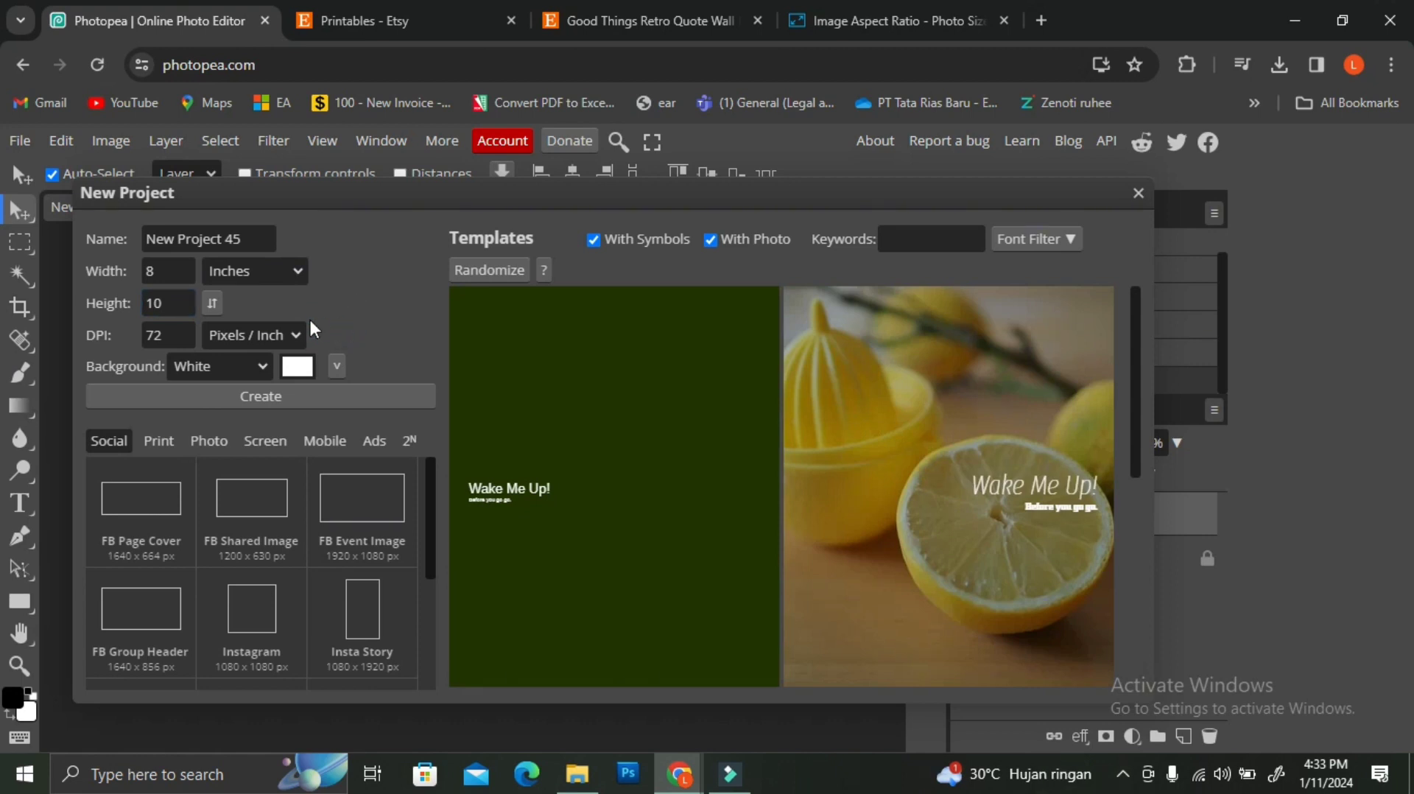
- Browse the templates offered for the 8 x 10 inch size, and create the blank project with a white background
scroll(960, 438, down, 5)
scroll(960, 442, down, 1)
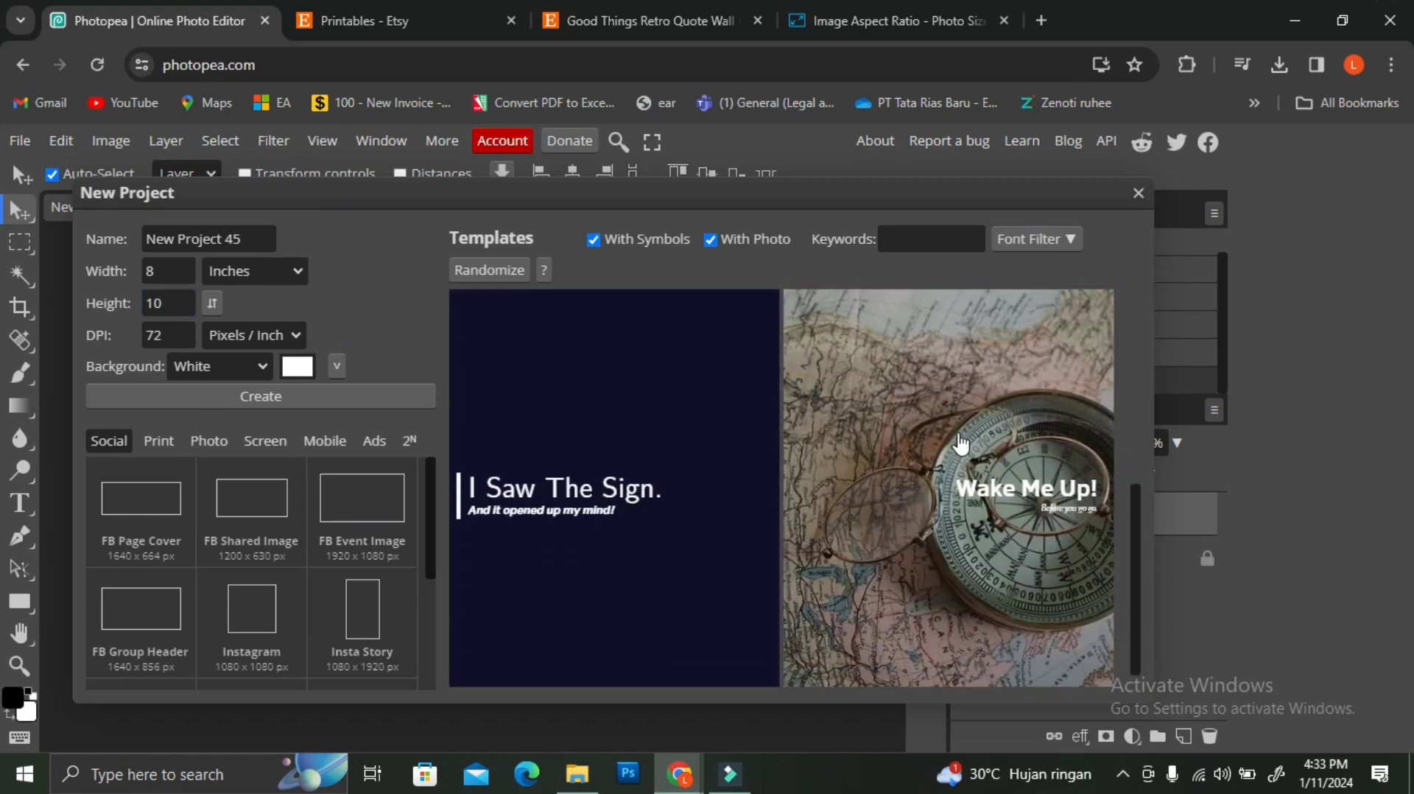
scroll(960, 443, down, 8)
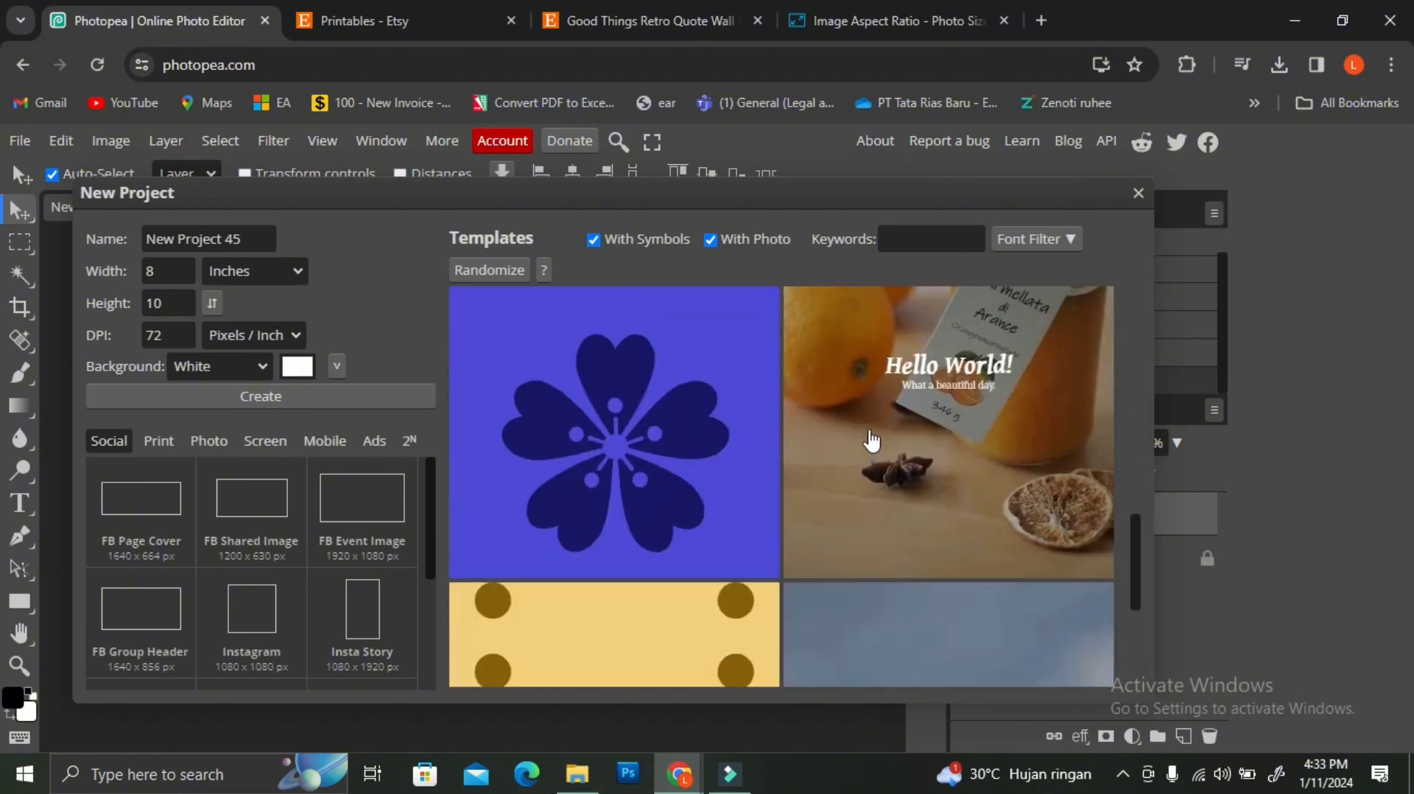
scroll(921, 460, down, 6)
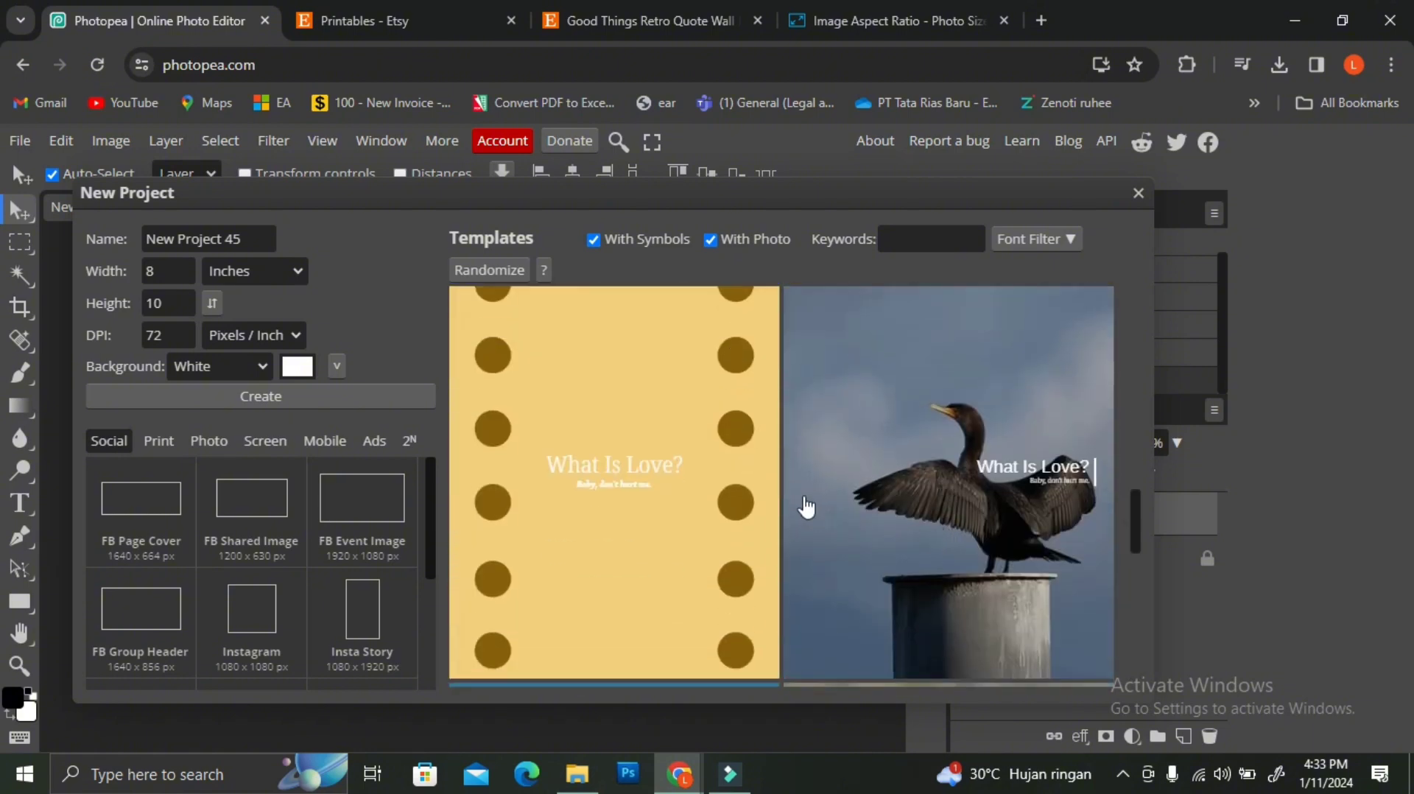
scroll(792, 489, up, 16)
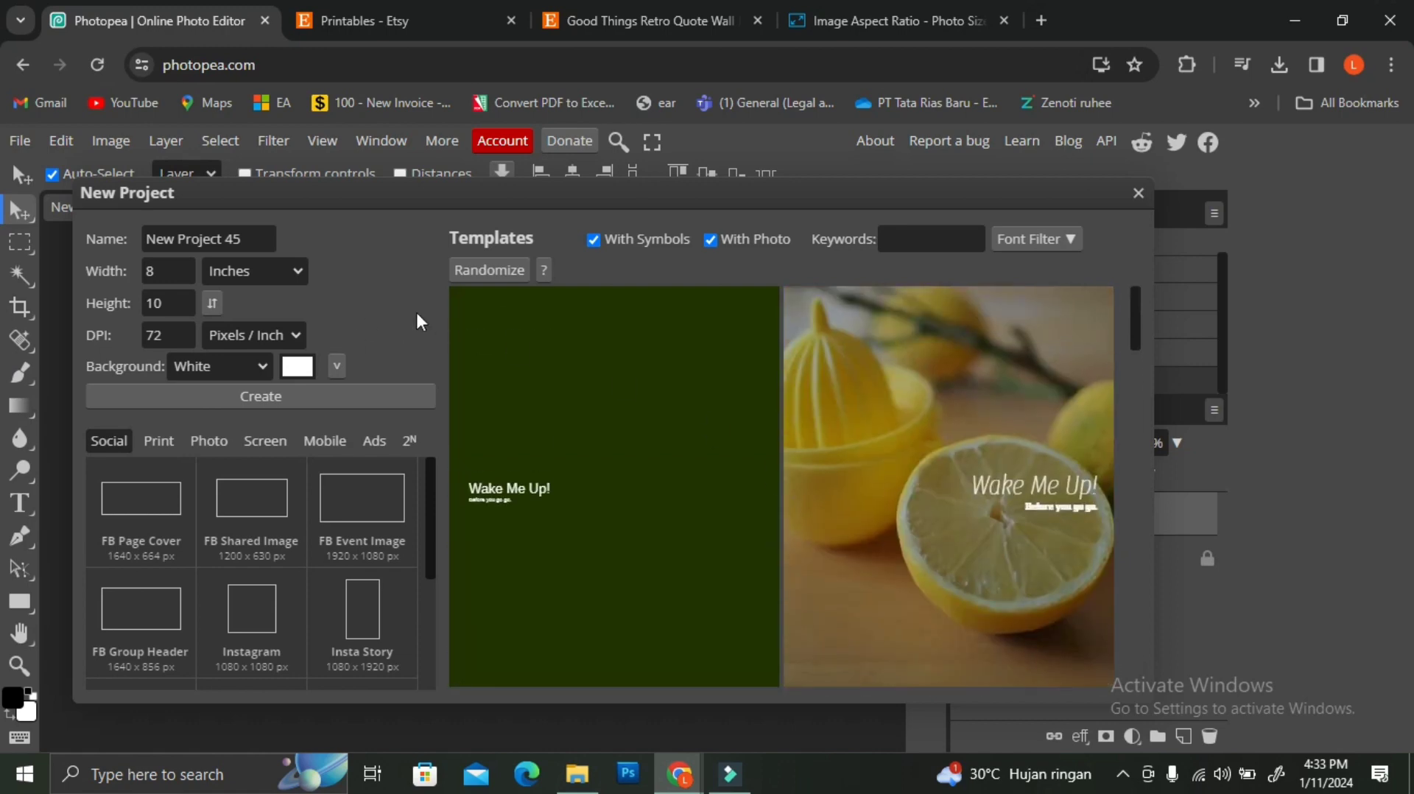
key(Return)
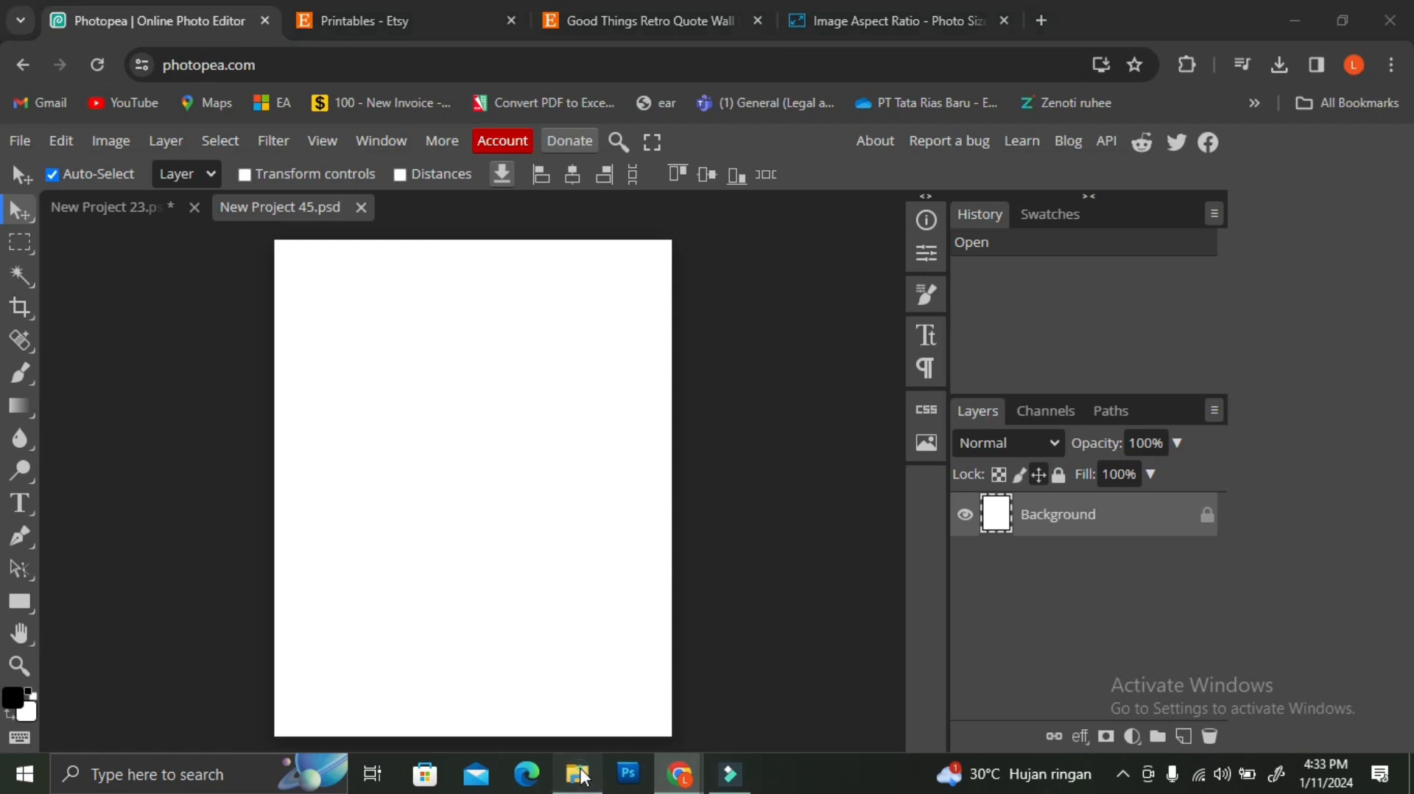
- Place flower image 344 from the Photopea folder onto the blank canvas at 93.75% size, and apply the placement
key(alt+Tab)
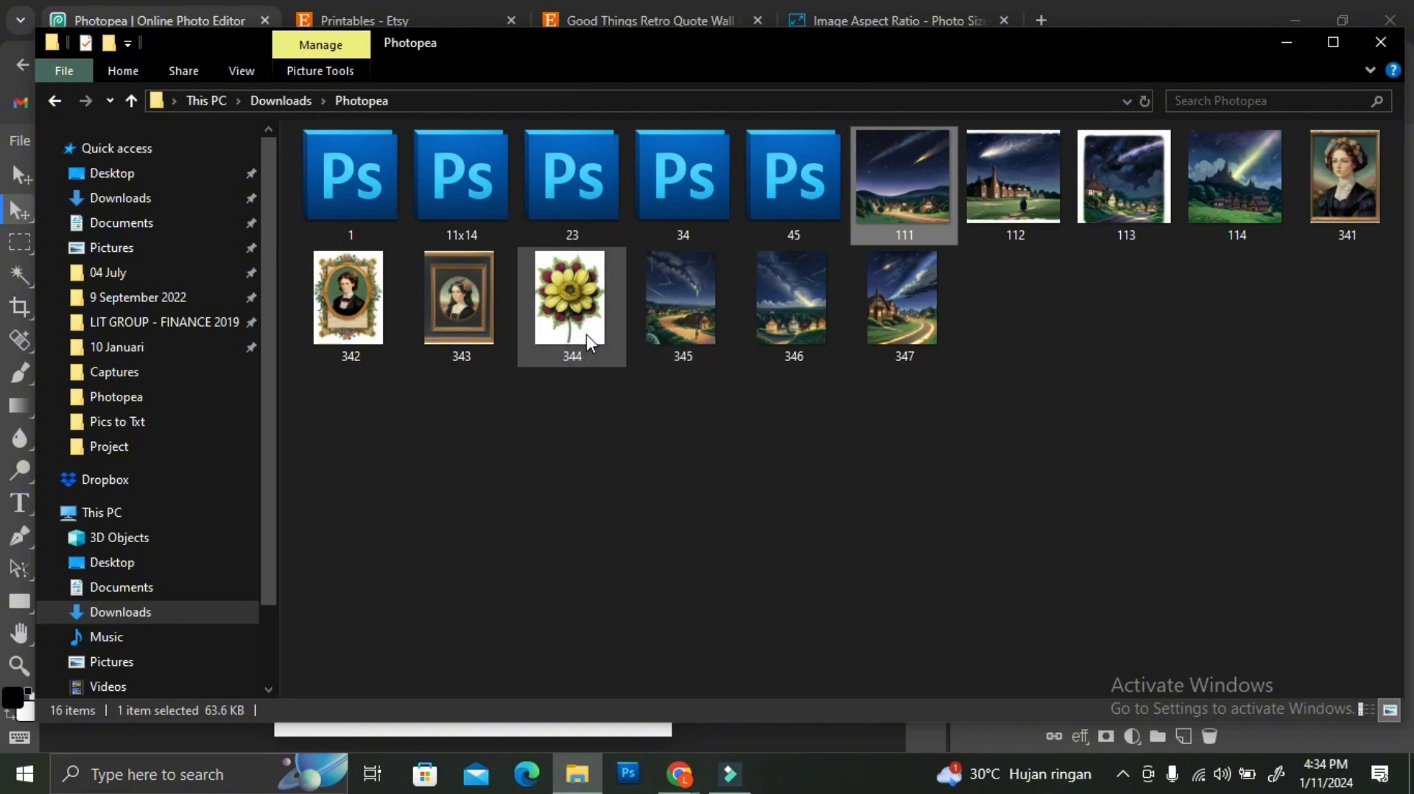
click(587, 335)
drag(599, 334, 524, 533)
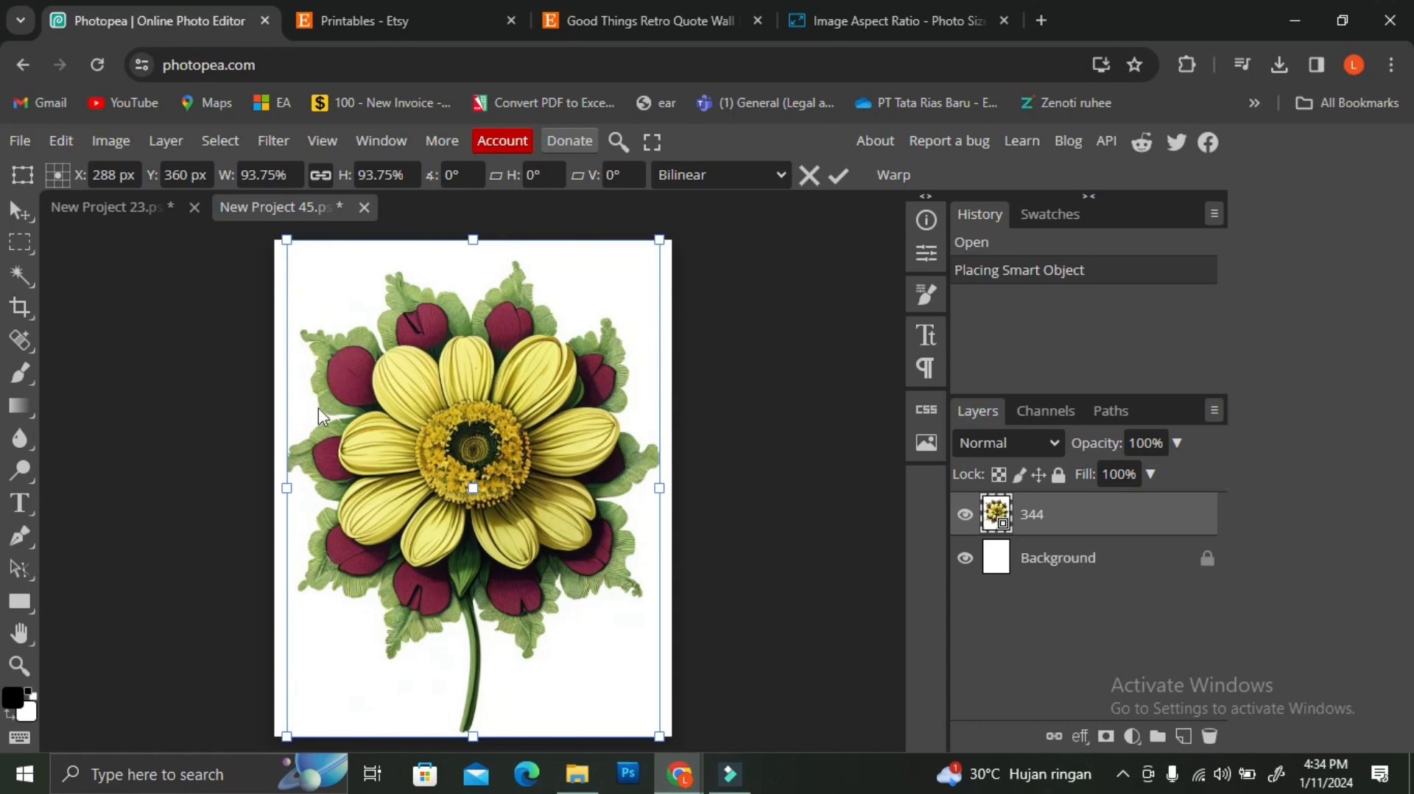
click(837, 179)
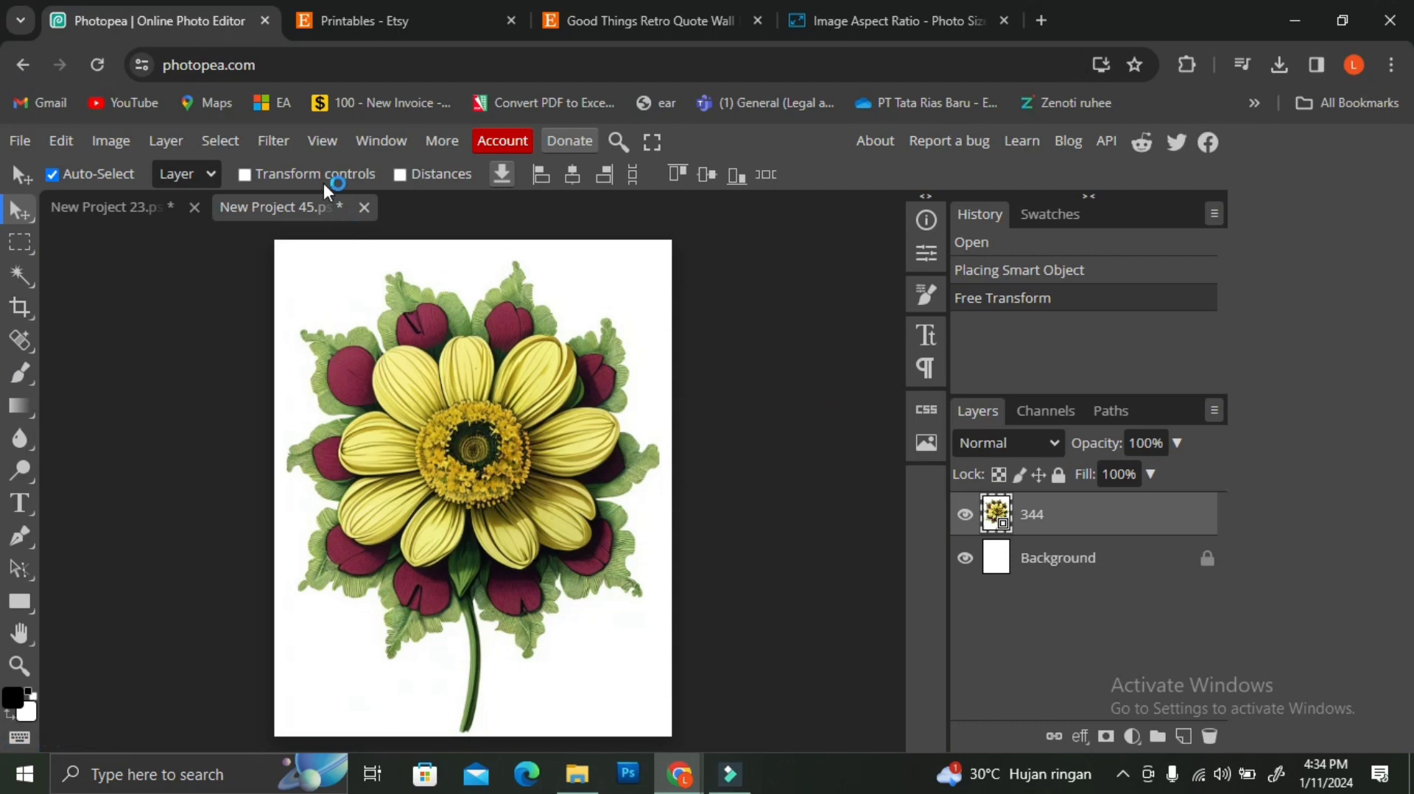
- Enable transform controls, and resize flower image 344 to about 75% width and 72% height near the canvas centre
click(243, 175)
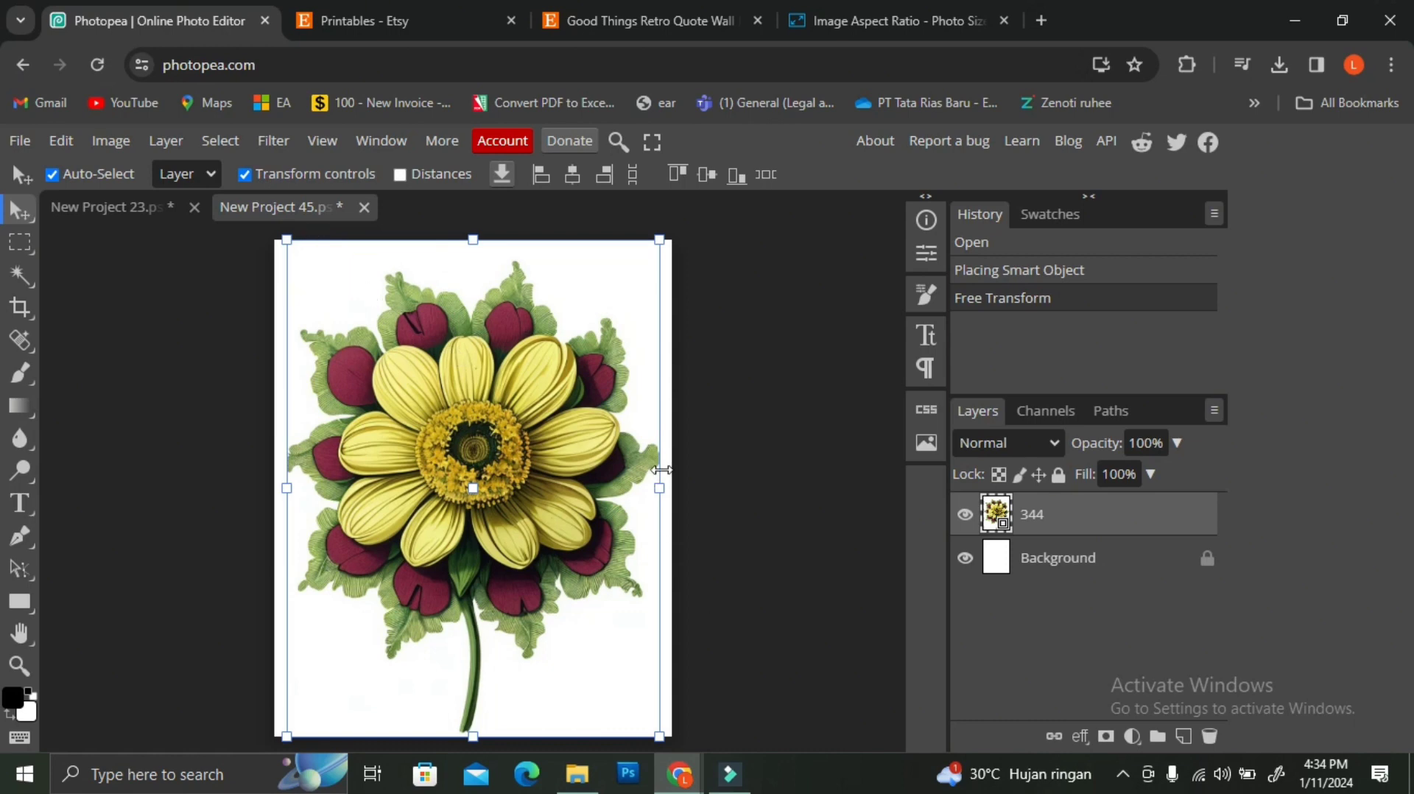
drag(660, 488, 672, 488)
drag(286, 735, 276, 749)
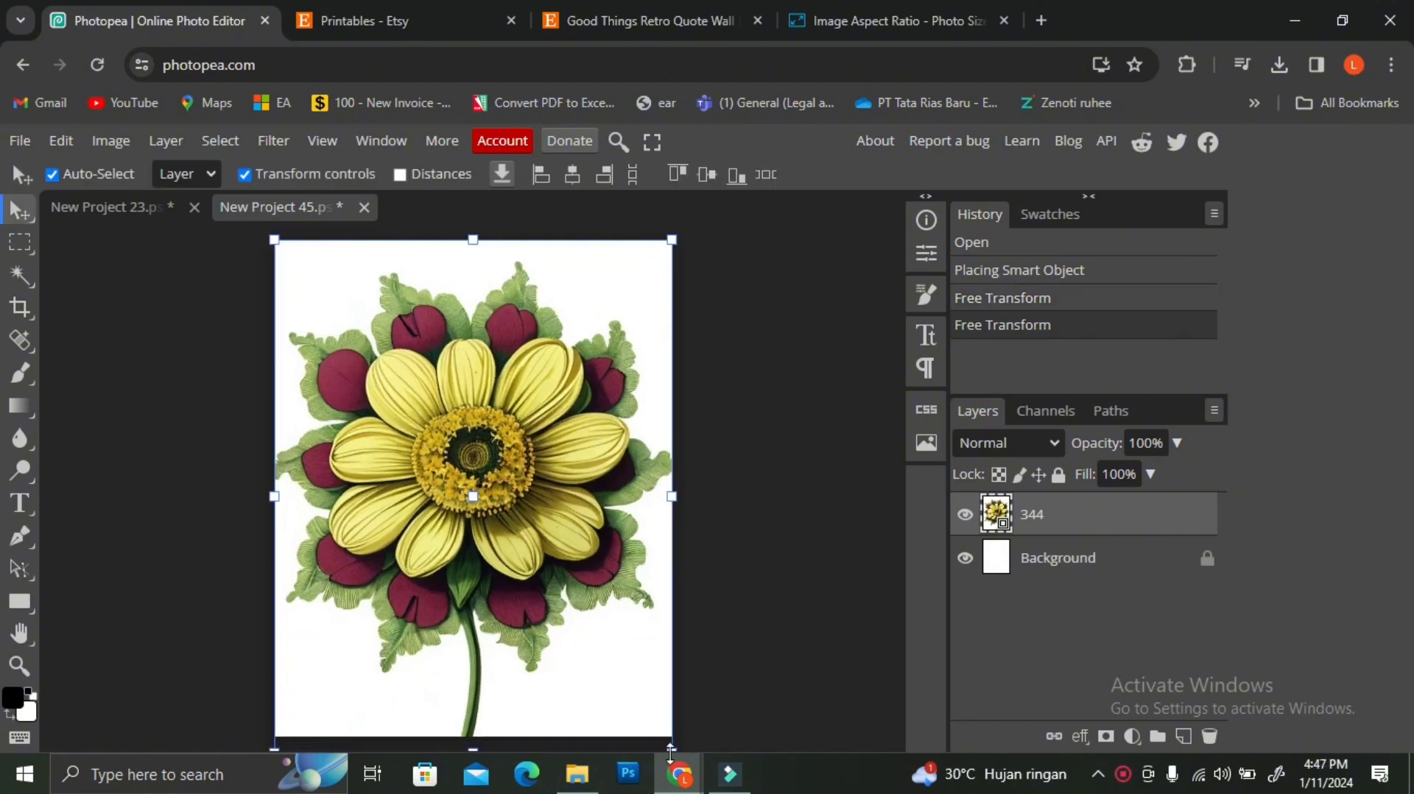
drag(672, 750, 572, 624)
drag(452, 411, 493, 467)
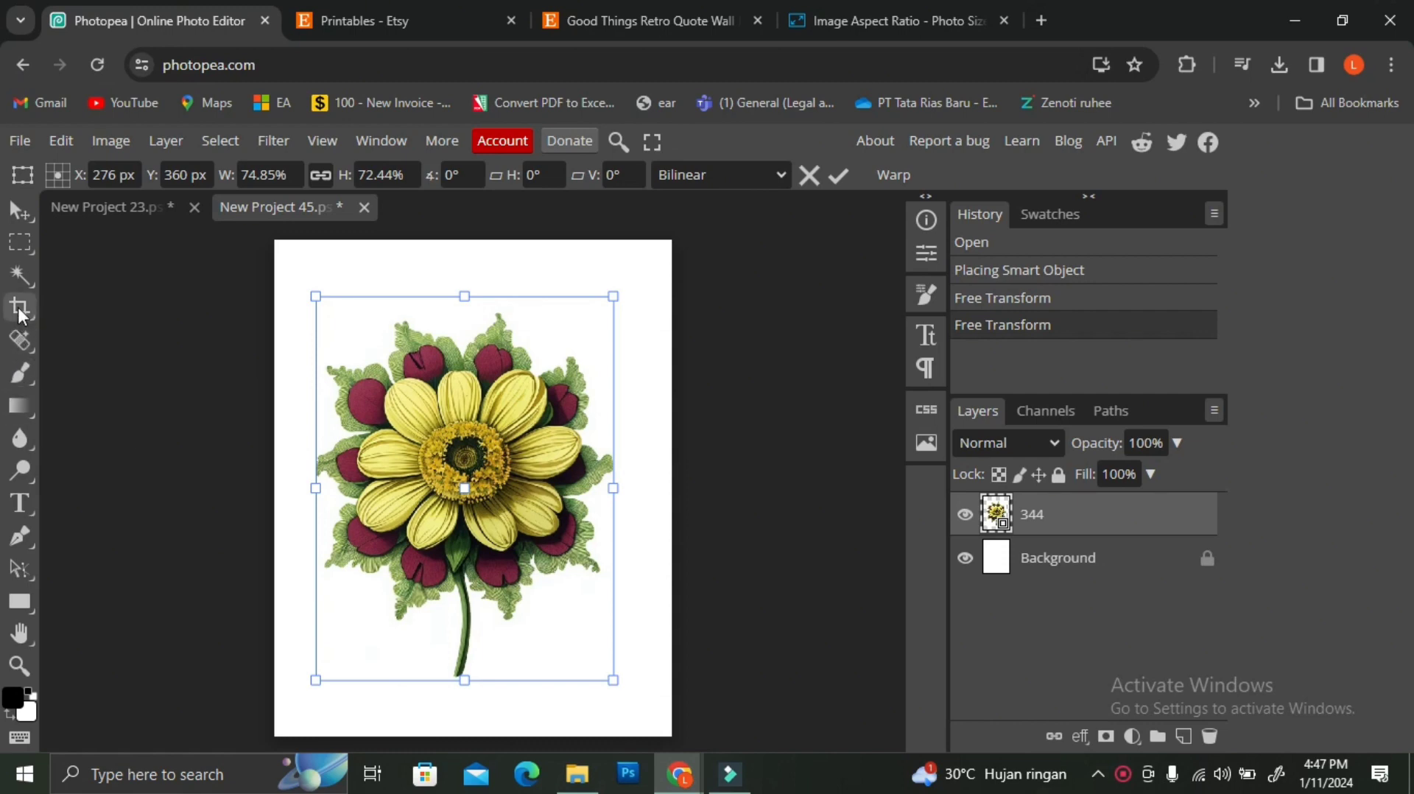
- Apply the transform, hide the Background layer, and rasterize layer 344 for use with the Background Eraser
right_click(20, 374)
click(110, 534)
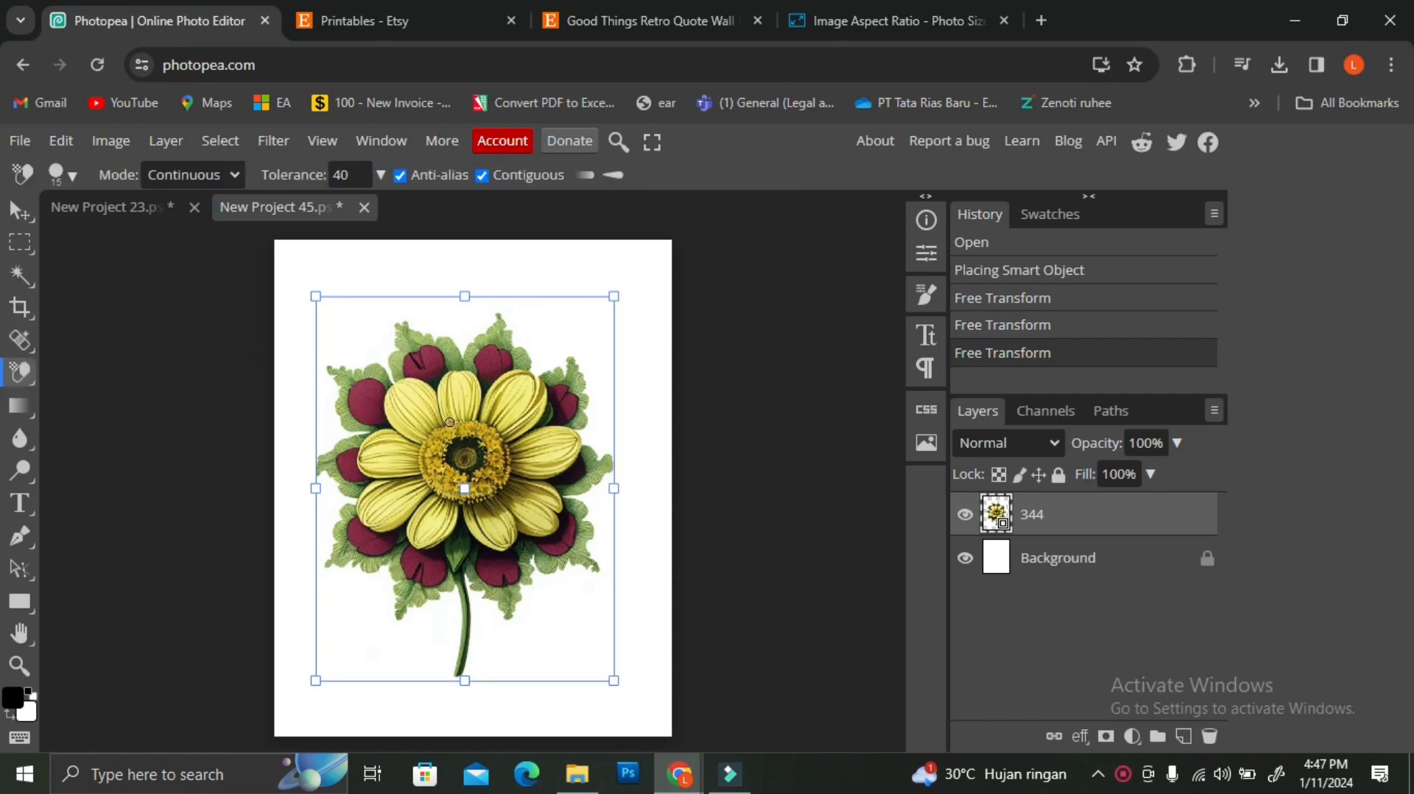
click(964, 559)
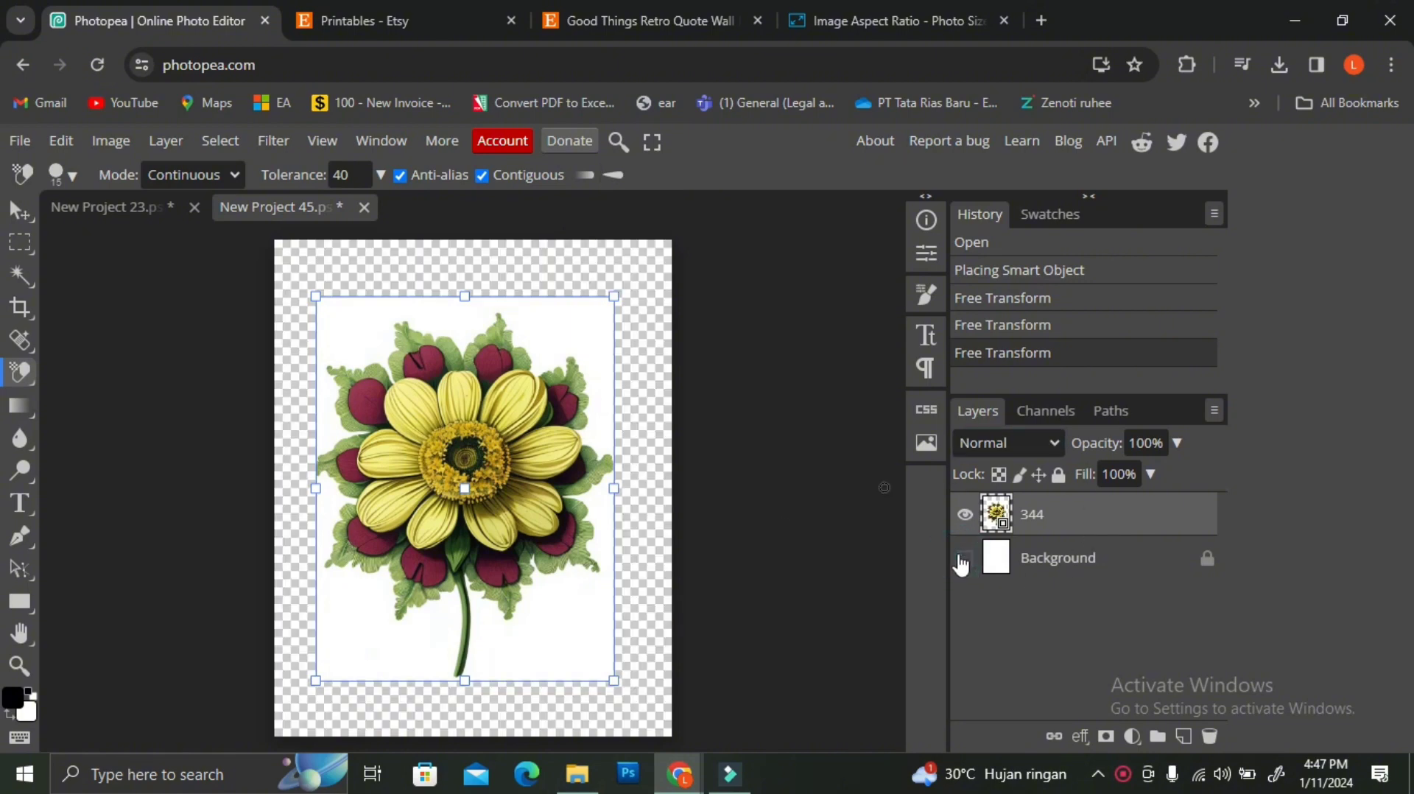
click(424, 416)
click(609, 269)
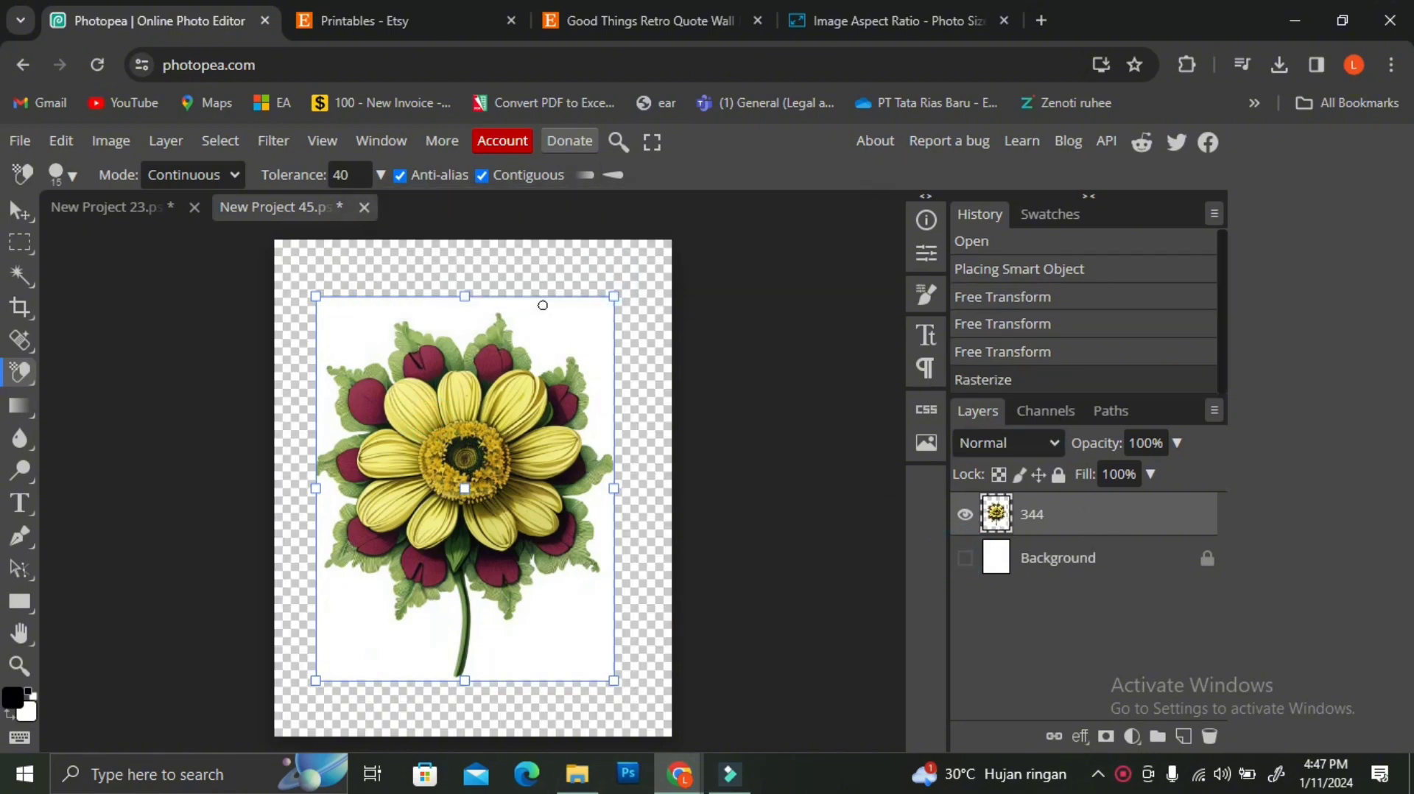
- Undo the first Background Eraser stroke, and erase part of the white area above and beside the flower's upper-right leaves
click(476, 453)
key(ctrl+z)
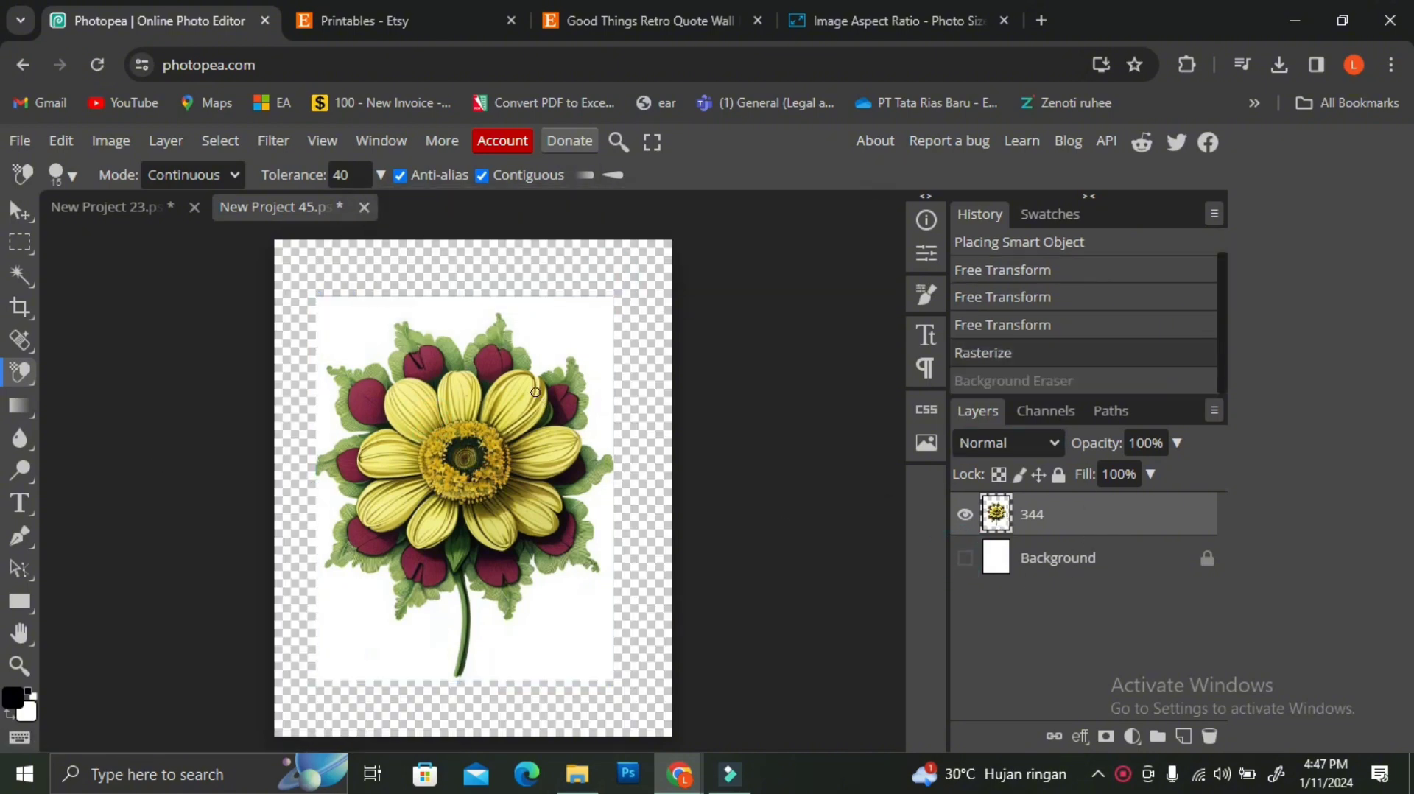
mouse_move(548, 332)
mouse_down()
mouse_move(619, 291)
mouse_move(554, 306)
mouse_move(550, 324)
mouse_move(623, 348)
mouse_move(598, 348)
mouse_move(607, 371)
mouse_move(488, 292)
mouse_move(526, 303)
mouse_up()
- Remove the remaining white areas above and below the flower with the Magic Eraser at tolerance 40
right_click(11, 379)
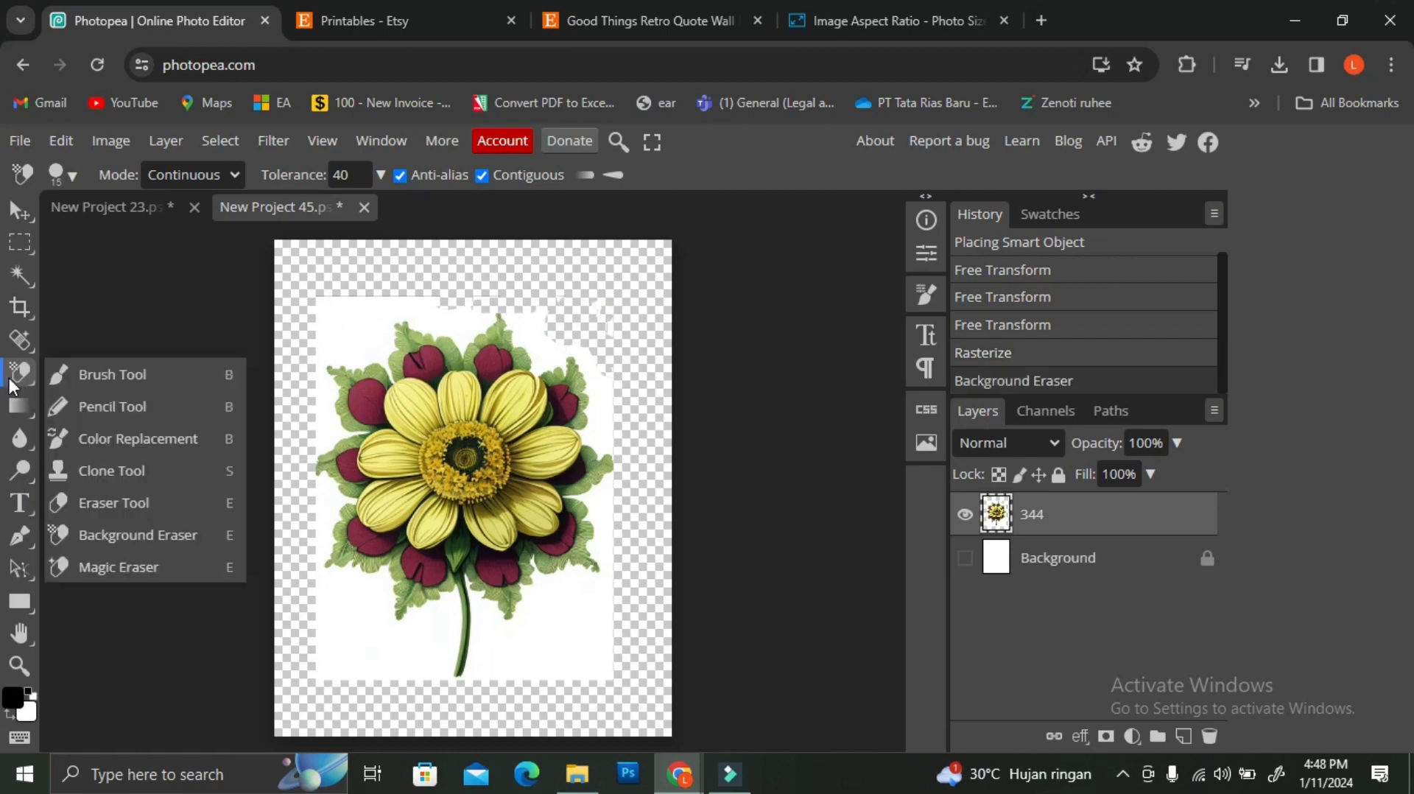
click(147, 567)
click(379, 315)
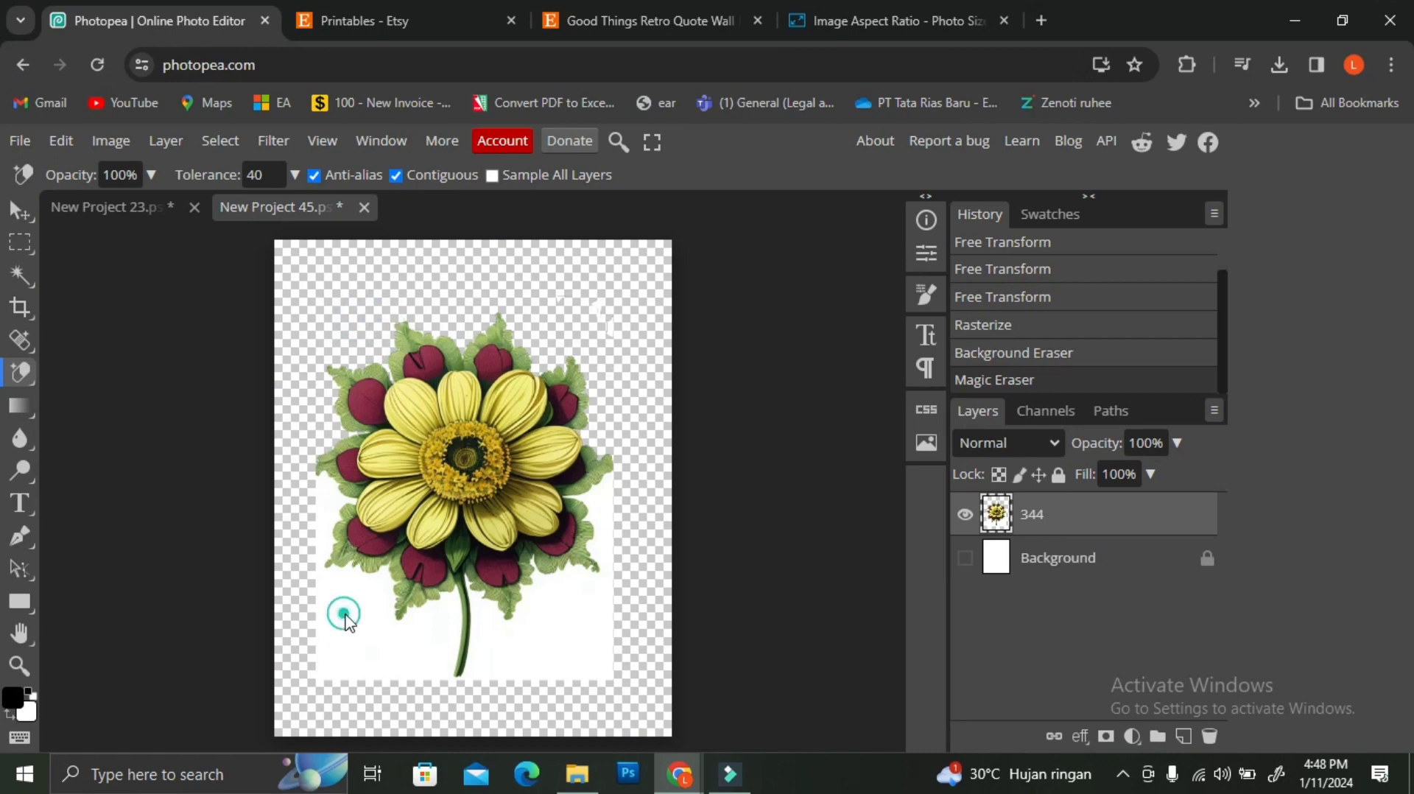
click(344, 614)
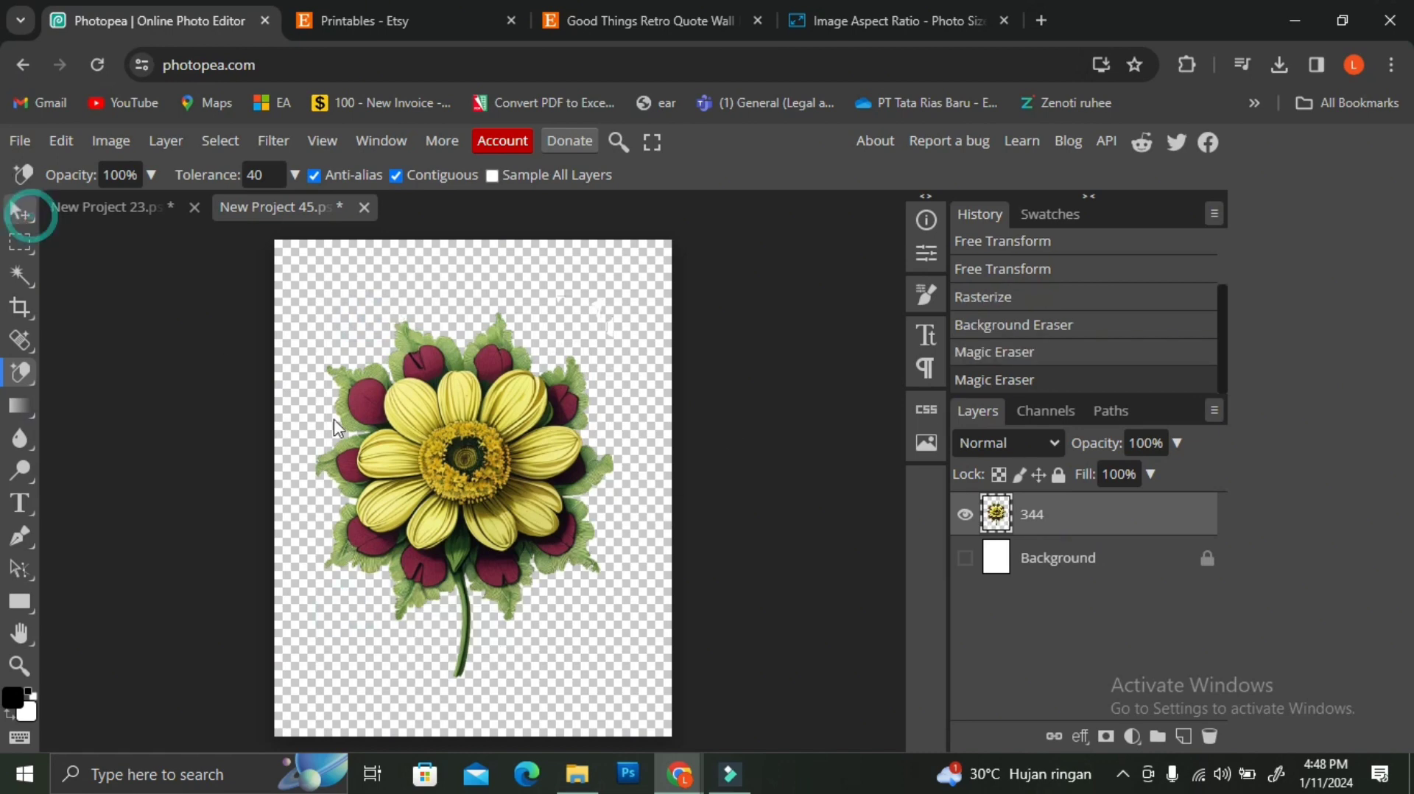
- Move the cut-out flower slightly right and up on the transparent canvas
click(20, 214)
drag(498, 434, 583, 430)
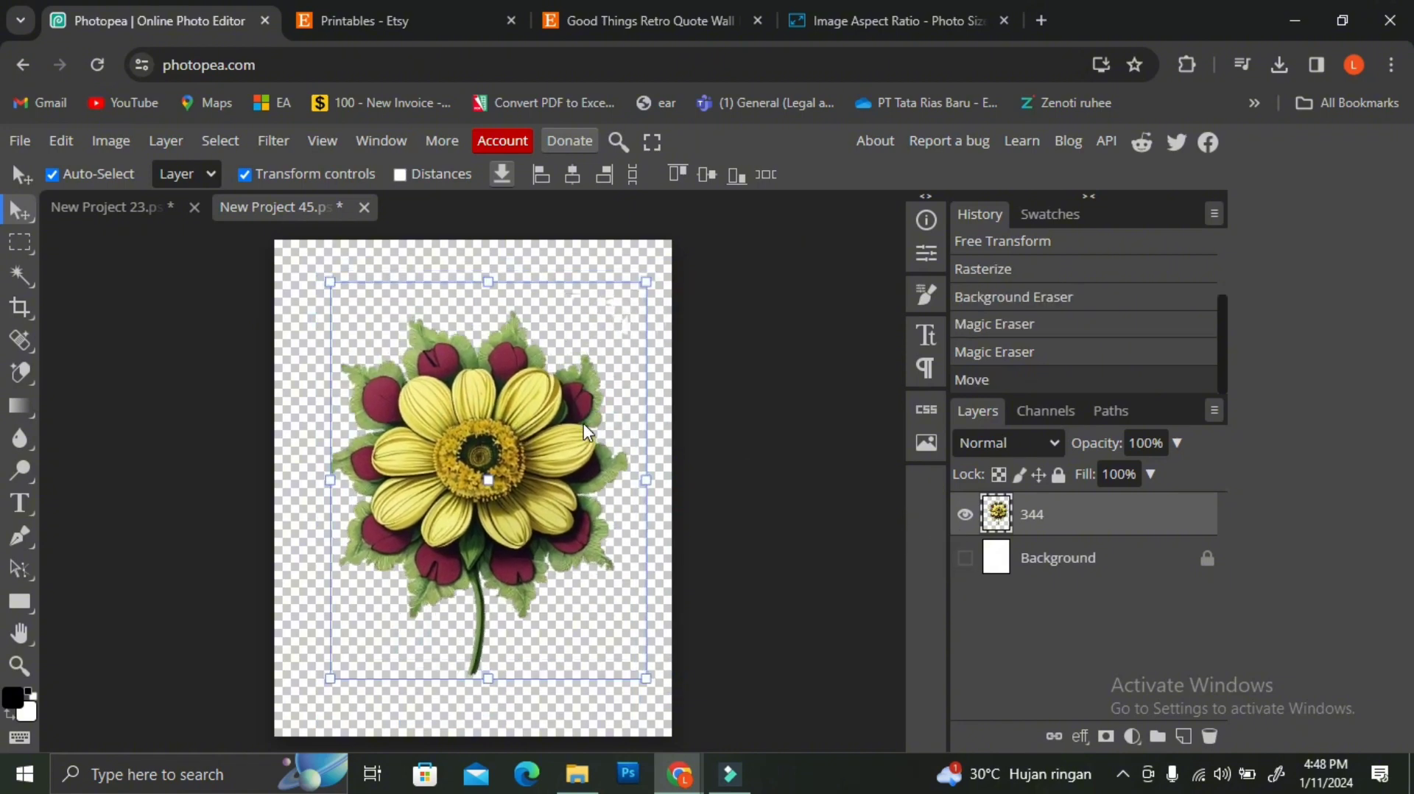
- Show and select the Background layer, and copy night-sky layer 111 from New Project 23 into New Project 45 above it
click(965, 558)
click(1030, 567)
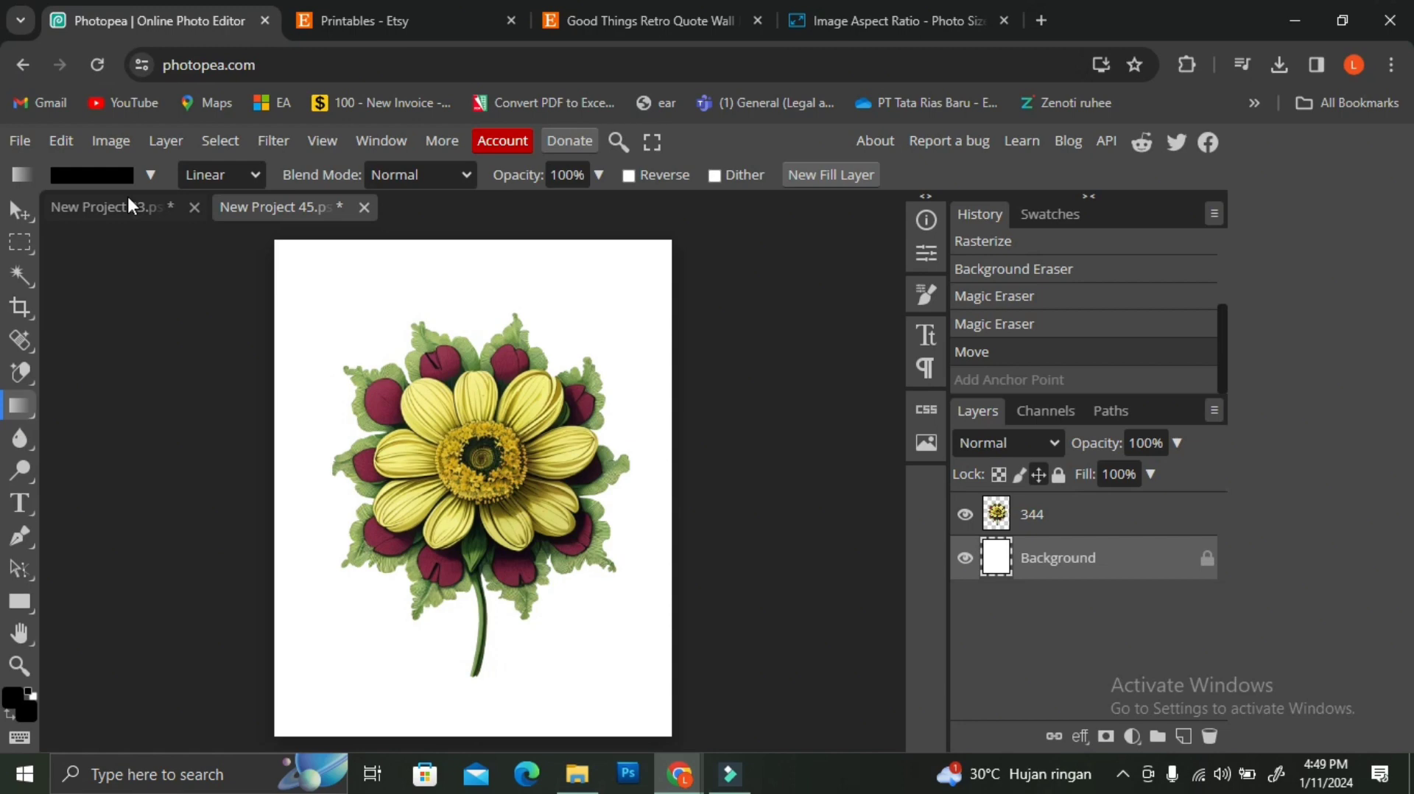
click(128, 197)
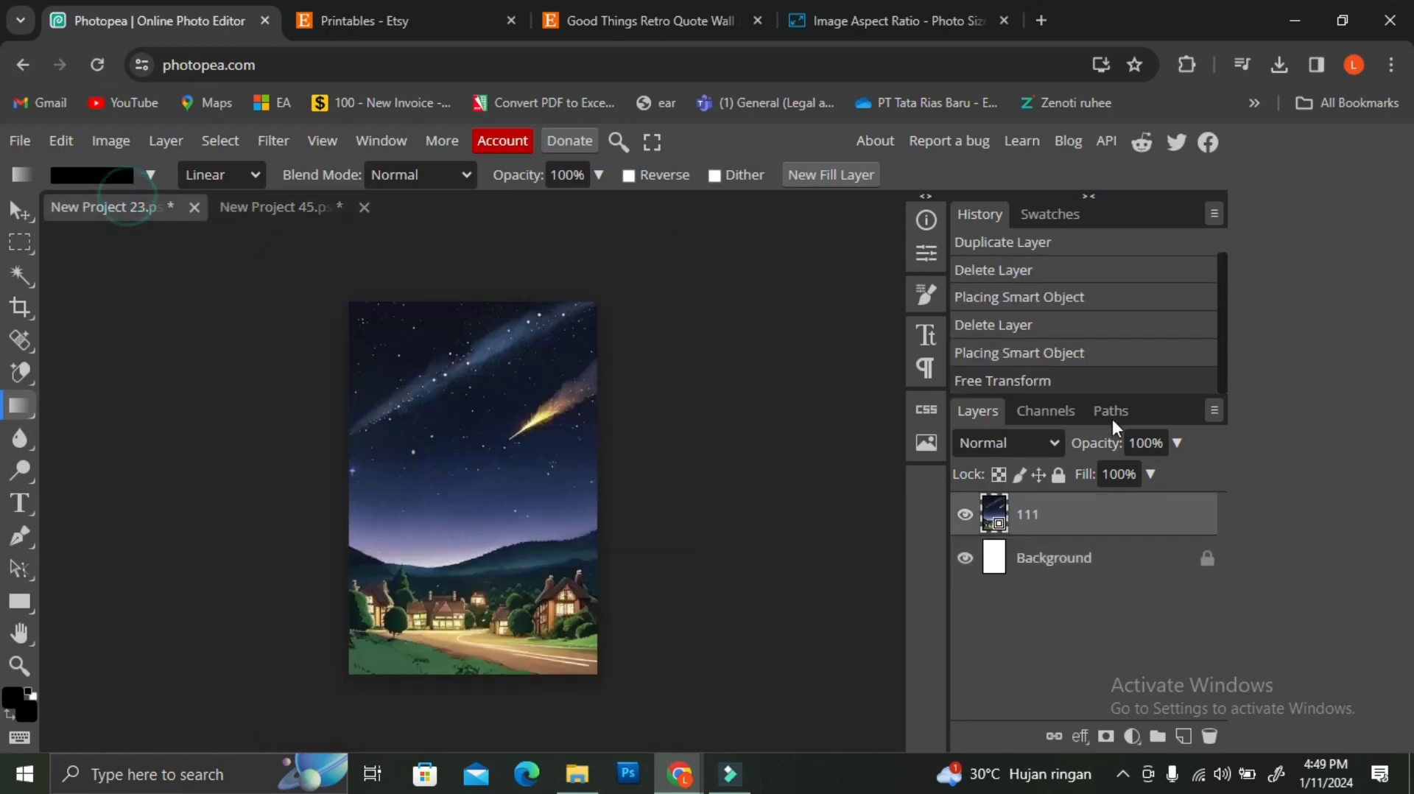
click(19, 210)
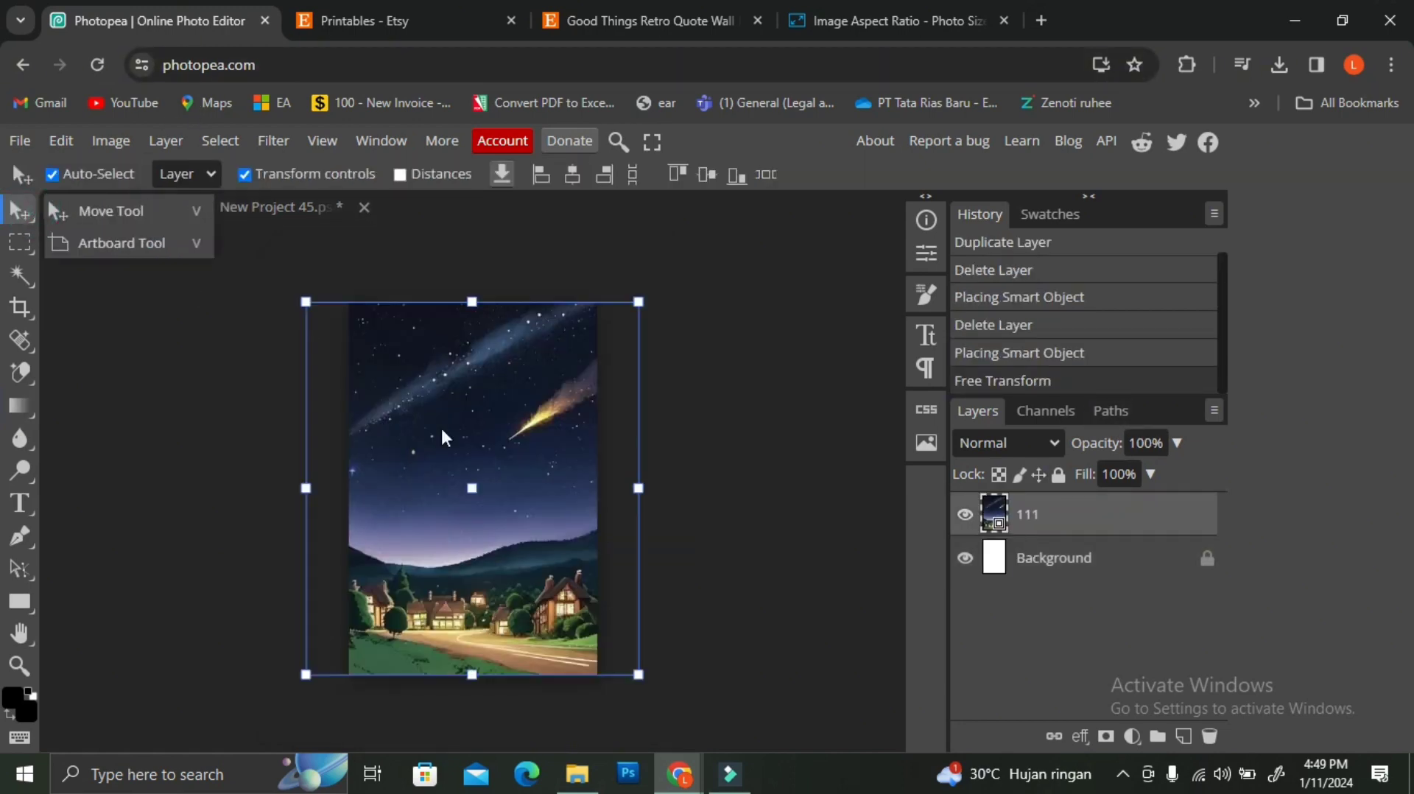
drag(494, 477, 483, 353)
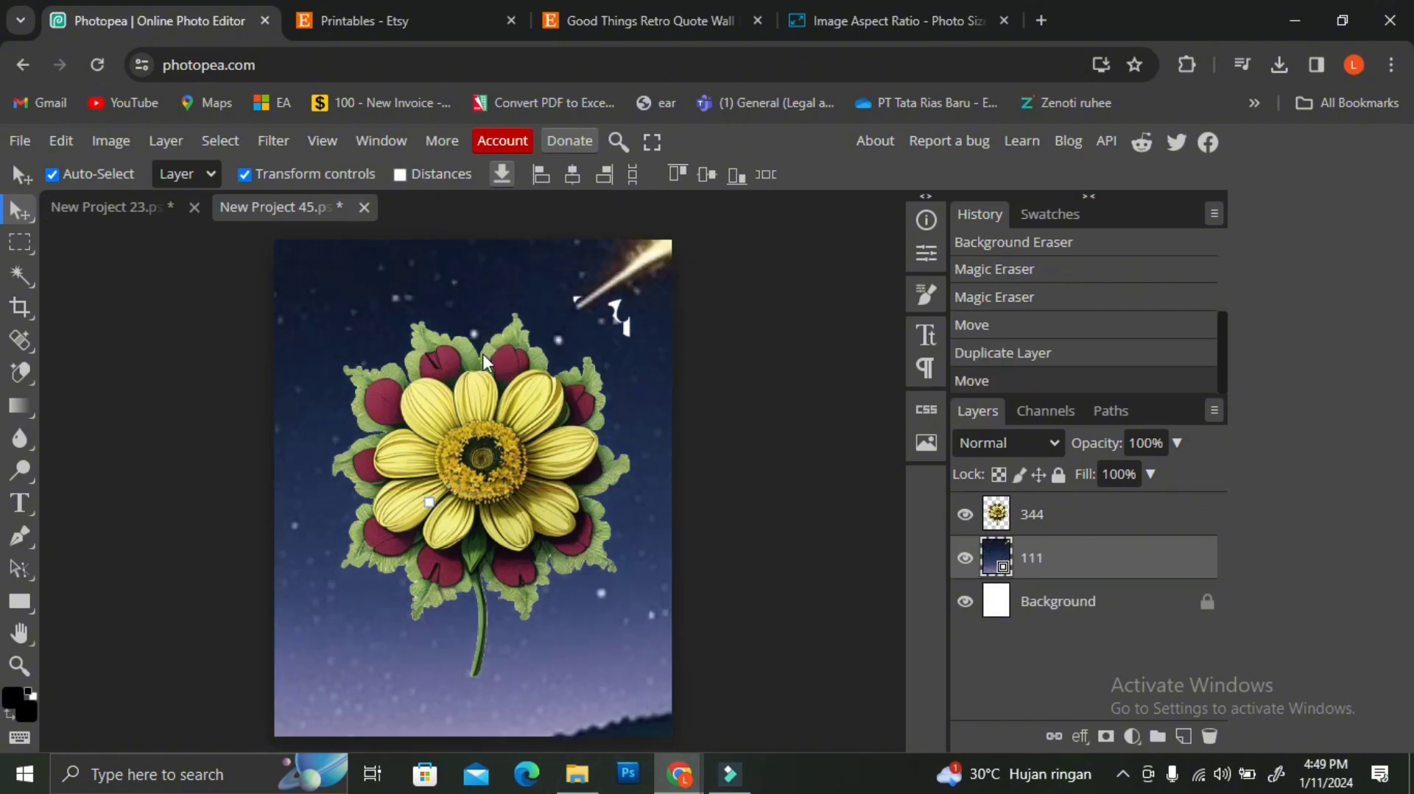
- Position and scale night-sky layer 111 to about 141% width and 158% height so it covers the canvas behind the flower
drag(423, 392, 731, 670)
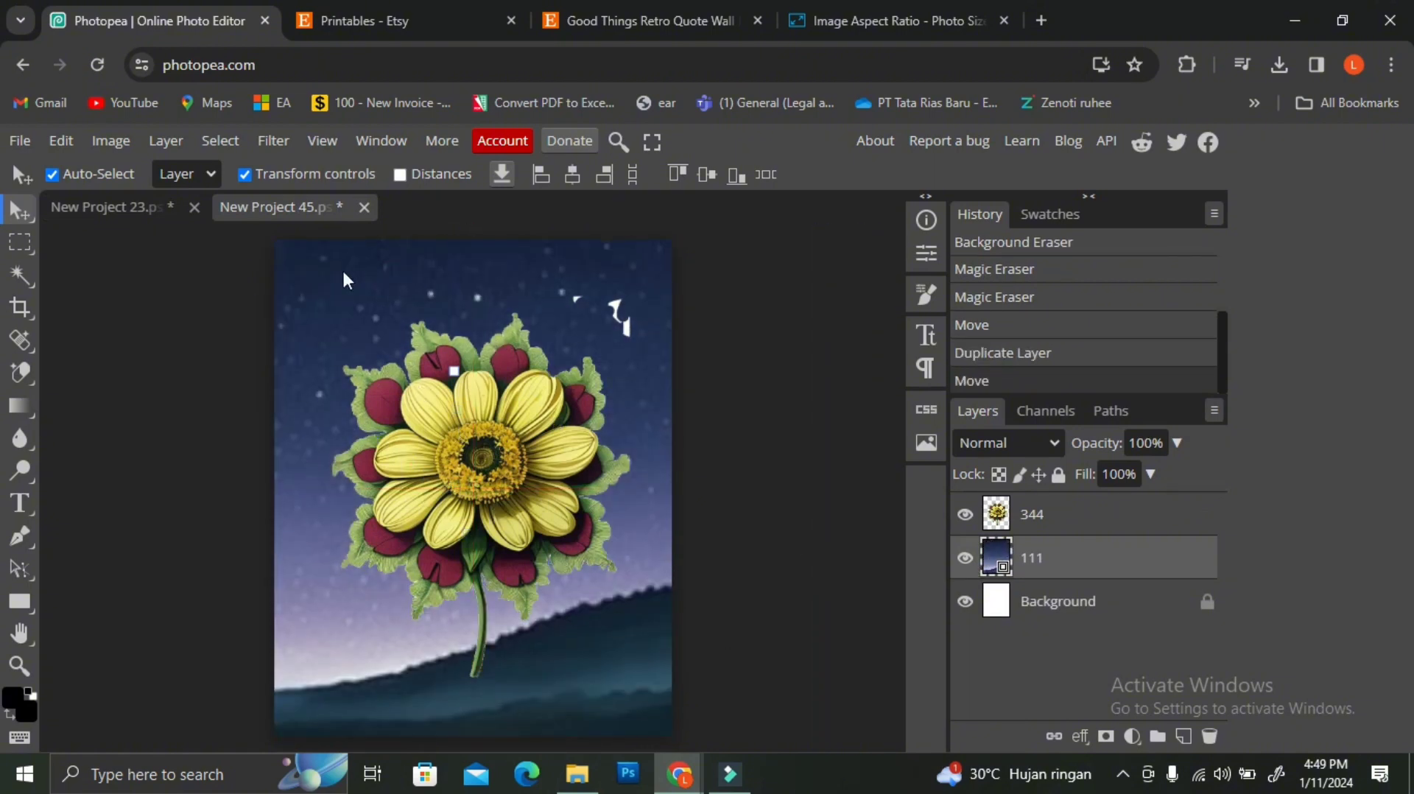
drag(342, 272, 371, 398)
click(242, 174)
click(243, 175)
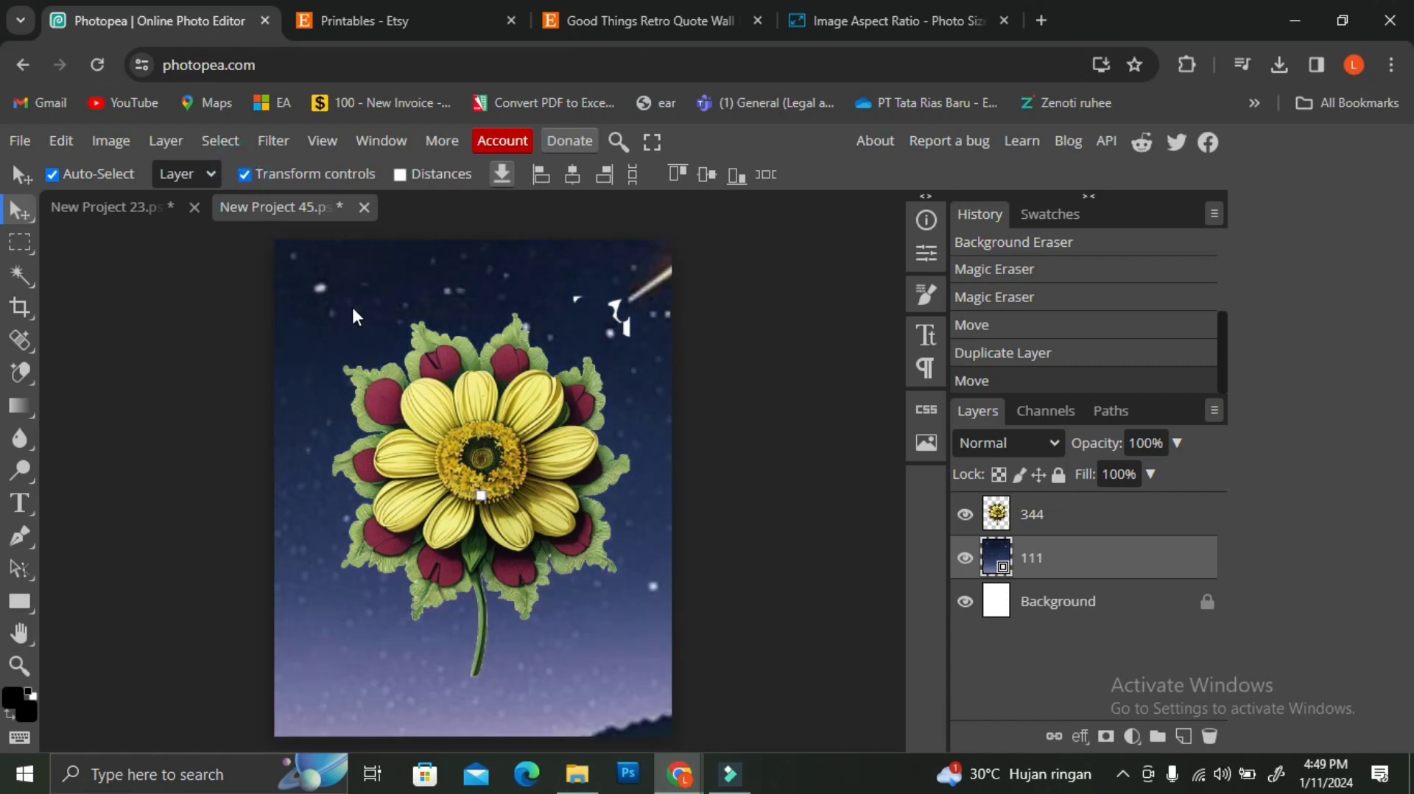
drag(387, 276, 405, 626)
drag(379, 304, 860, 460)
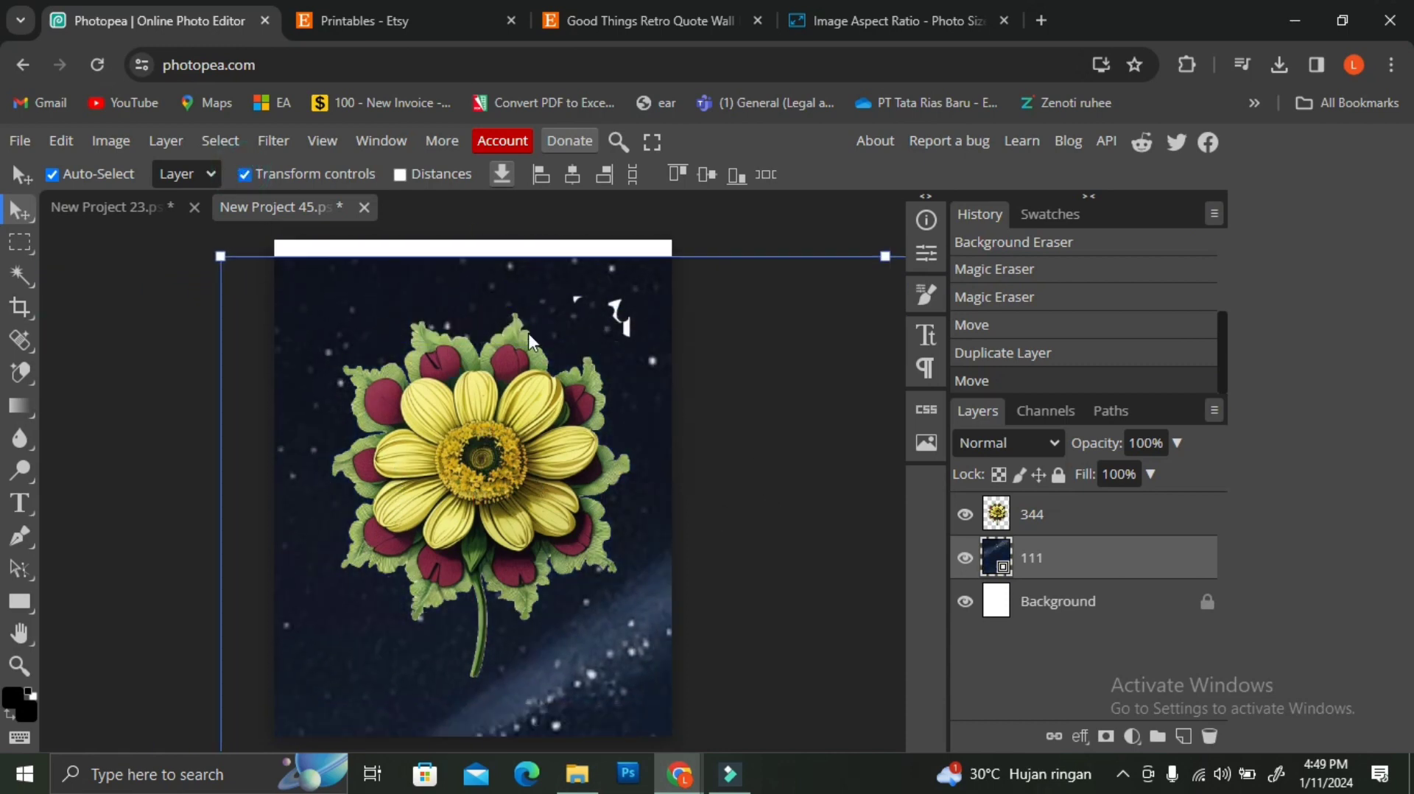
drag(219, 257, 411, 345)
drag(289, 303, 266, 254)
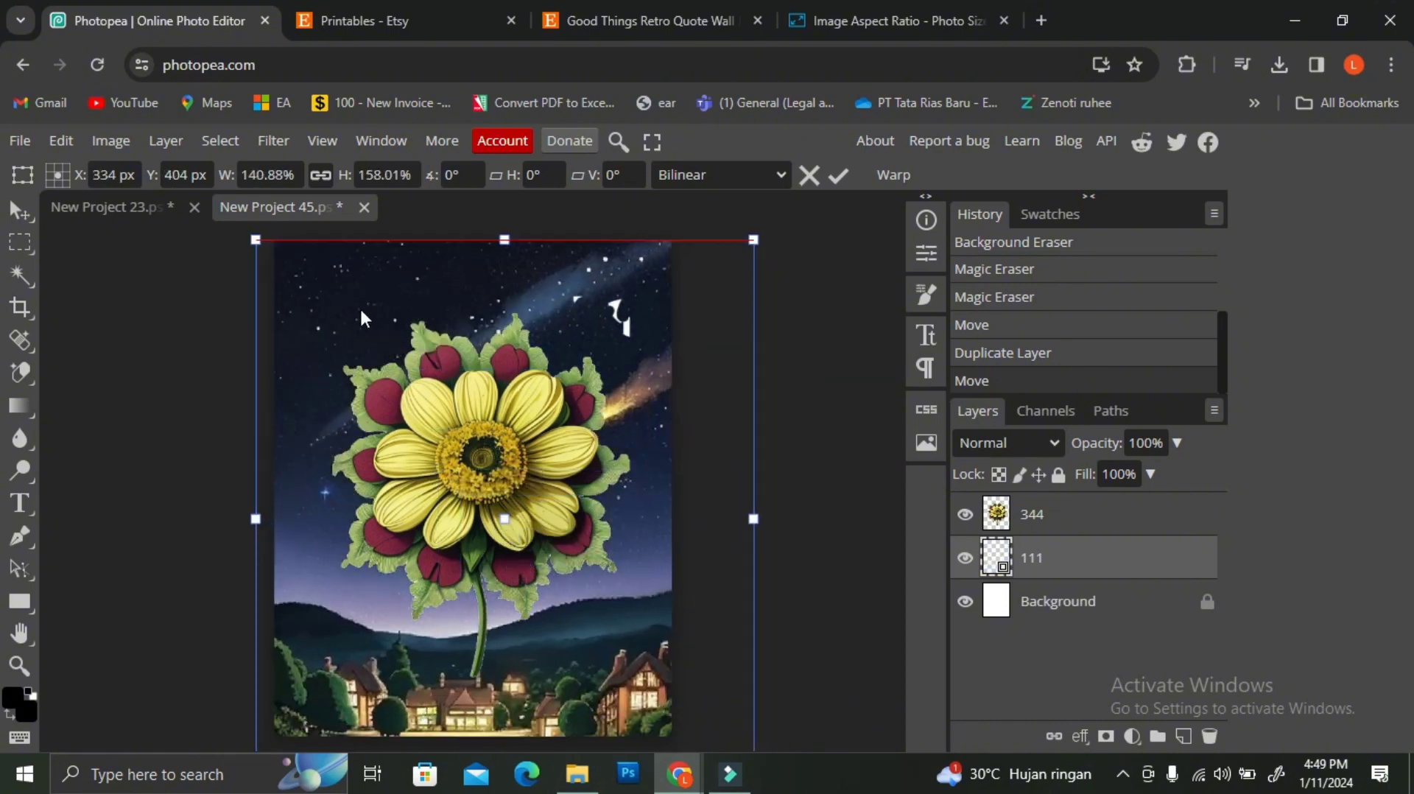
- Erase the leftover white specks above the flower on layer 344 with the Background Eraser at tolerance 40
click(25, 367)
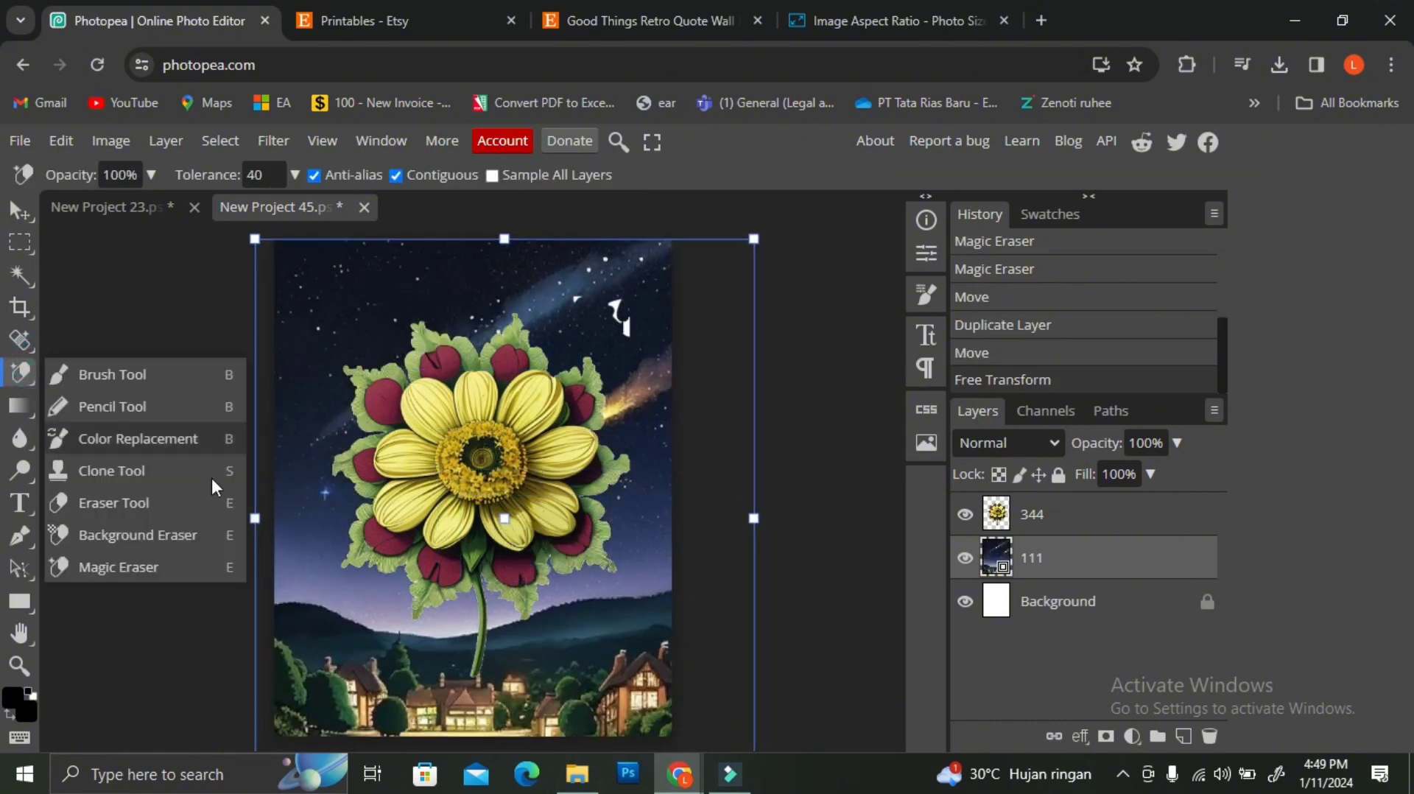
click(132, 568)
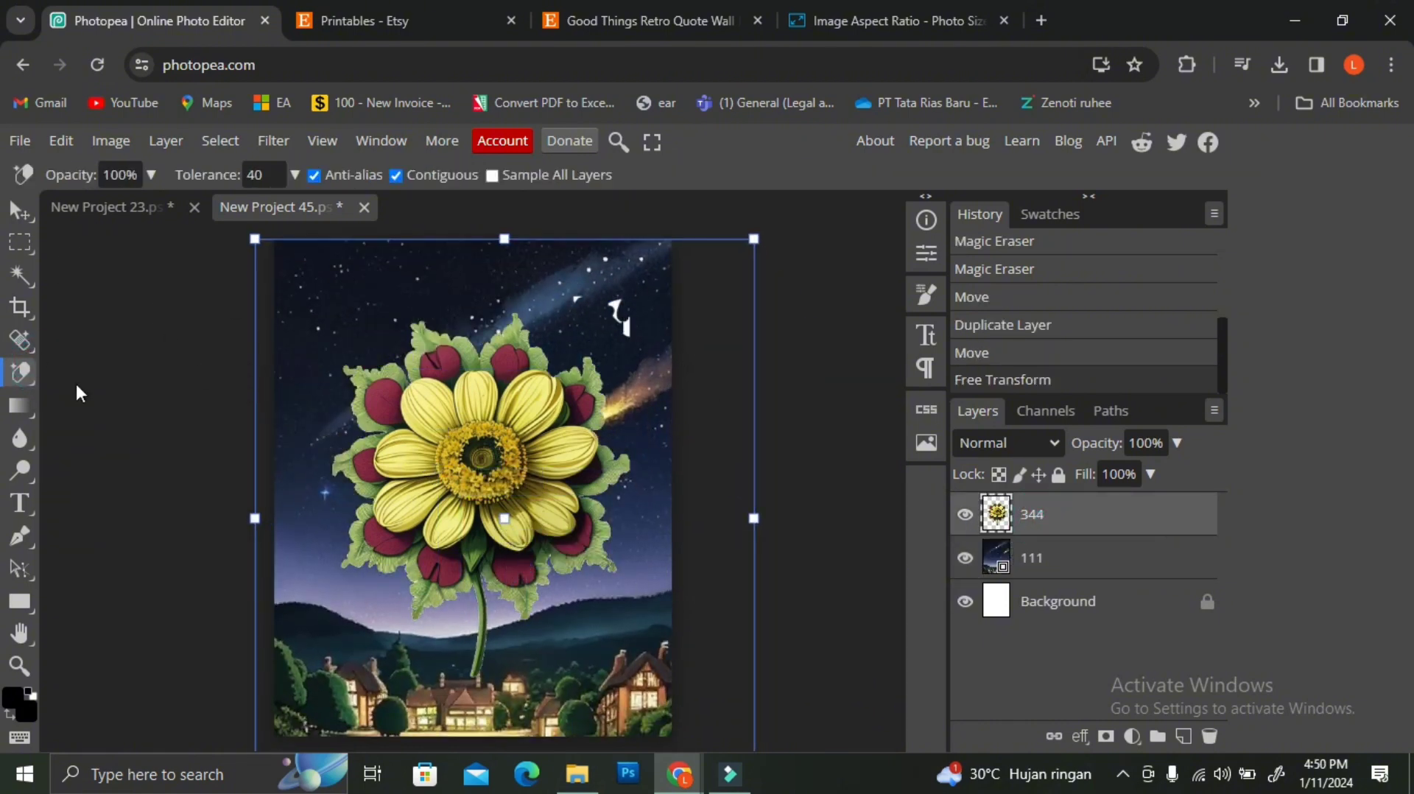
click(22, 372)
click(118, 536)
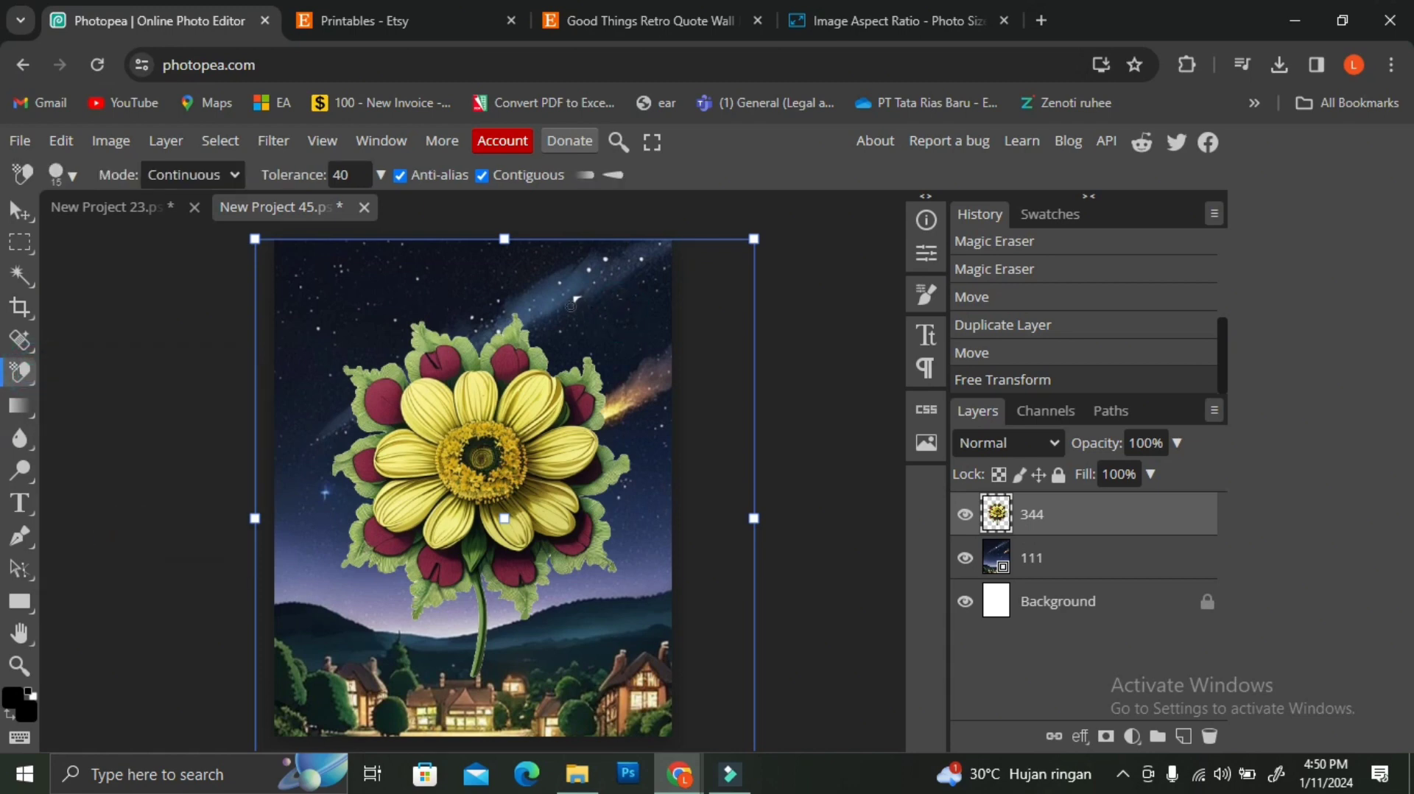
click(575, 297)
click(838, 356)
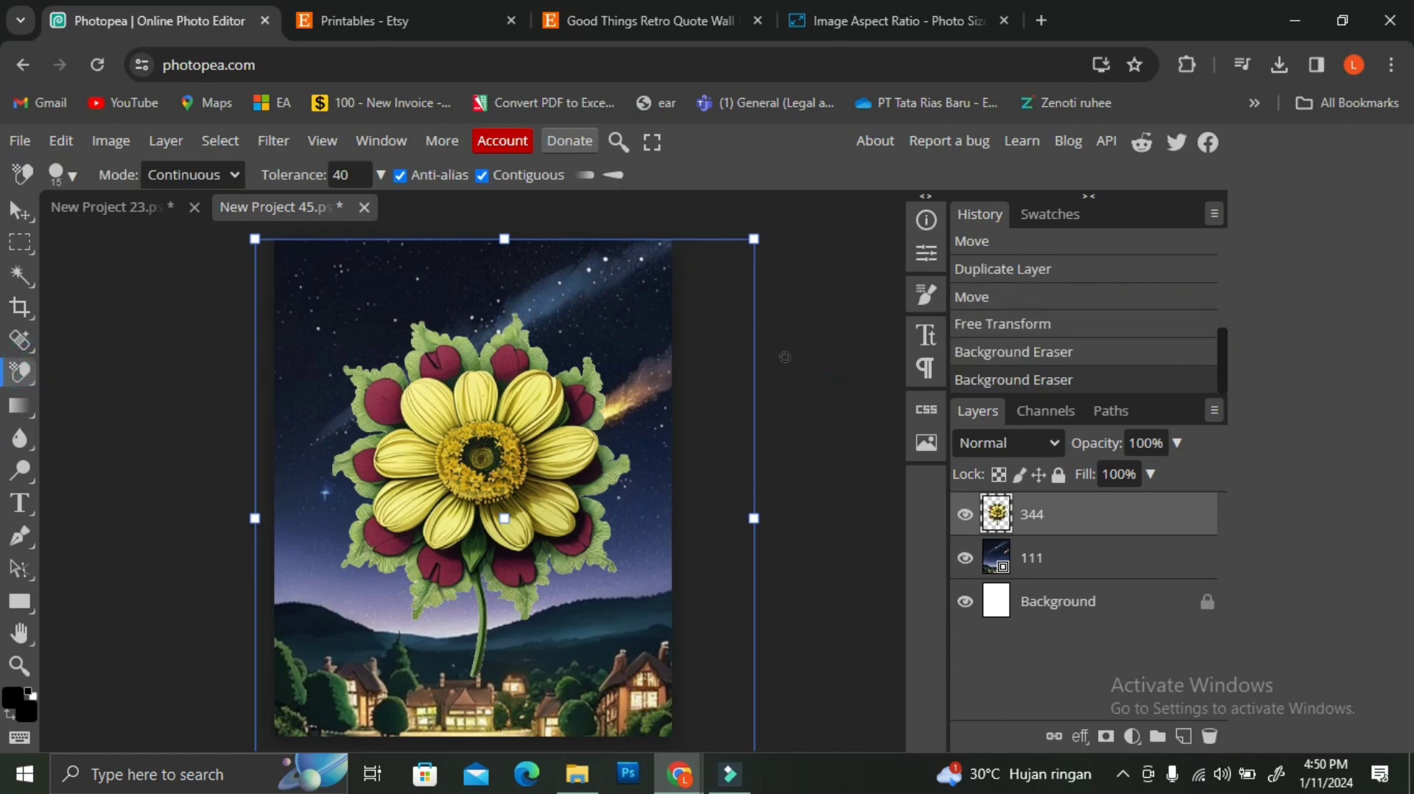